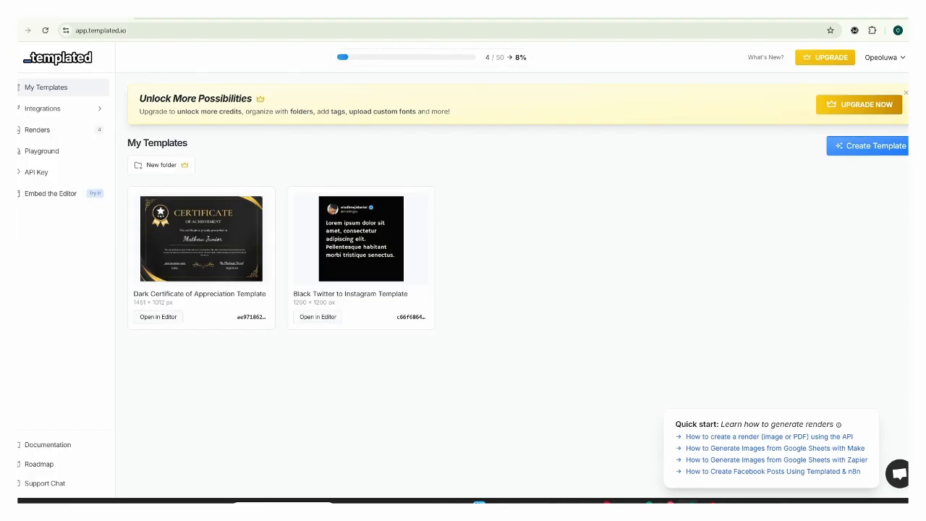
# Step: Review the available ways to start a new template and close the choices without picking one
pyautogui.click(859, 151)
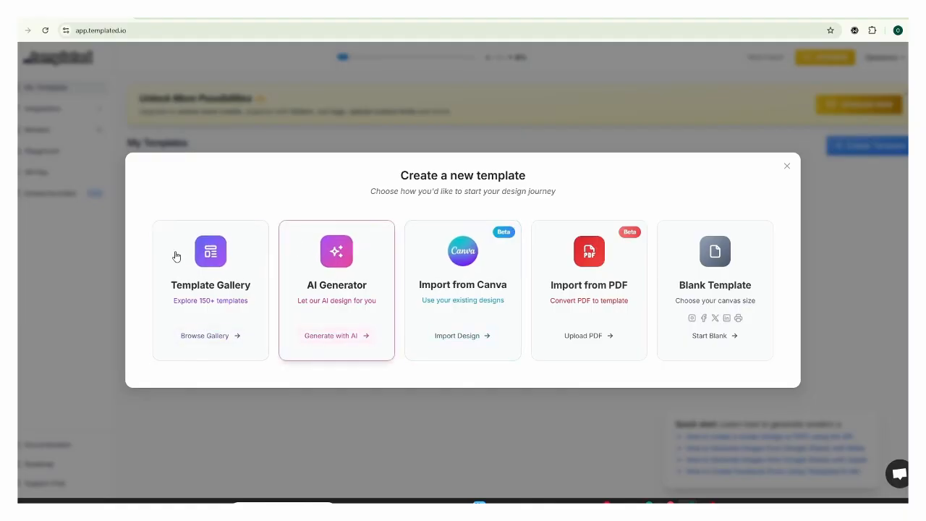
pyautogui.click(787, 166)
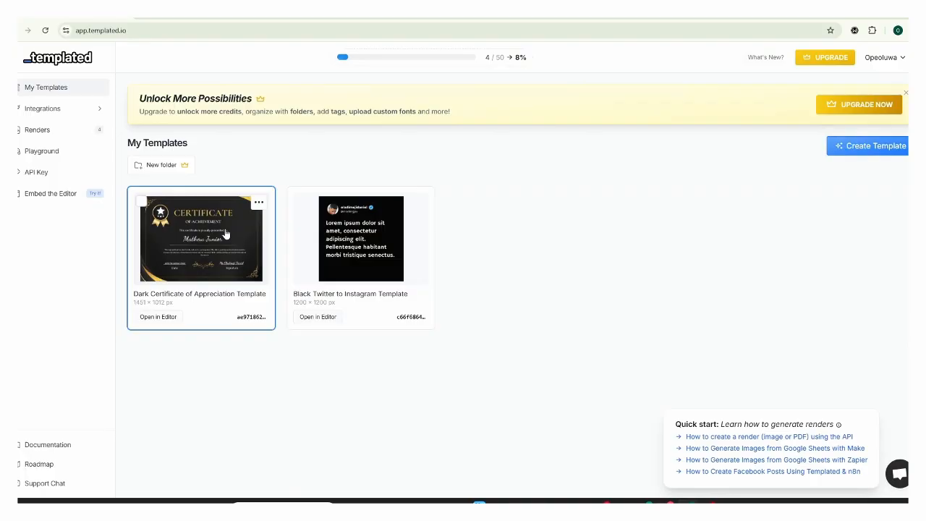
# Step: Open the Templated pricing page and compare the Starter, Scale and Enterprise plans under monthly and annual billing
pyautogui.click(192, 14)
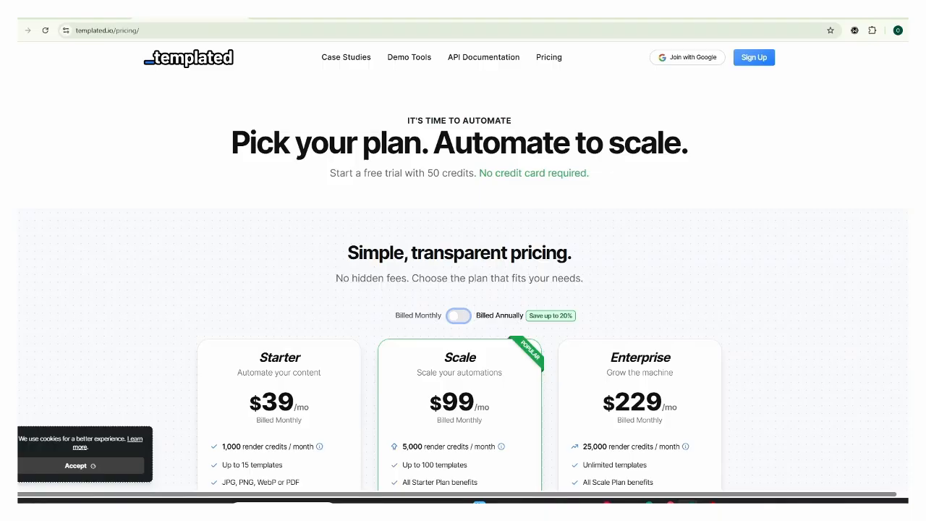
pyautogui.scroll(-5, 459, 290)
pyautogui.scroll(2, 459, 289)
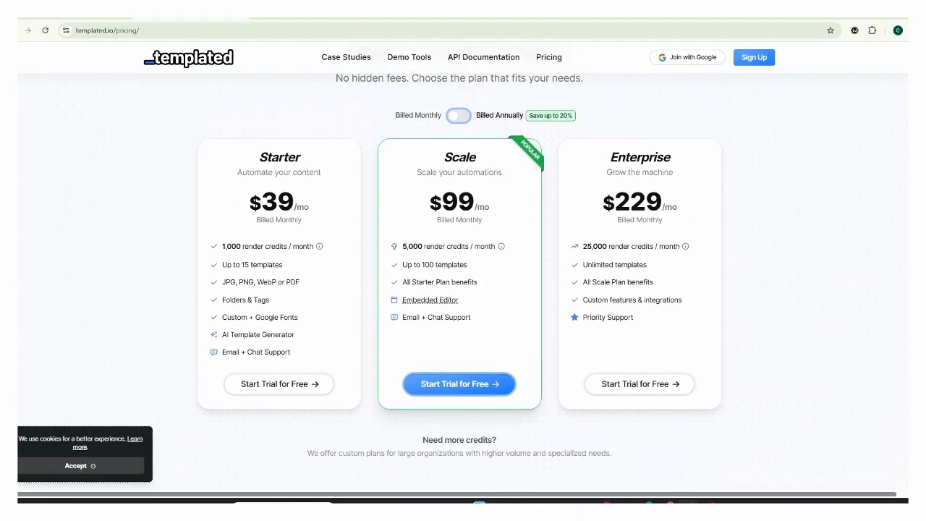
pyautogui.click(458, 121)
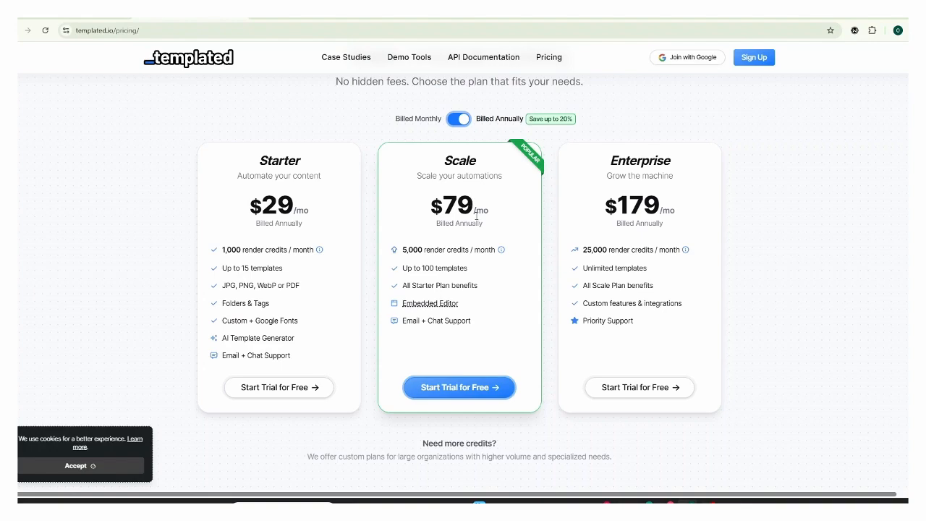
pyautogui.click(458, 119)
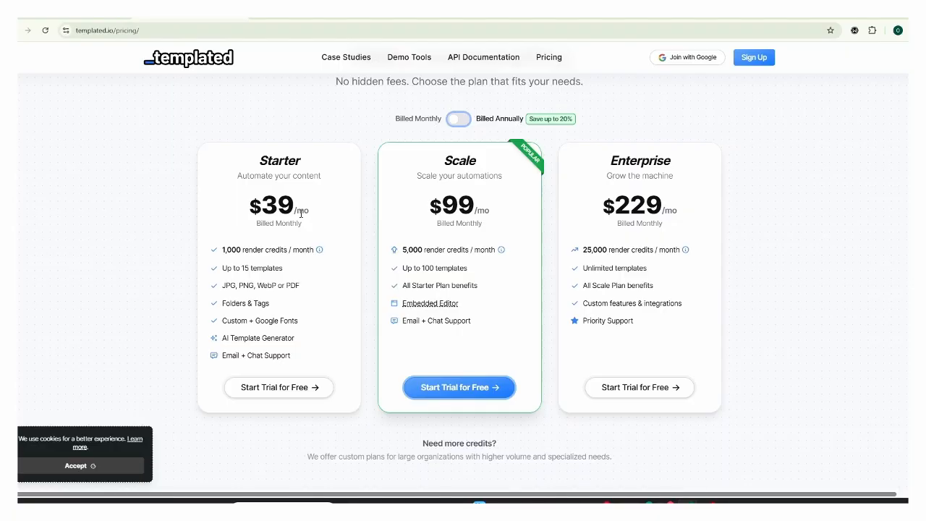
pyautogui.click(461, 121)
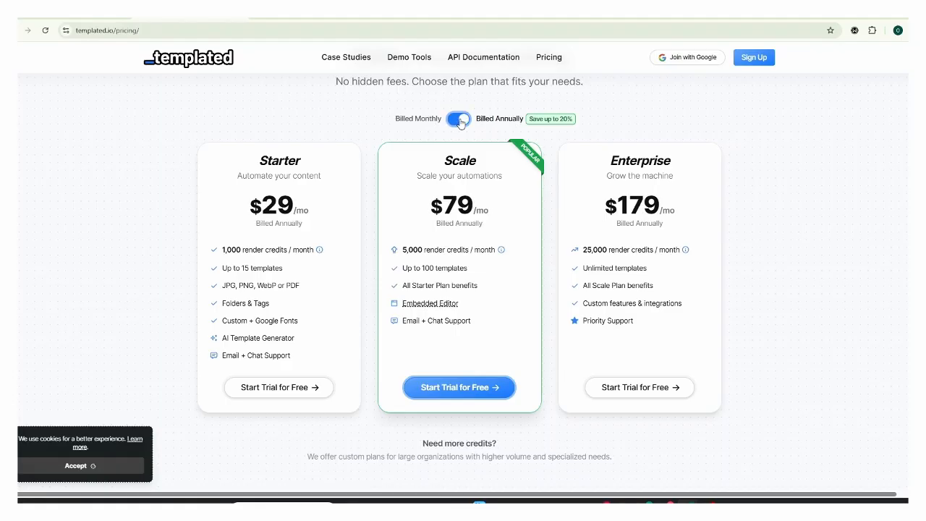
pyautogui.click(460, 121)
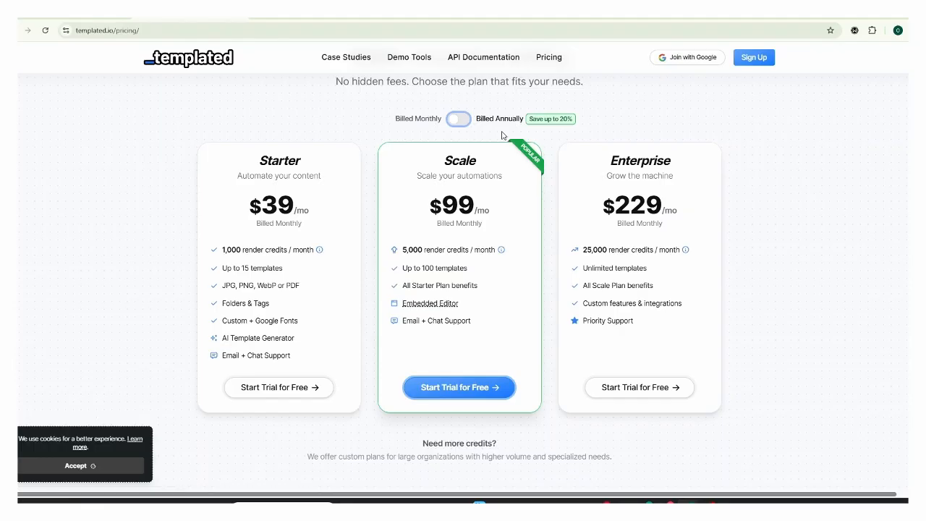
pyautogui.click(454, 122)
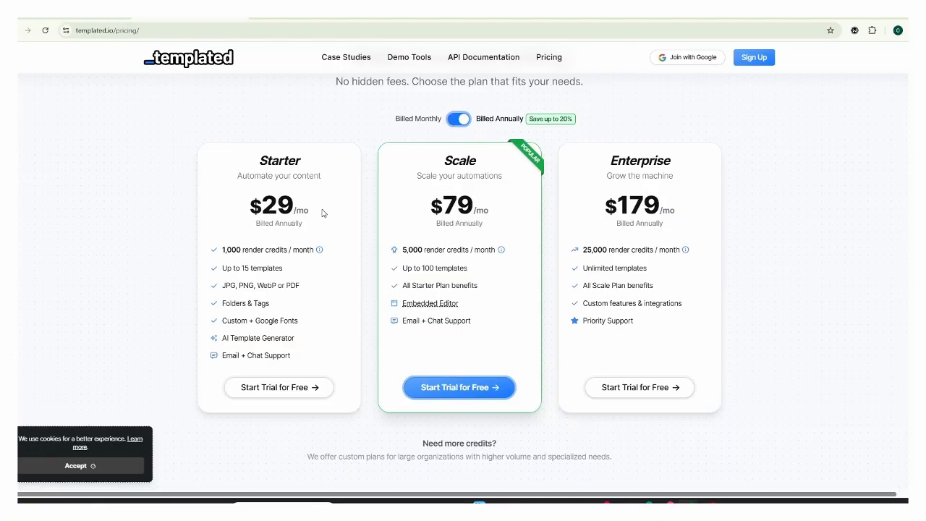
pyautogui.click(461, 121)
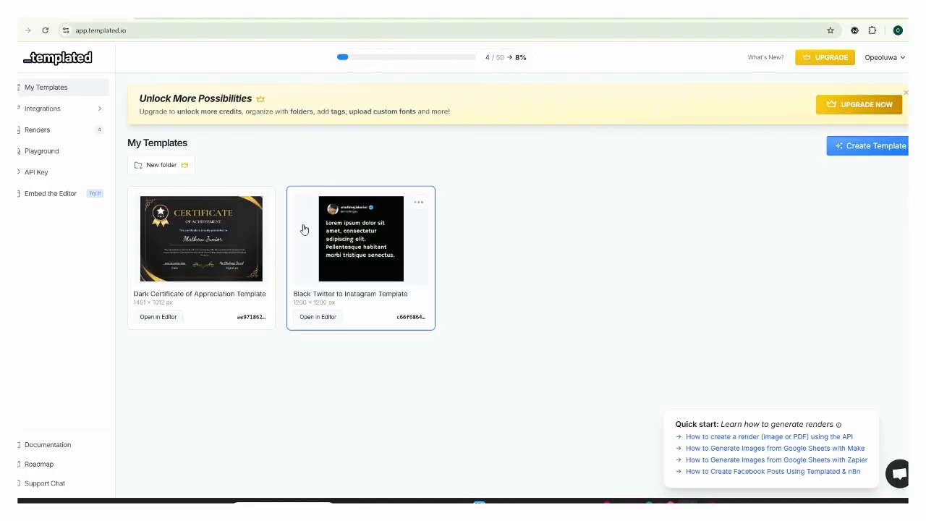
# Step: Open the Dark Certificate of Appreciation Template in the editor and inspect its name, details, signature and background layers
pyautogui.click(214, 242)
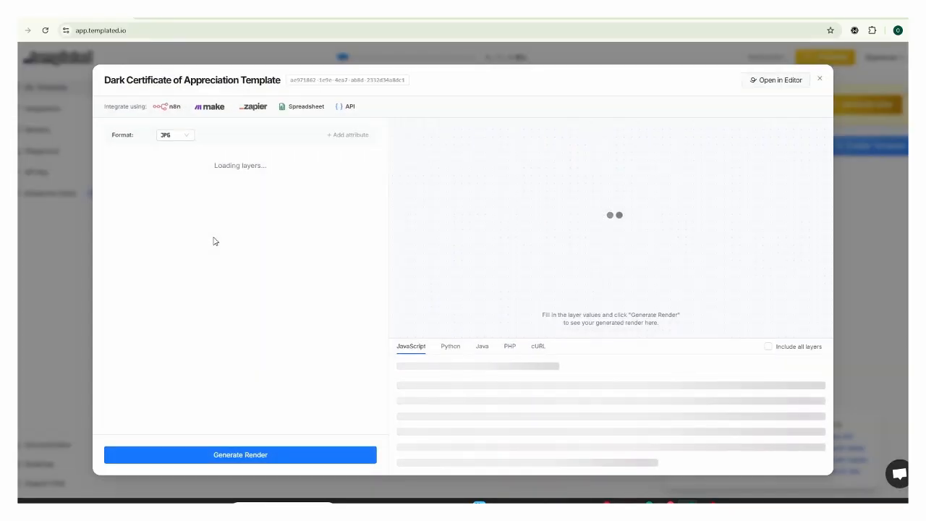
pyautogui.click(789, 79)
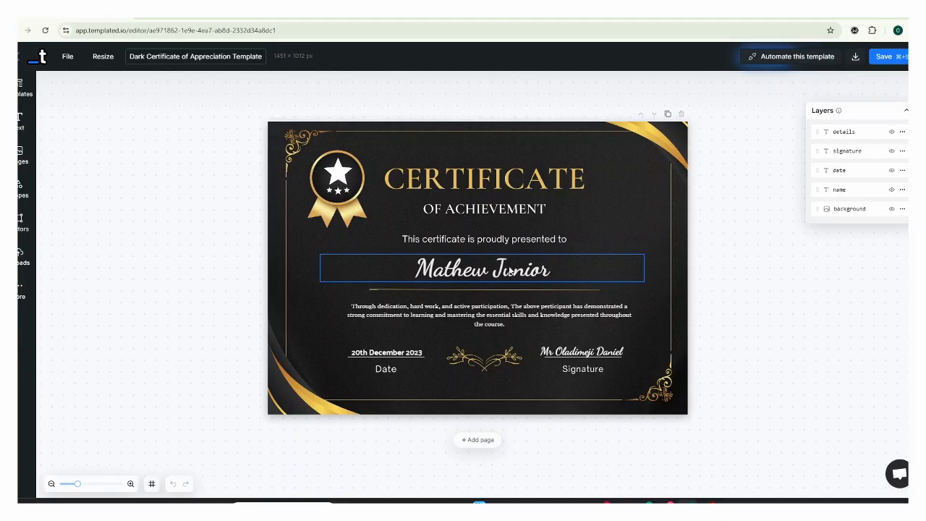
pyautogui.click(510, 271)
pyautogui.click(452, 316)
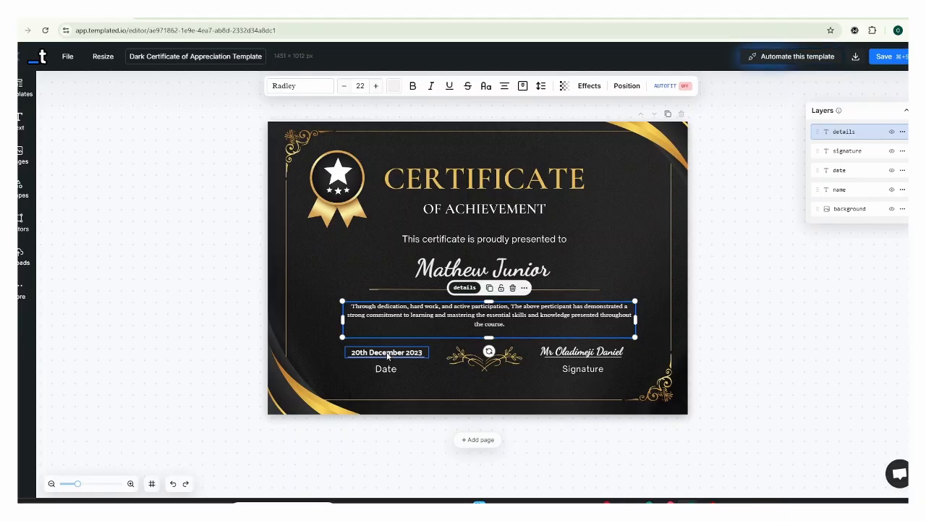
pyautogui.click(584, 353)
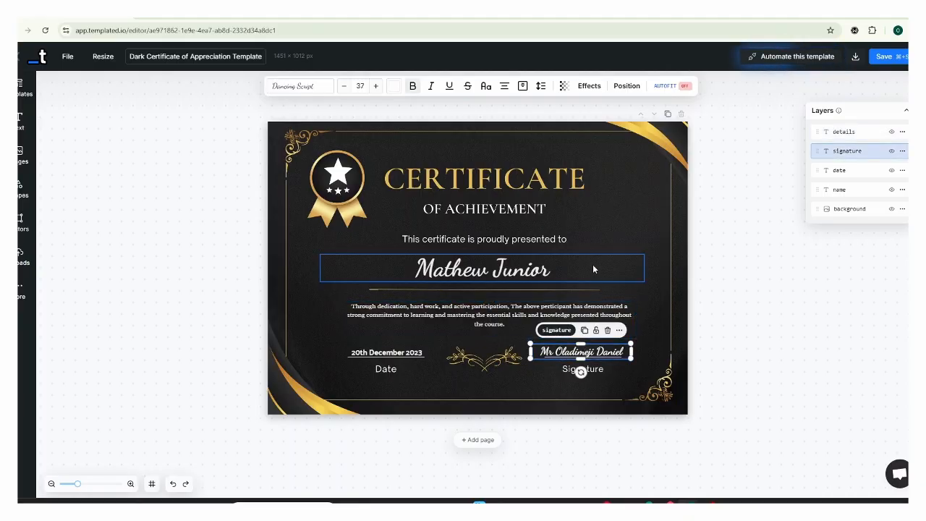
pyautogui.click(639, 231)
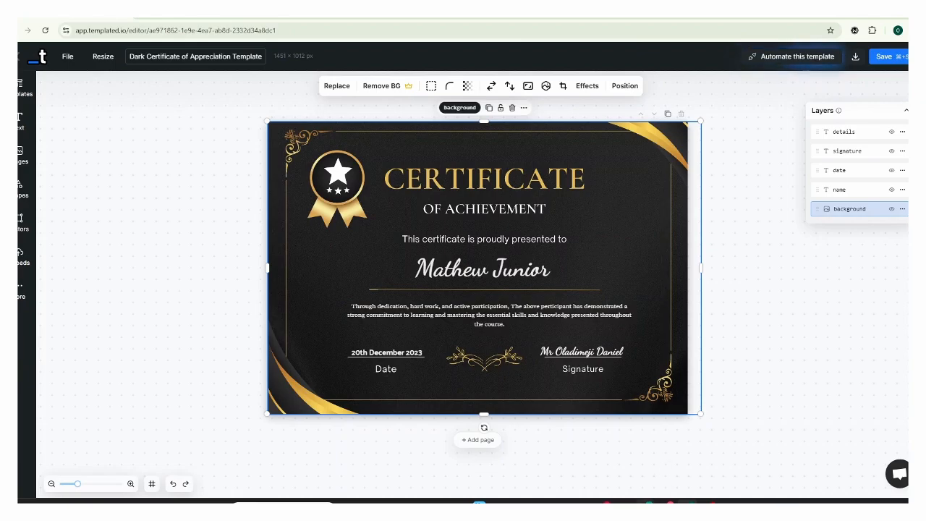
# Step: Switch to the Certificate table in Airtable and view the field types available for a new column and the account options
pyautogui.click(646, 502)
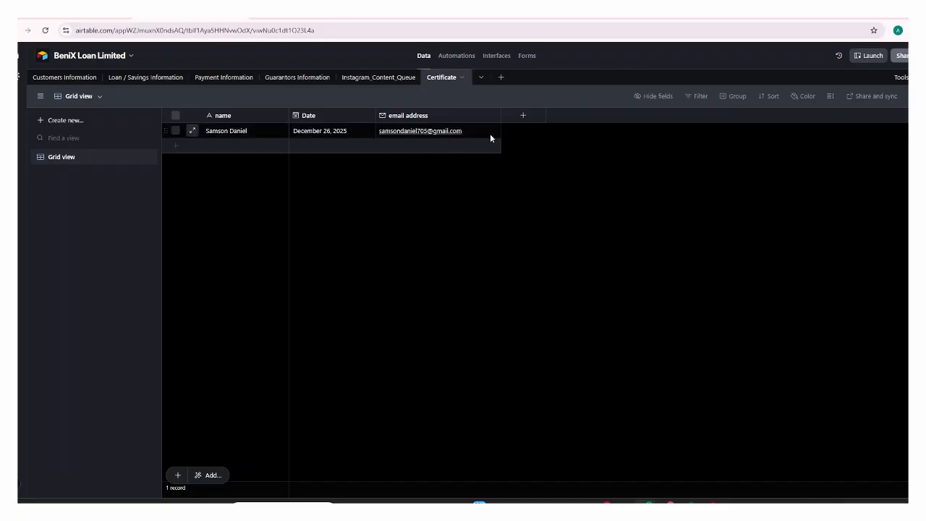
pyautogui.click(525, 118)
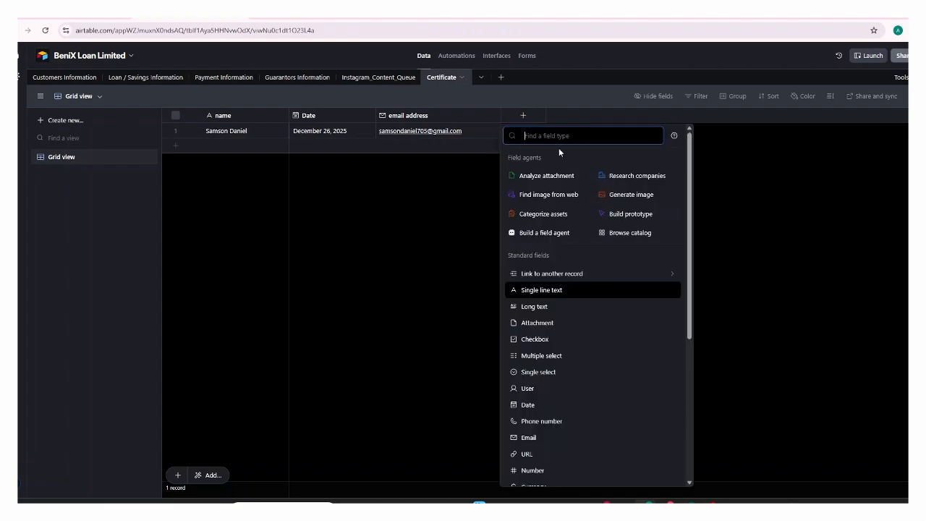
pyautogui.click(403, 234)
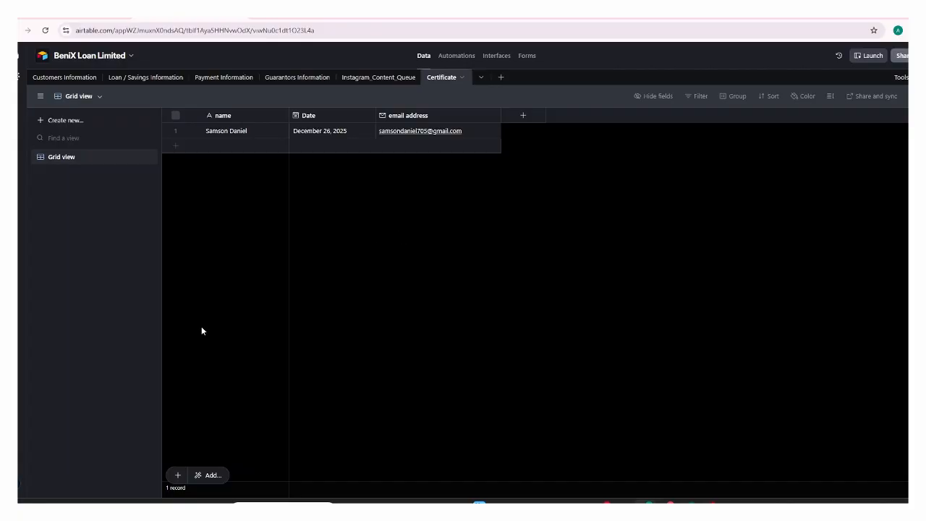
pyautogui.click(29, 483)
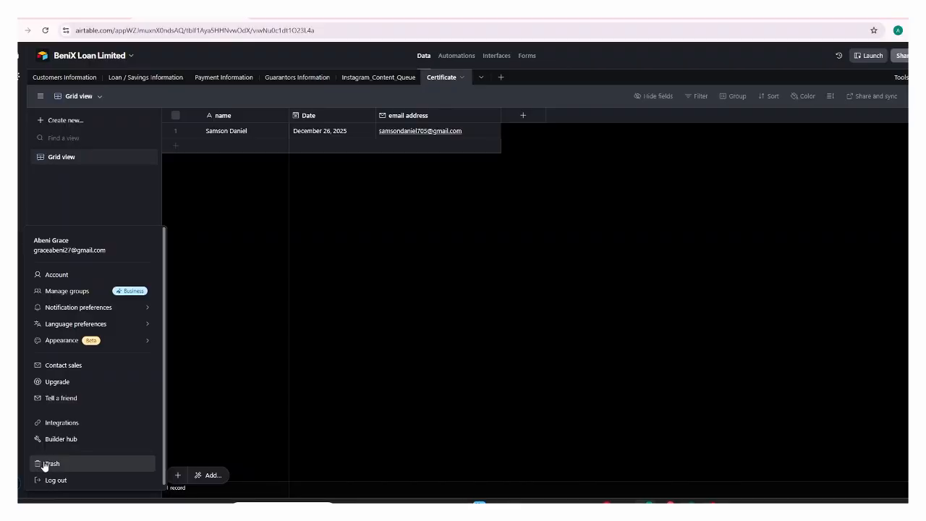
pyautogui.click(334, 297)
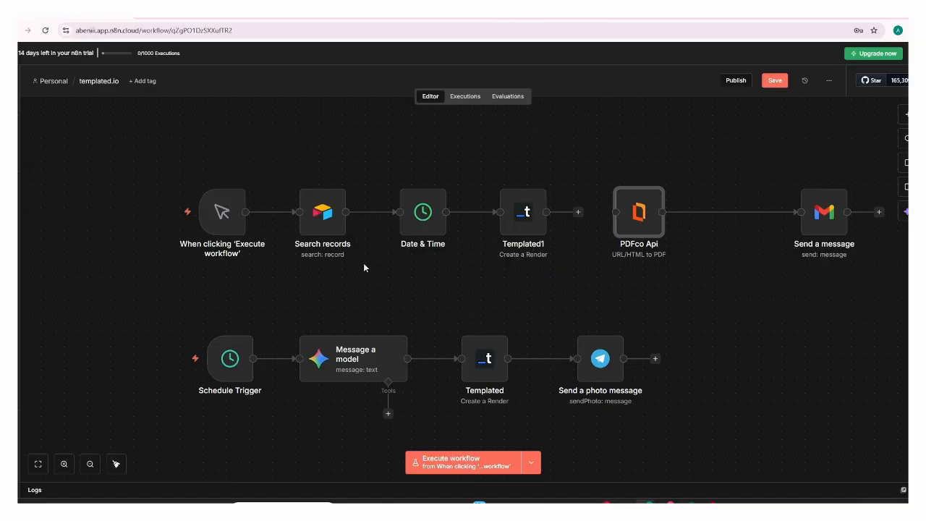
# Step: Search the n8n node library for "sc", clear the search and close the library without adding a node
pyautogui.moveTo(233, 241)
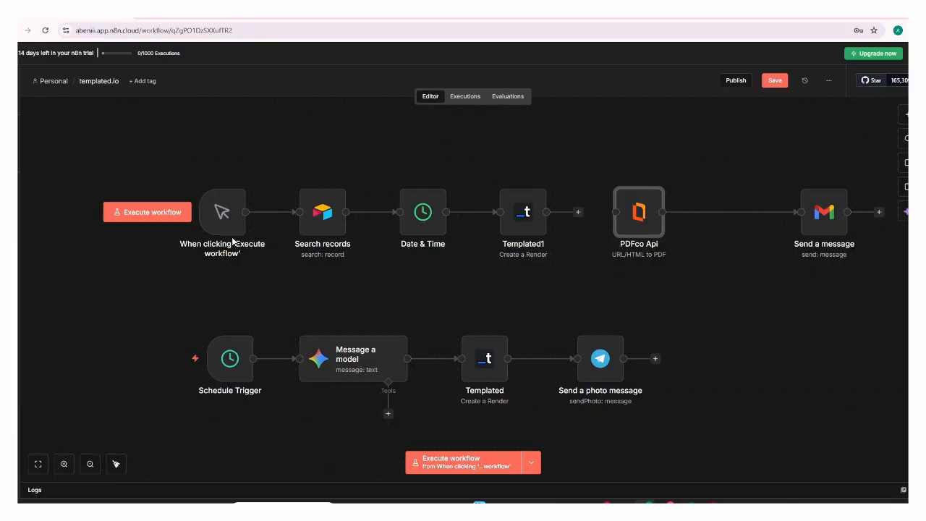
pyautogui.click(905, 112)
pyautogui.write('sv')
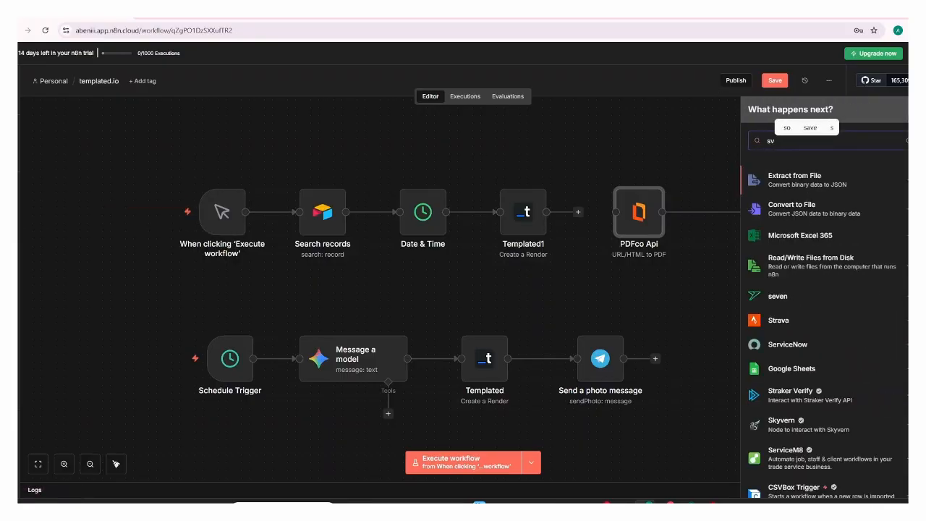
pyautogui.press('BackSpace')
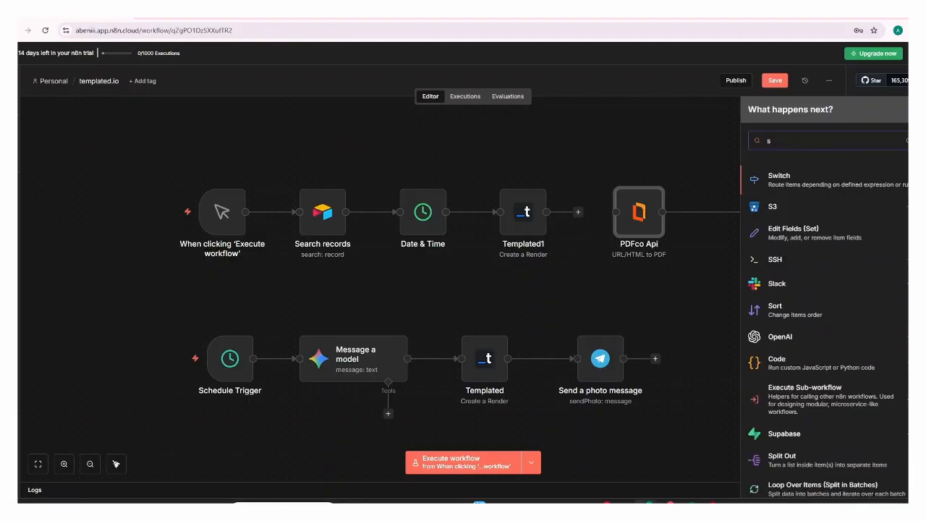
pyautogui.write('c')
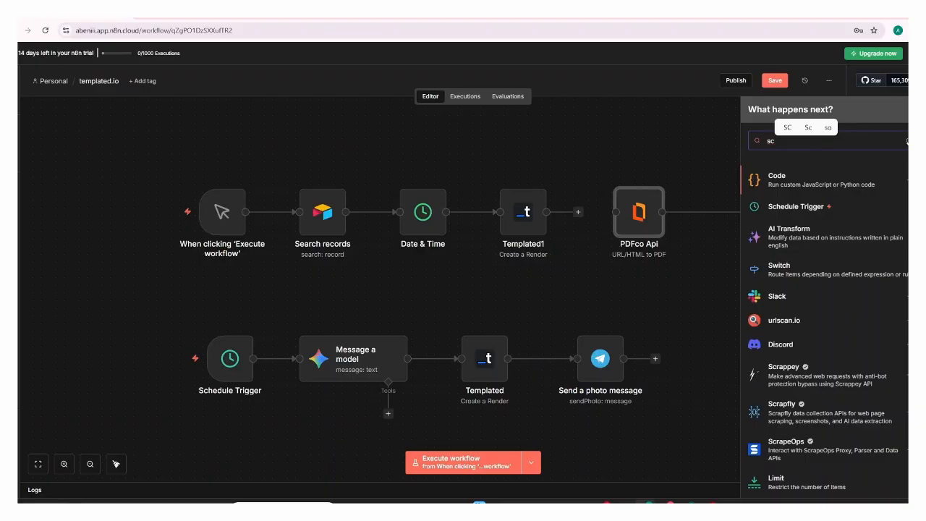
pyautogui.press('BackSpace')
pyautogui.press('BackSpace')
pyautogui.click(658, 136)
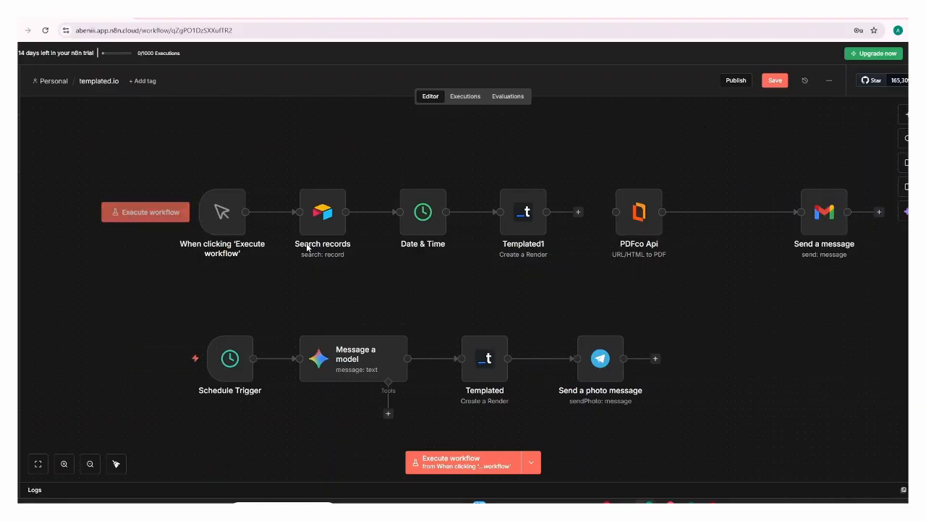
# Step: Open the Search records node and view its Airtable Personal Access Token credential, closing it without changes
pyautogui.moveTo(330, 228)
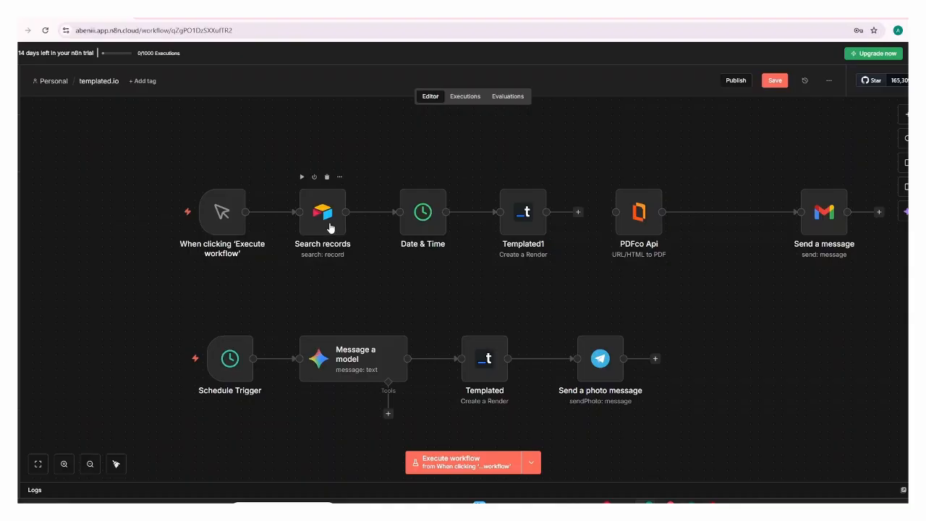
pyautogui.click(330, 230)
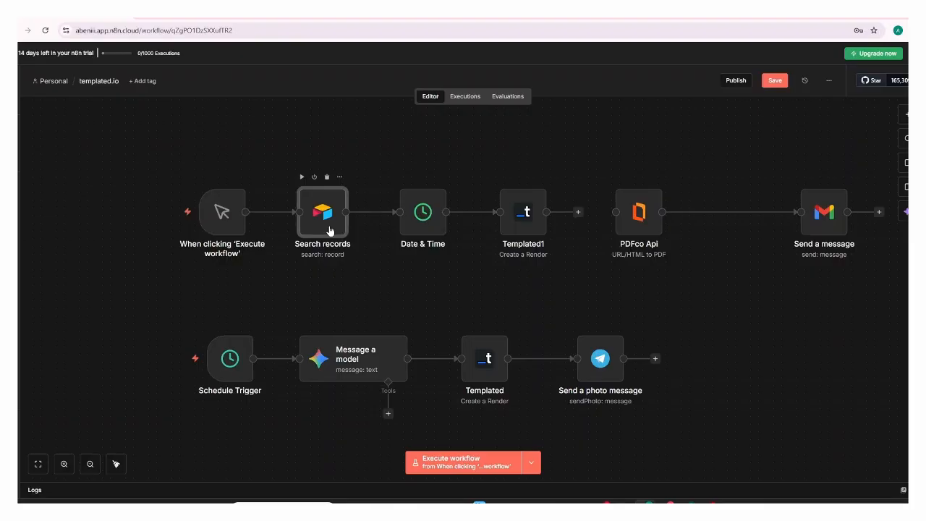
pyautogui.doubleClick(326, 225)
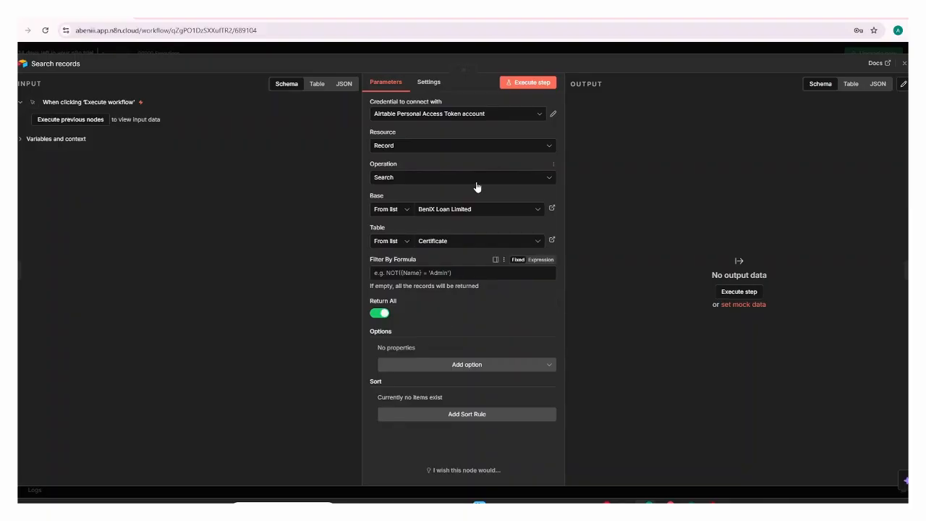
pyautogui.click(554, 116)
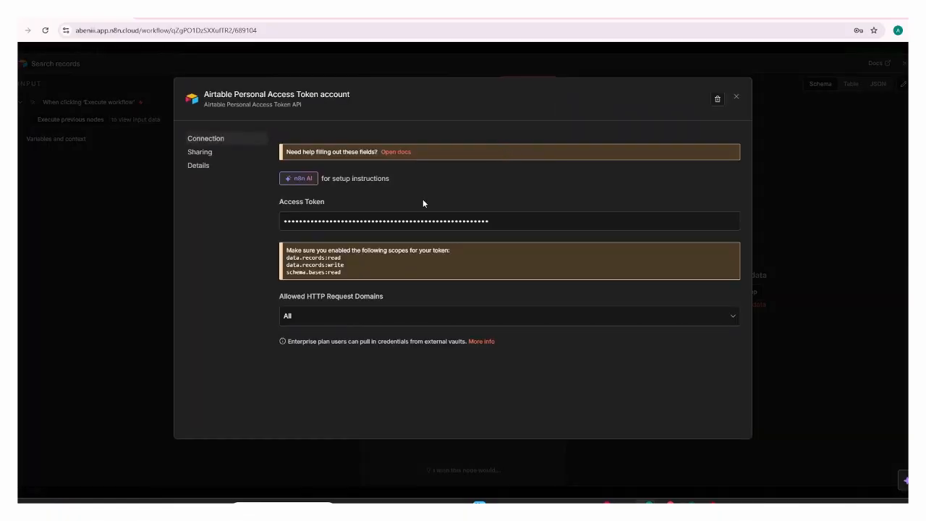
pyautogui.click(736, 98)
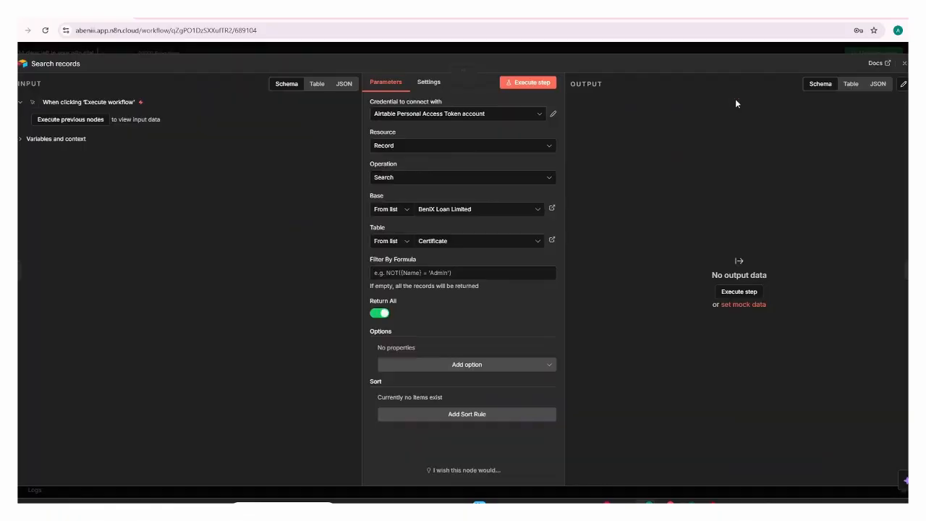
# Step: Check the base and table choices, keeping BeniX Loan Limited and Certificate, and execute the Search records step
pyautogui.click(475, 214)
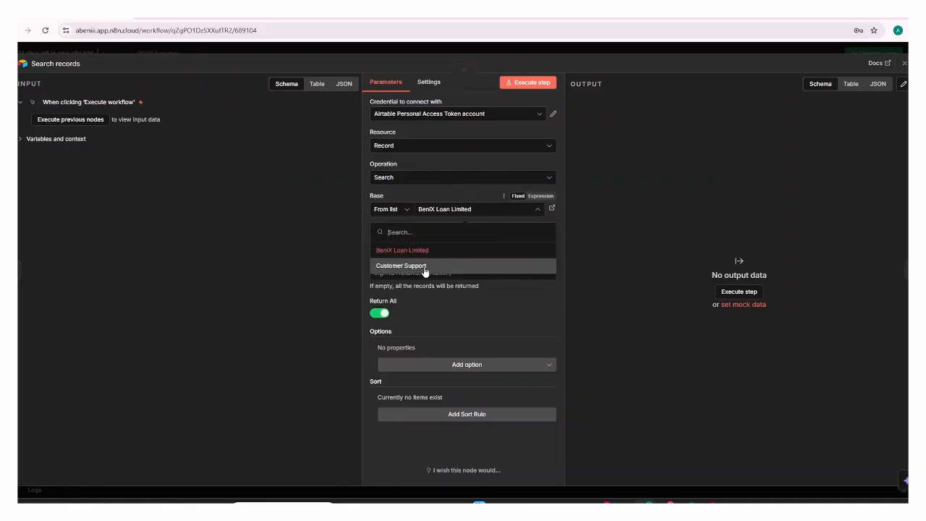
pyautogui.click(606, 209)
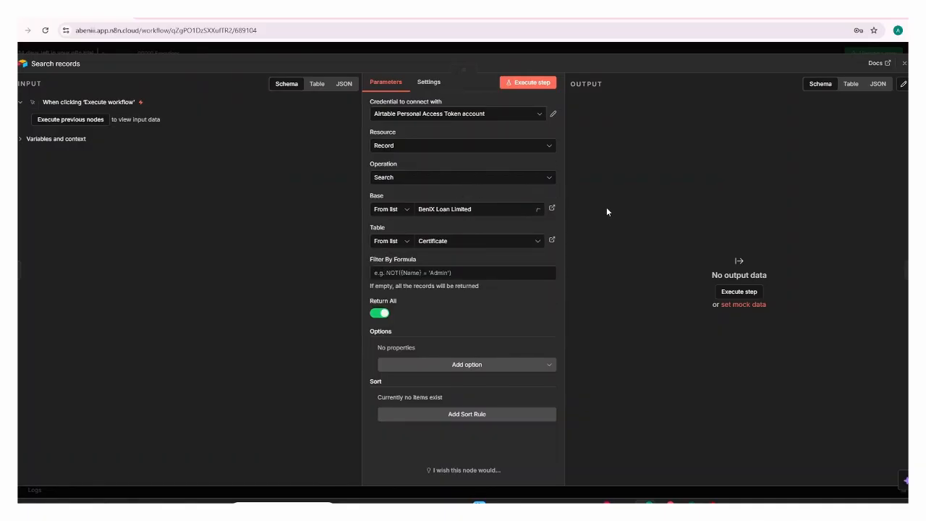
pyautogui.click(456, 246)
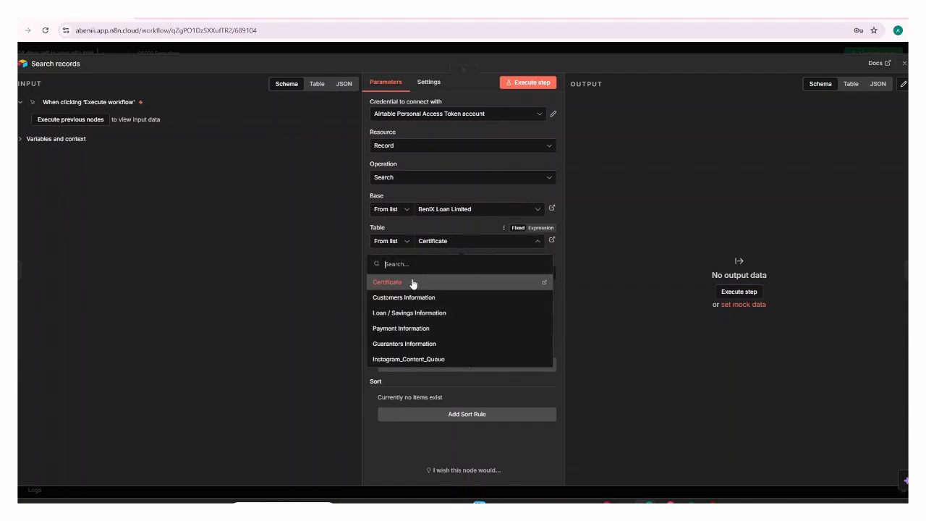
pyautogui.click(657, 202)
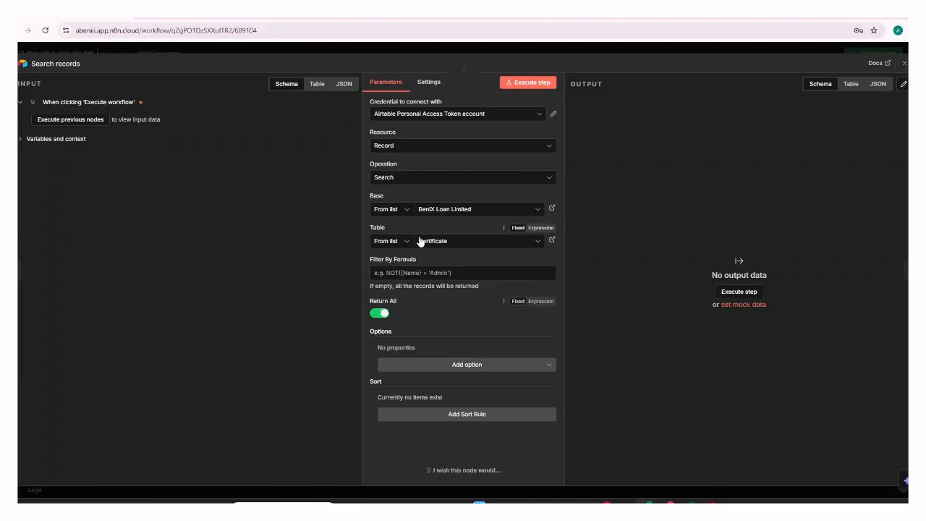
pyautogui.click(526, 84)
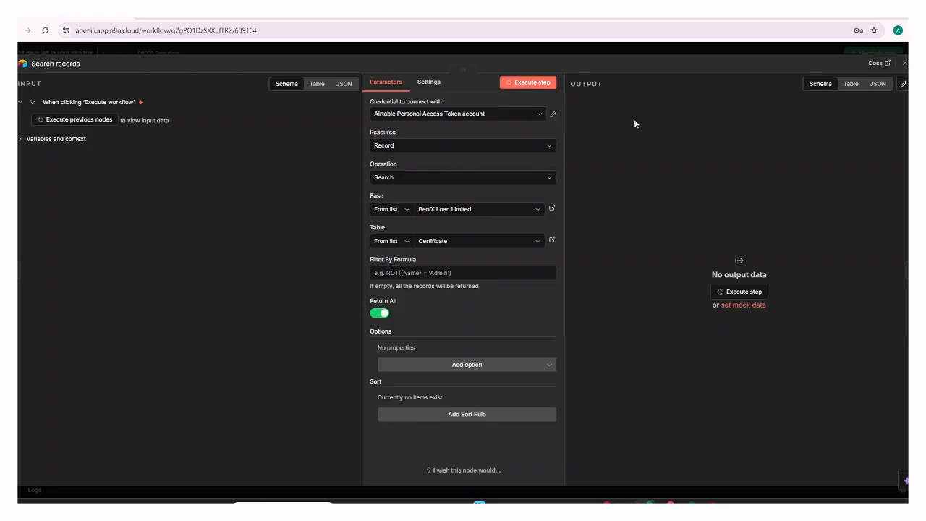
# Step: Stop the running execution from the canvas and view the output of the Search records node
pyautogui.press('Escape')
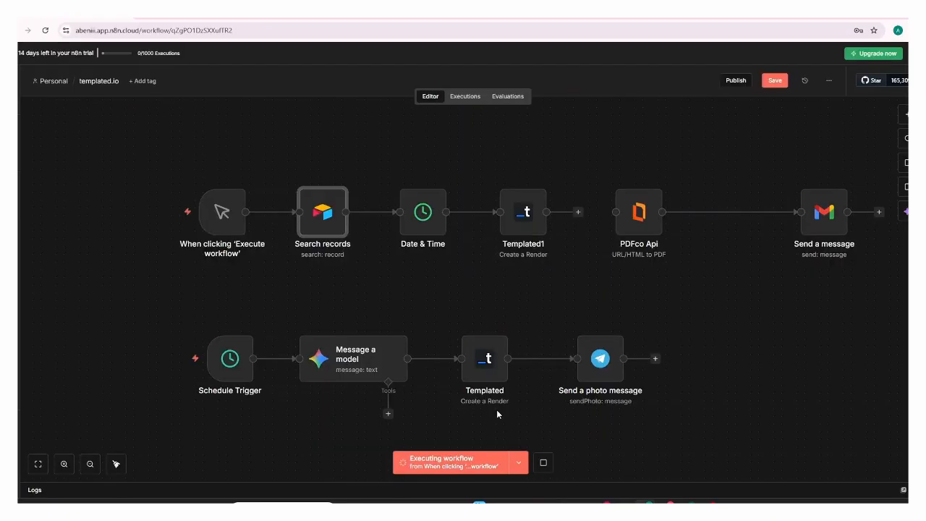
pyautogui.click(544, 463)
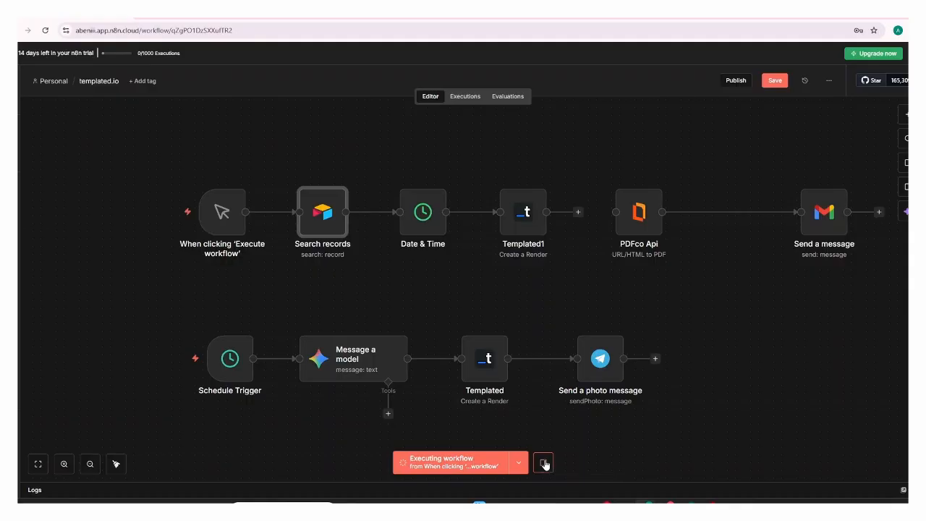
pyautogui.doubleClick(331, 210)
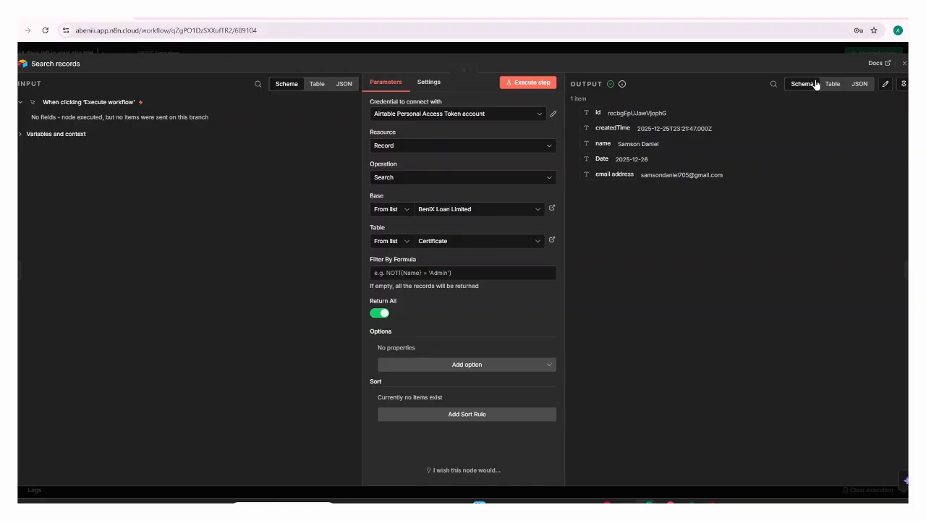
pyautogui.click(904, 65)
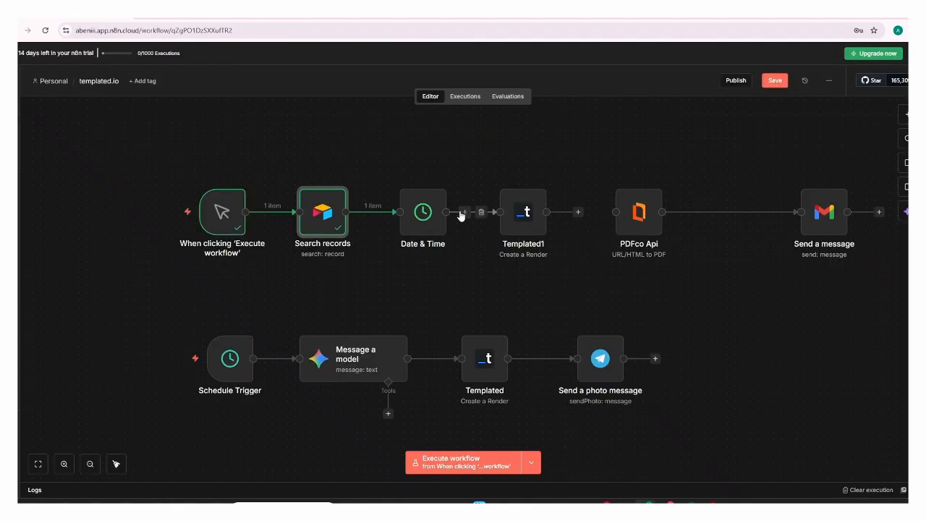
# Step: Execute the Date & Time step with the Airtable date formatted as MMMM DD YYYY and view its output
pyautogui.doubleClick(417, 222)
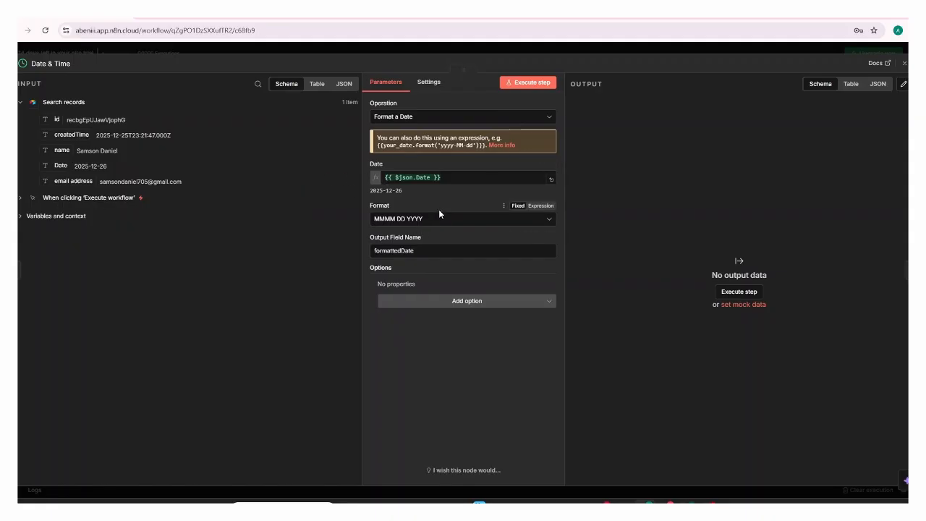
pyautogui.click(541, 86)
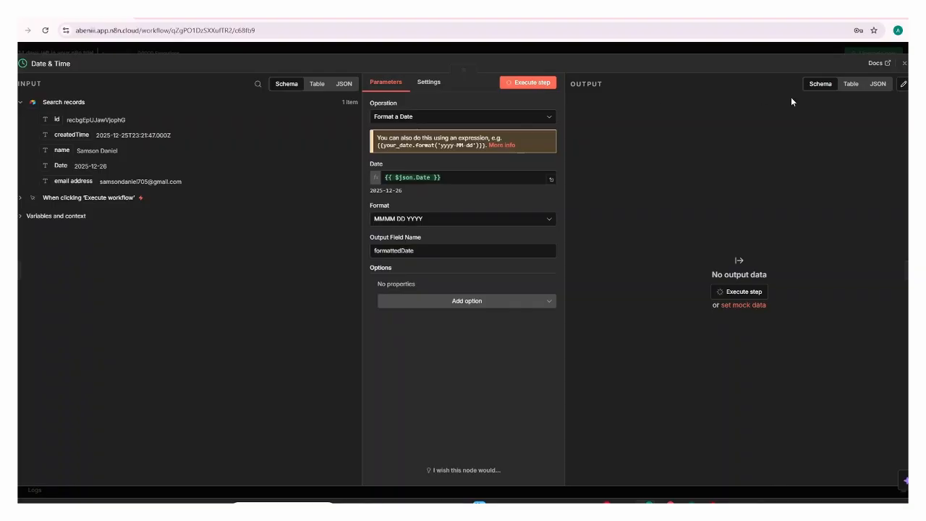
pyautogui.click(901, 63)
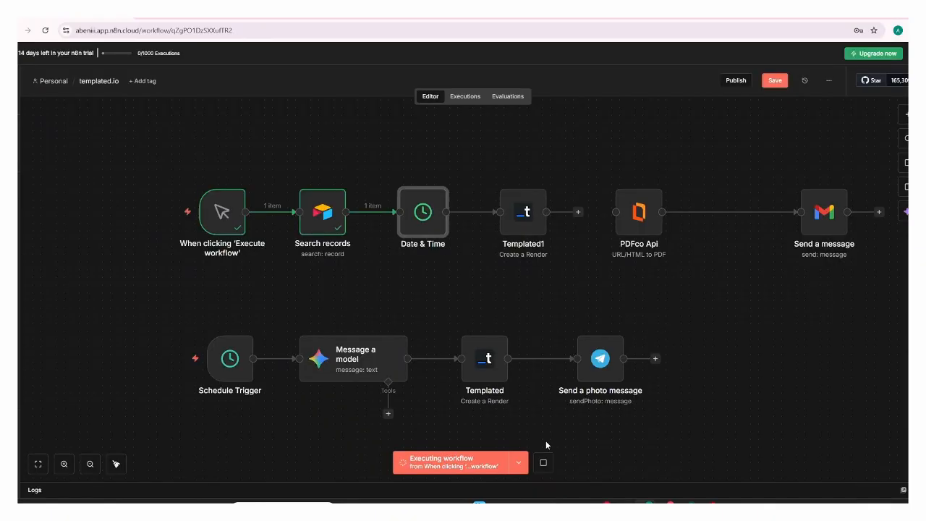
pyautogui.click(544, 464)
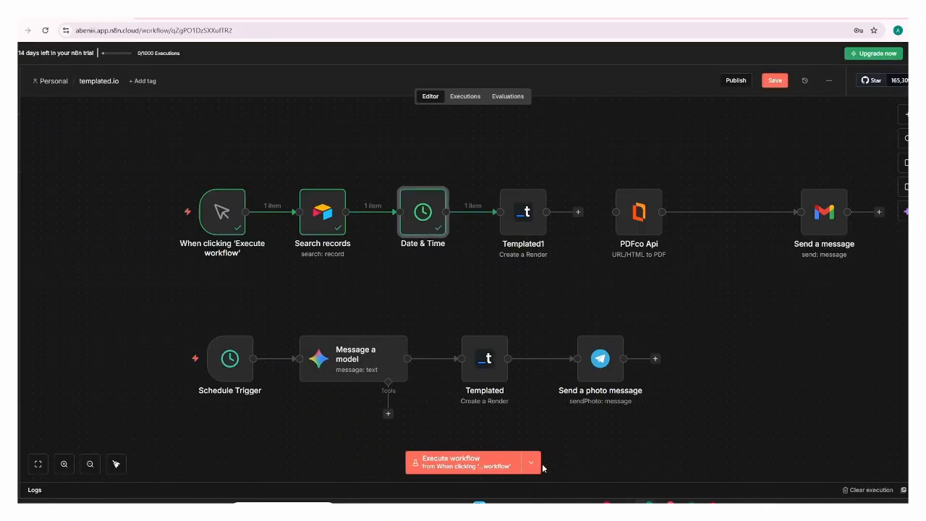
pyautogui.doubleClick(427, 221)
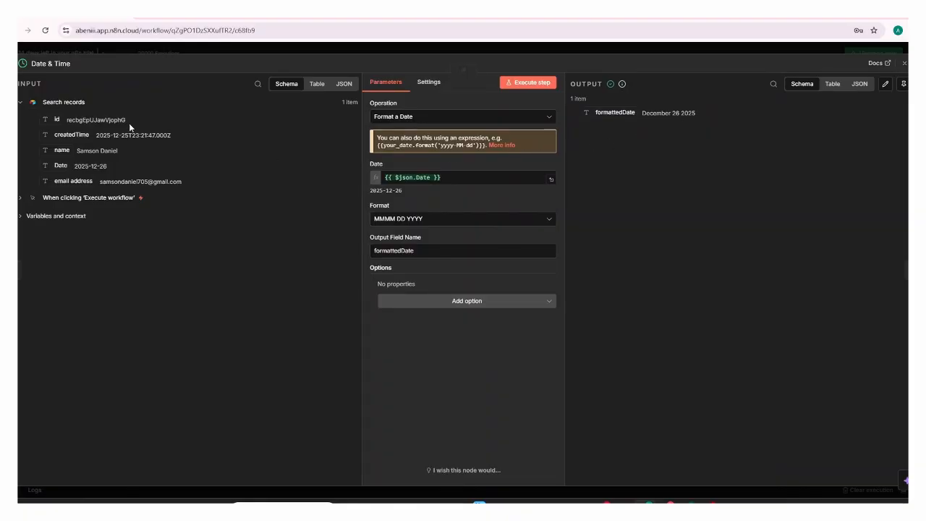
pyautogui.click(904, 66)
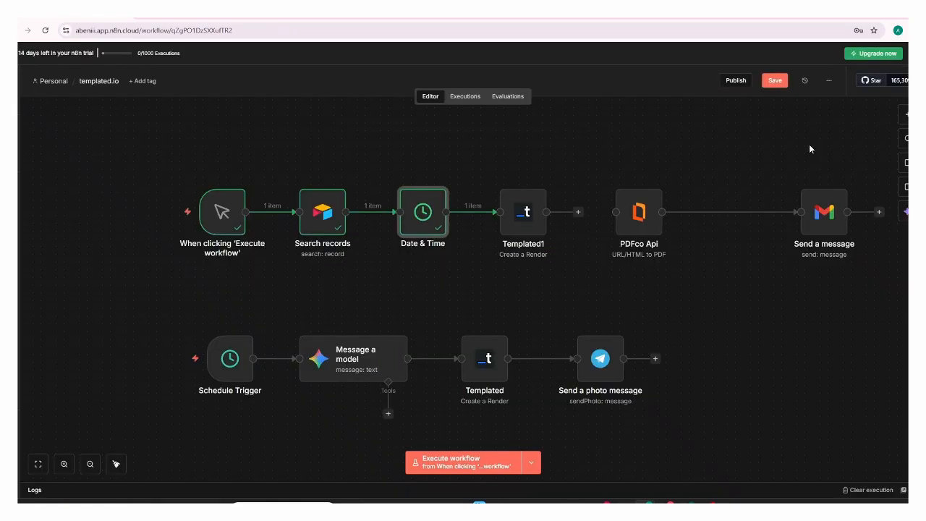
# Step: Open the Templated1 node and view its Templated account credential, closing both without changes
pyautogui.doubleClick(522, 228)
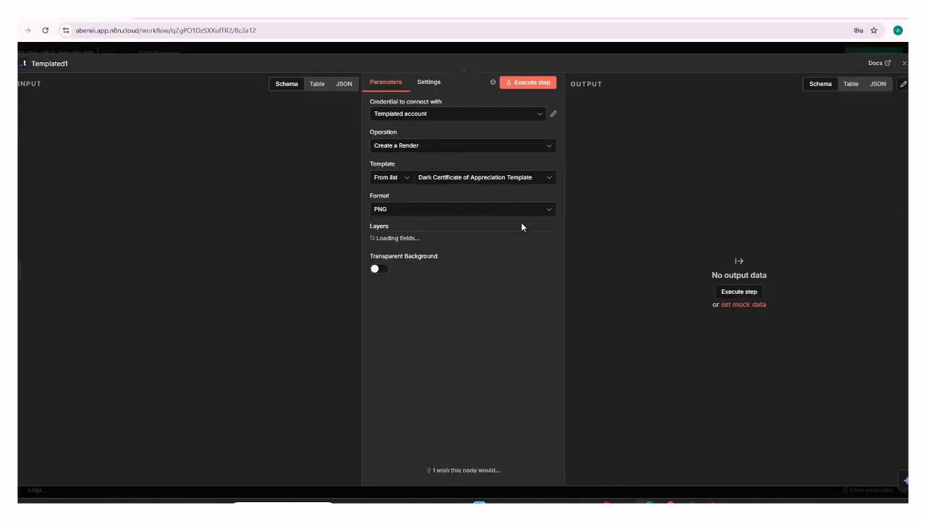
pyautogui.click(547, 116)
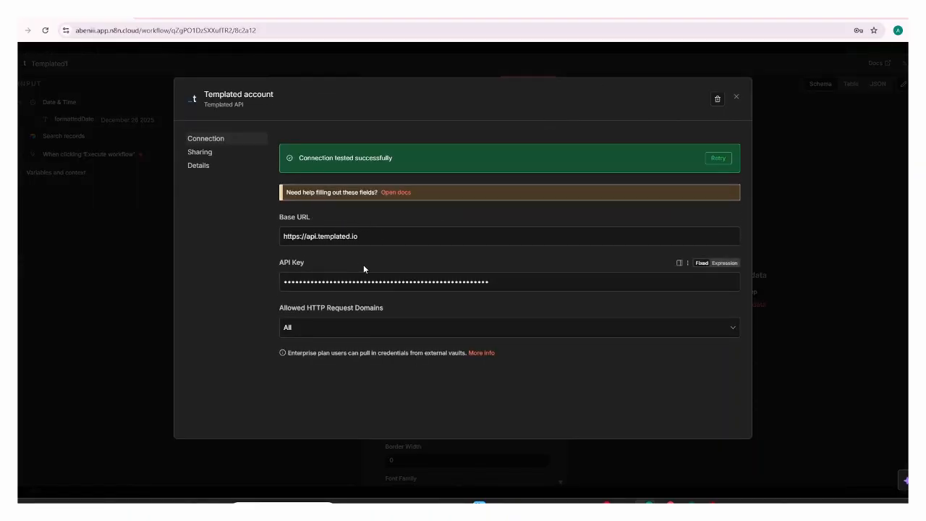
pyautogui.click(737, 97)
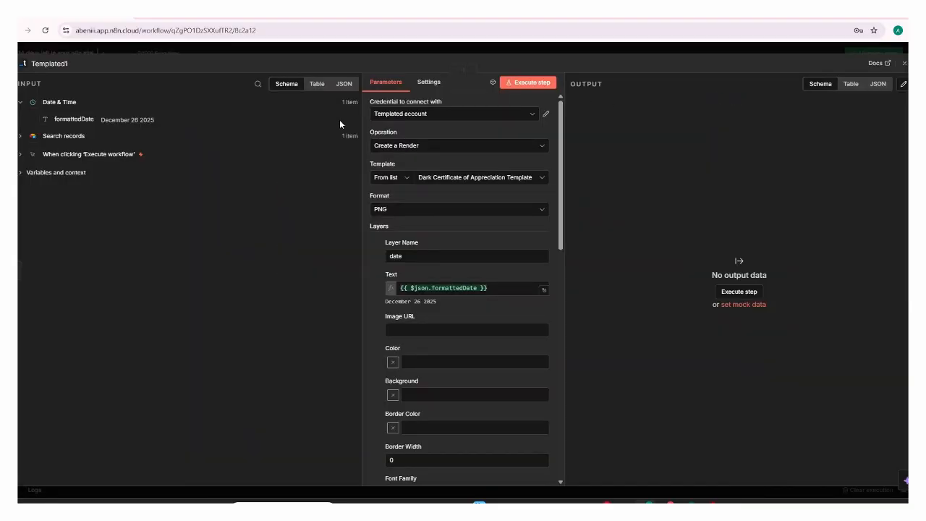
pyautogui.click(904, 63)
# Step: Search the node library for "templ" and view the Templated node's available actions without adding one
pyautogui.click(905, 114)
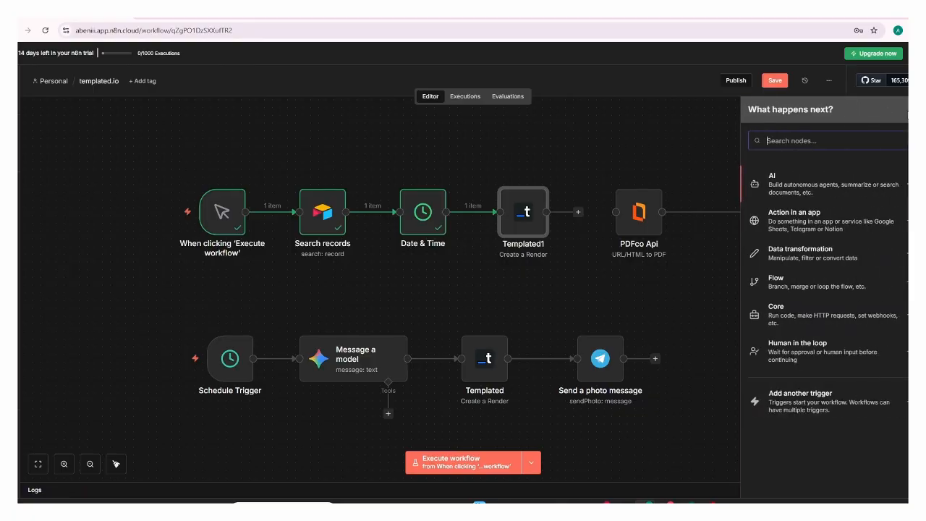
pyautogui.write('templ')
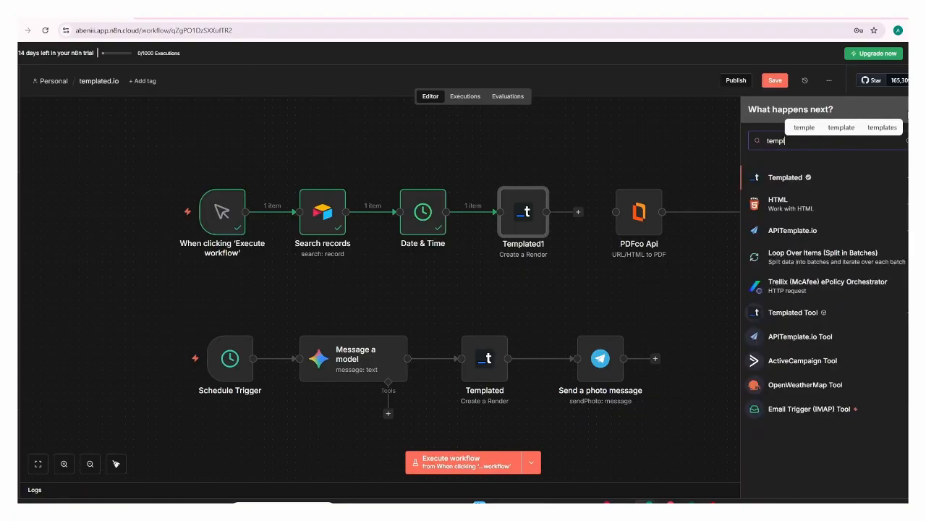
pyautogui.click(771, 179)
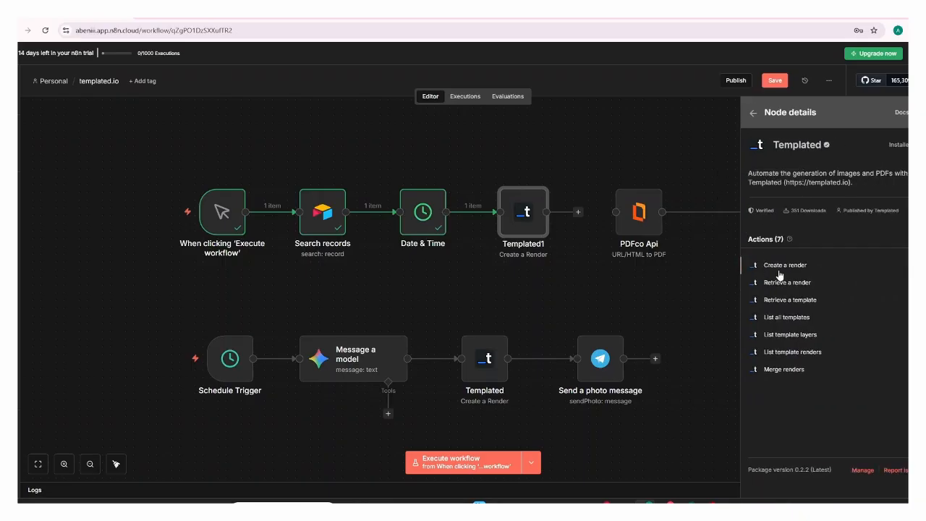
pyautogui.click(703, 113)
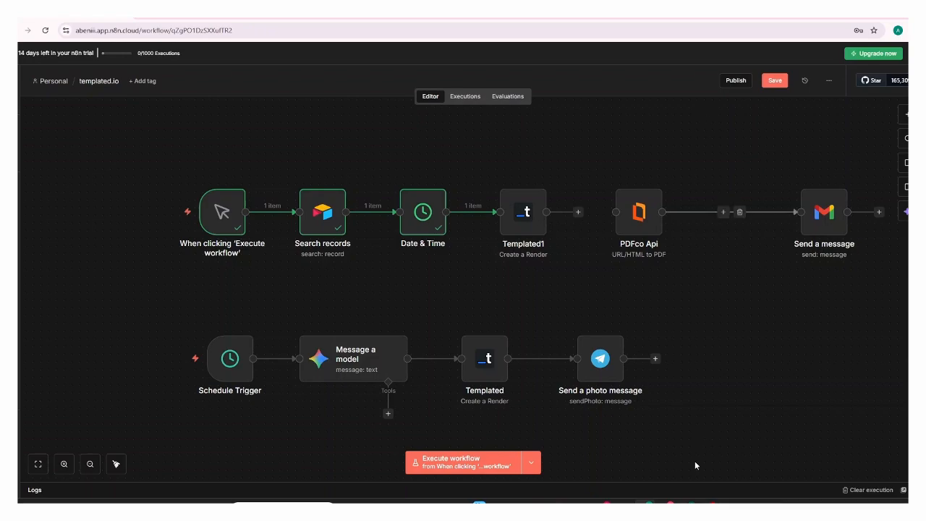
# Step: Switch to Templated, view the certificate template's no-code integration page with its API key, and return to the n8n workflow
pyautogui.moveTo(671, 502)
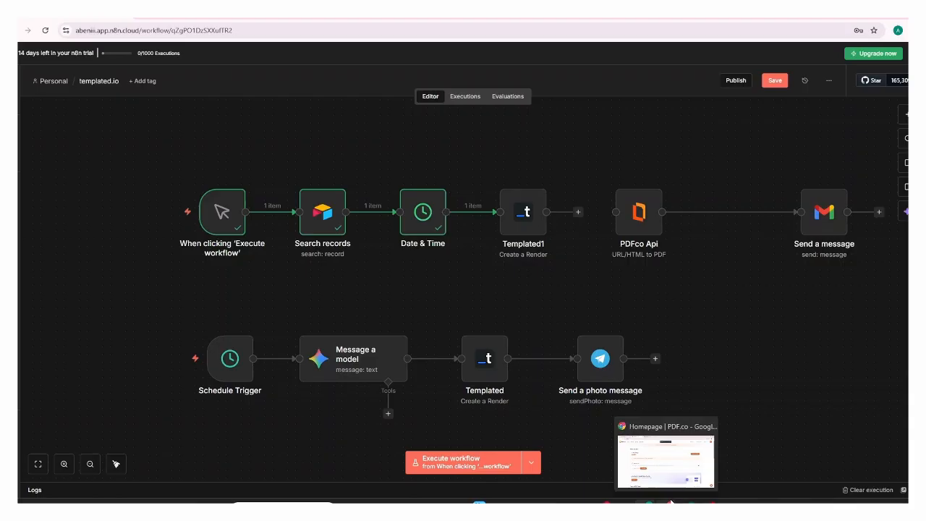
pyautogui.click(647, 502)
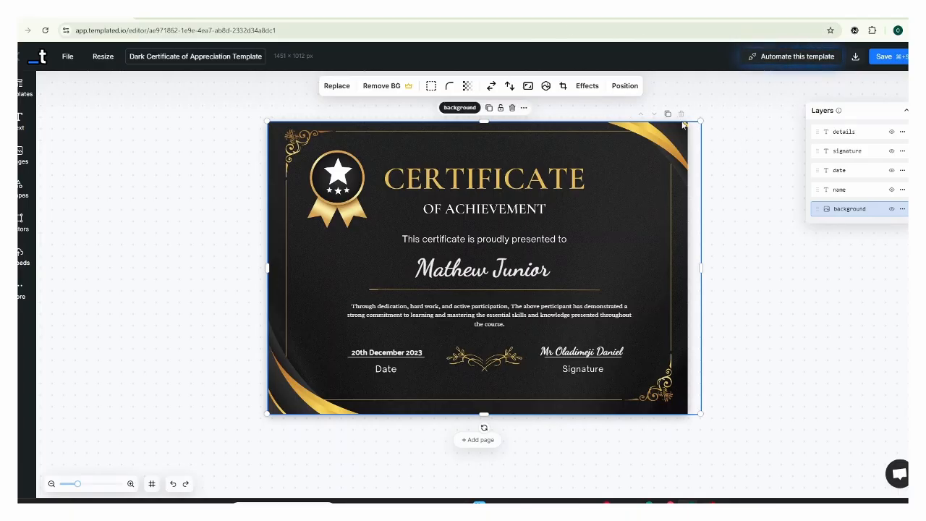
pyautogui.click(809, 59)
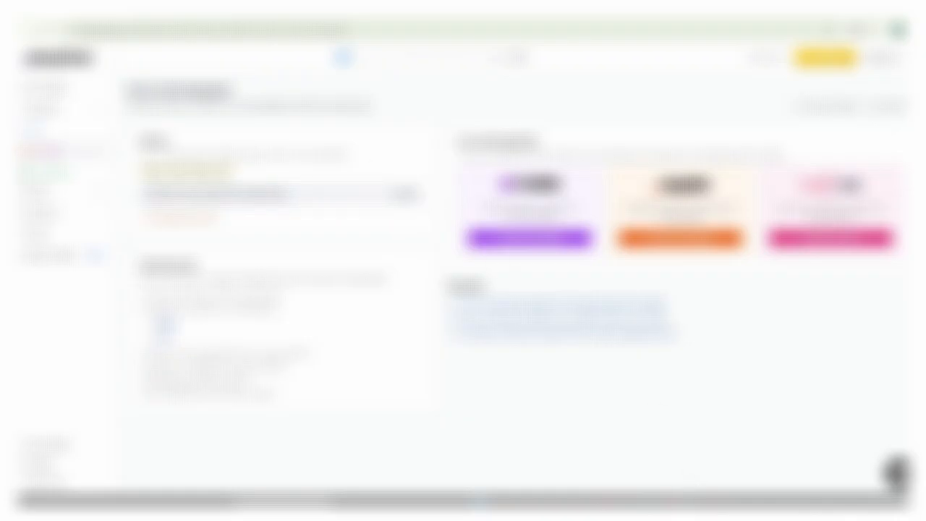
pyautogui.moveTo(667, 501)
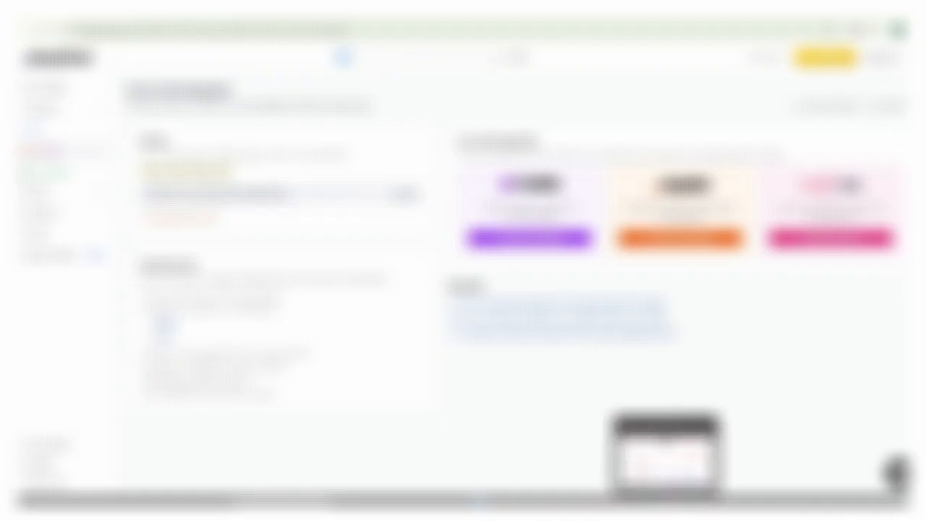
pyautogui.click(646, 501)
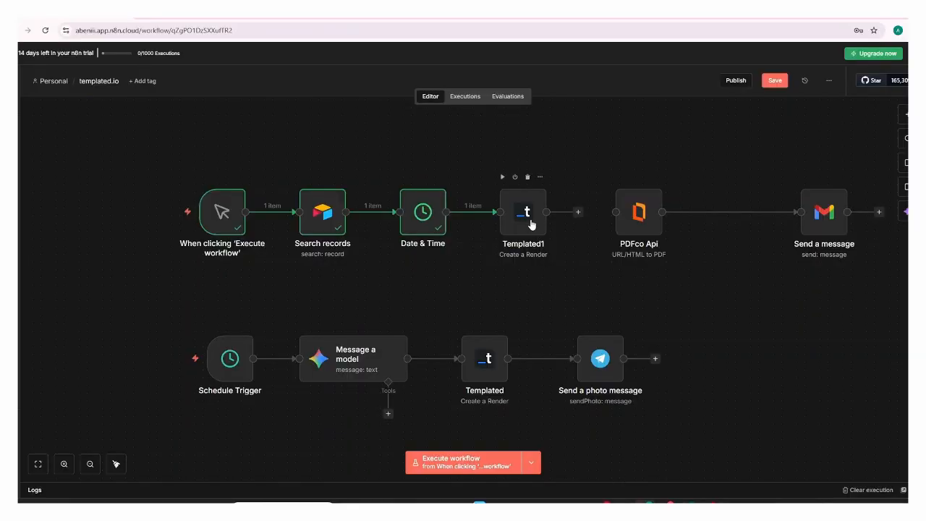
# Step: Recheck the Templated1 node's account credential and template choices, keeping Dark Certificate of Appreciation Template
pyautogui.doubleClick(530, 224)
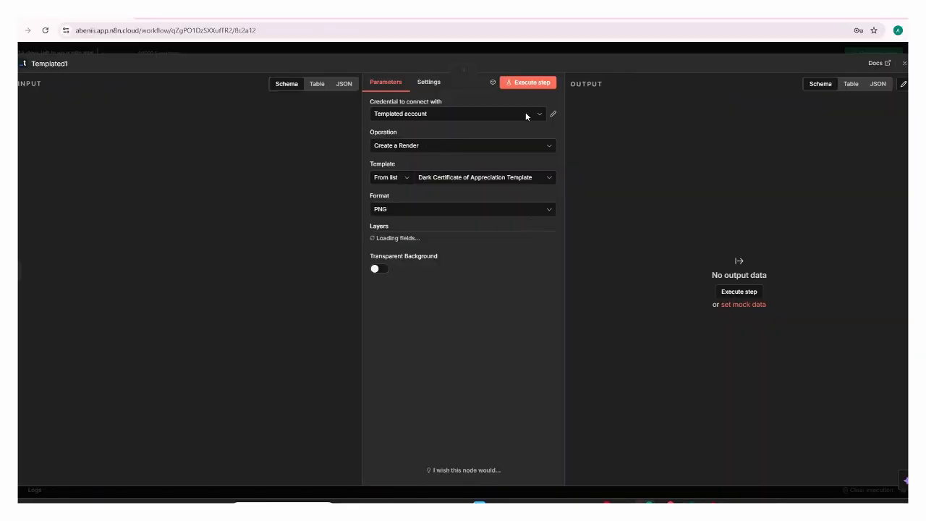
pyautogui.click(552, 114)
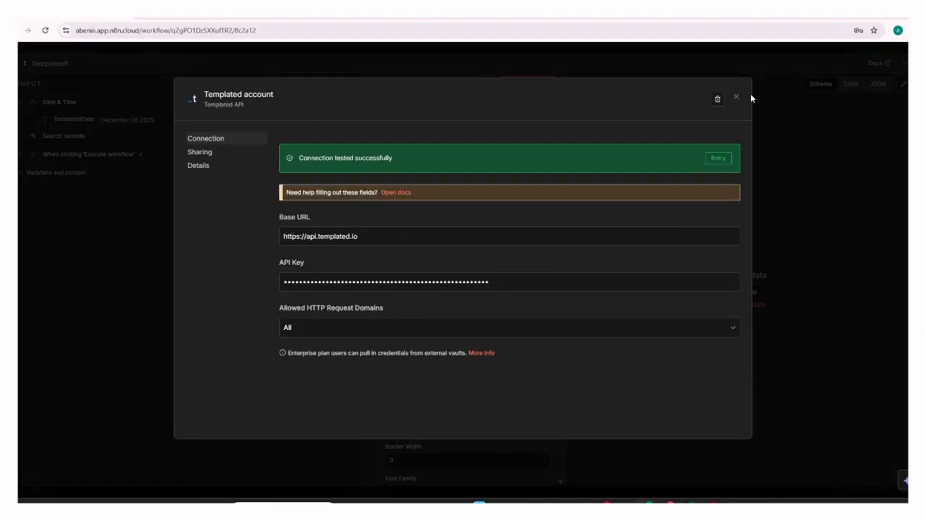
pyautogui.click(736, 96)
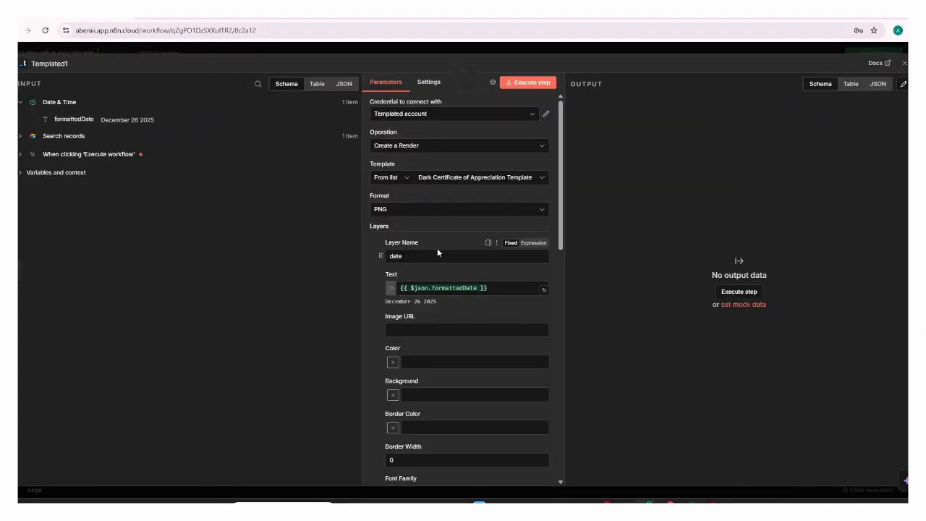
pyautogui.click(467, 183)
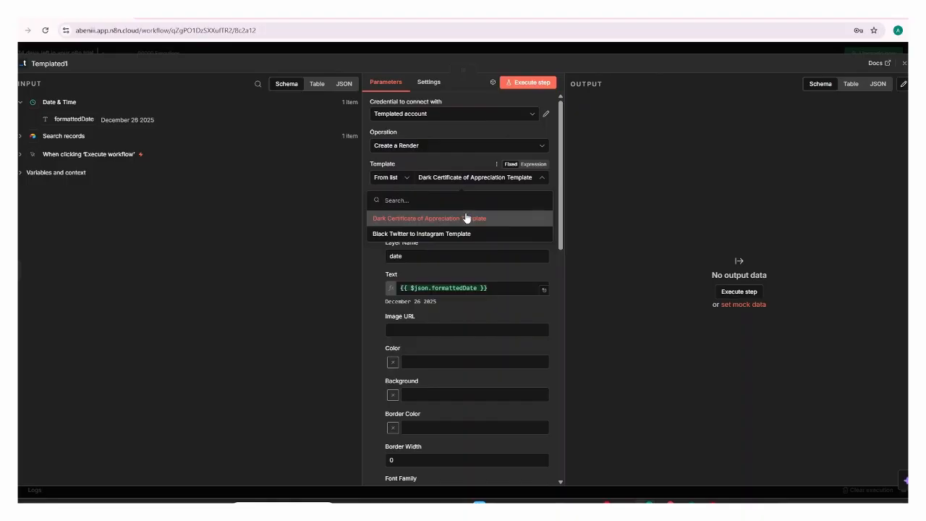
pyautogui.click(631, 157)
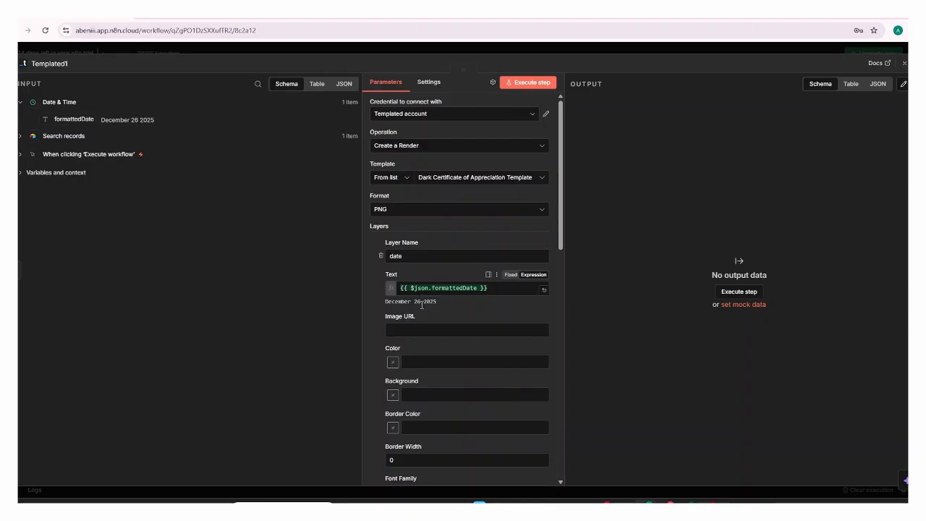
# Step: Switch to Templated, go back to the Dark Certificate of Appreciation Template editor, and inspect its name and date layers
pyautogui.click(686, 501)
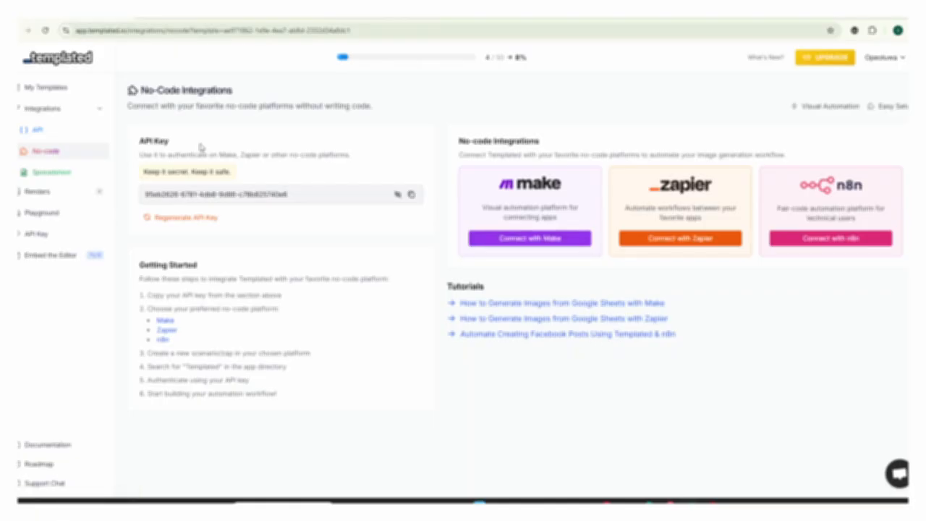
pyautogui.click(12, 31)
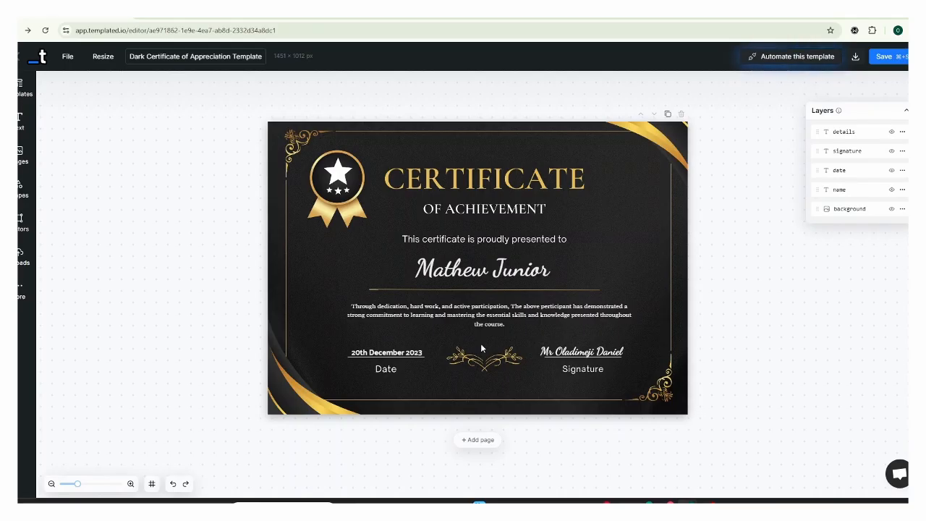
pyautogui.click(469, 275)
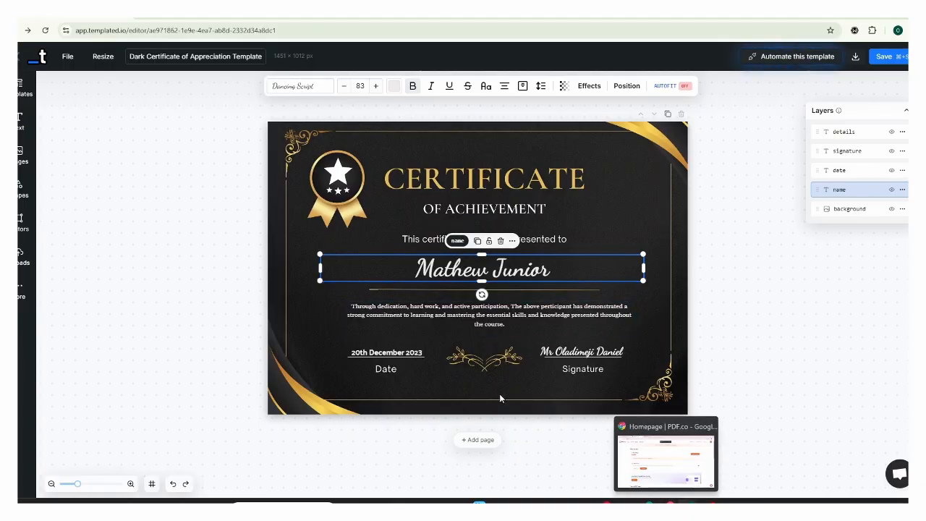
pyautogui.click(388, 355)
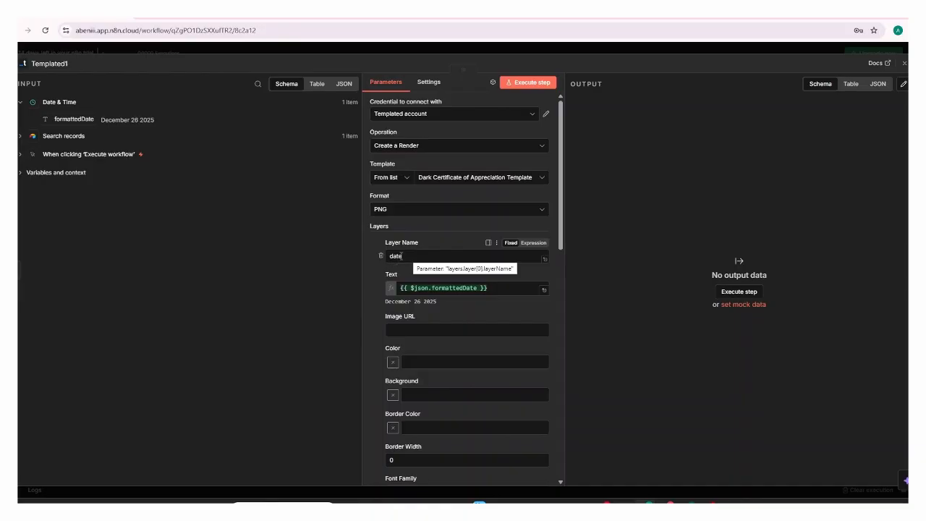
# Step: Switch to the Templated certificate editor to compare its date layer name, and return to the n8n Templated1 node
pyautogui.click(691, 463)
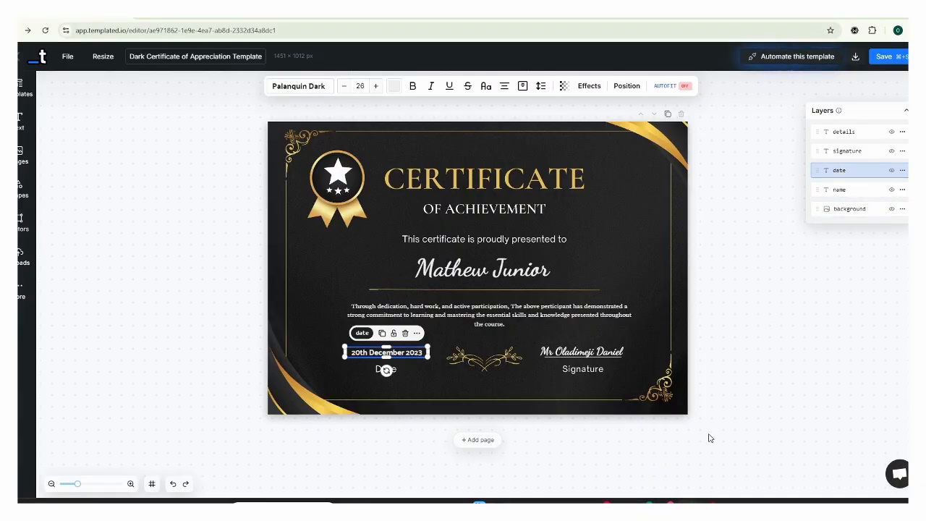
pyautogui.moveTo(644, 503)
pyautogui.click(644, 456)
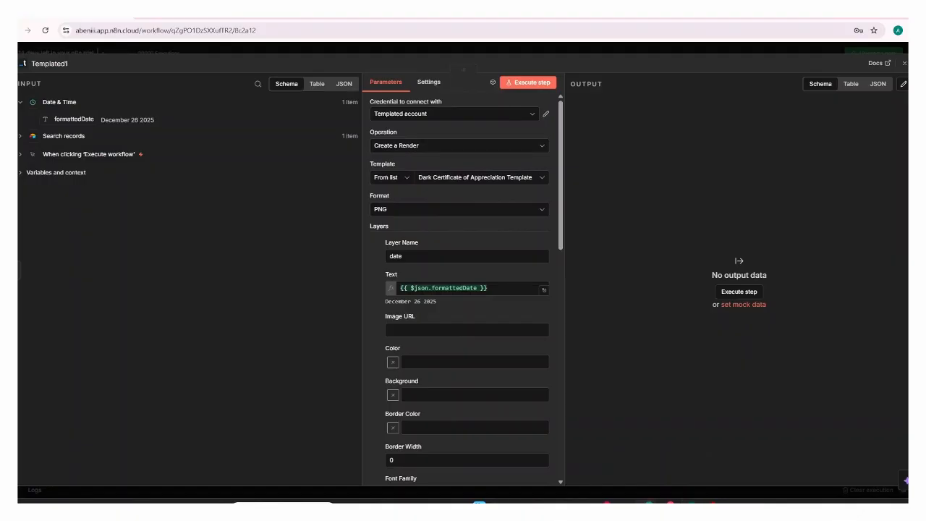
# Step: Review the Templated1 node's date and name layer mappings and expand the Search records input fields that feed them
pyautogui.moveTo(561, 241); pyautogui.dragTo(567, 265)
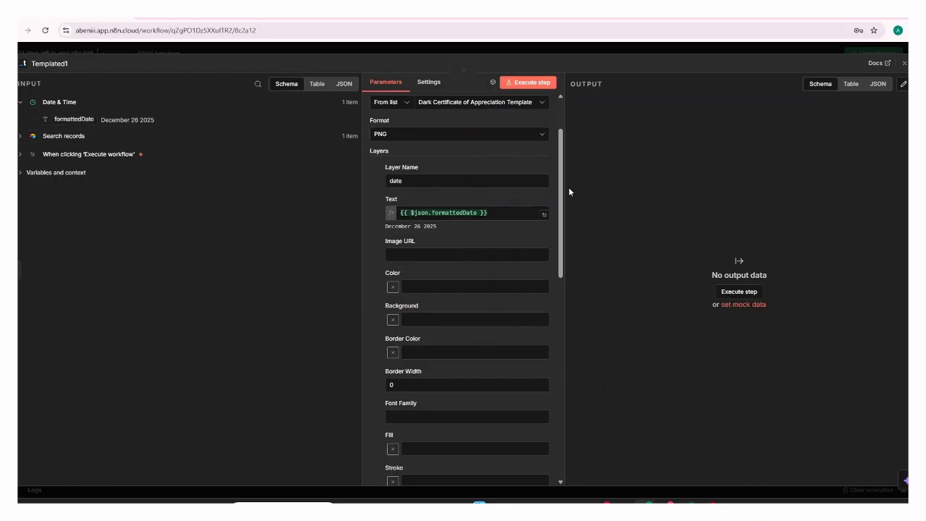
pyautogui.moveTo(563, 196)
pyautogui.mouseDown()
pyautogui.moveTo(566, 271)
pyautogui.moveTo(564, 205)
pyautogui.mouseUp()
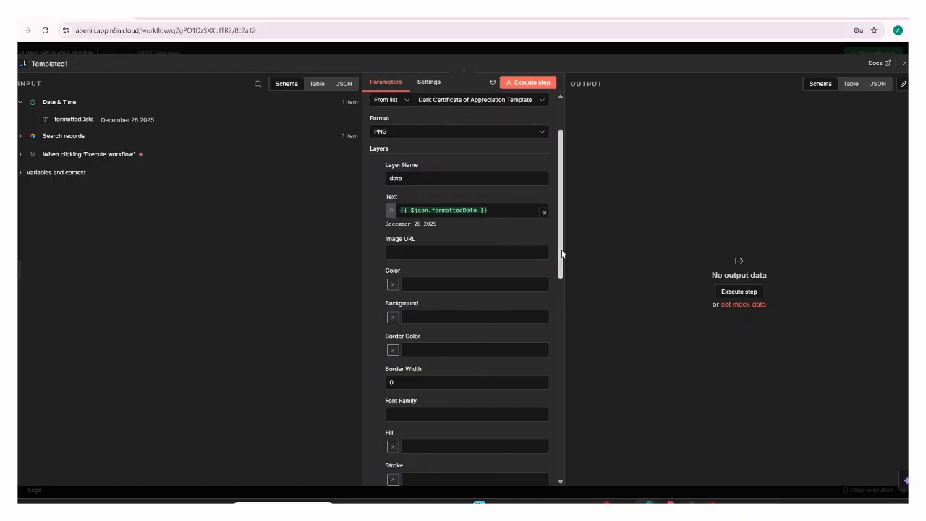
pyautogui.moveTo(563, 273); pyautogui.dragTo(575, 378)
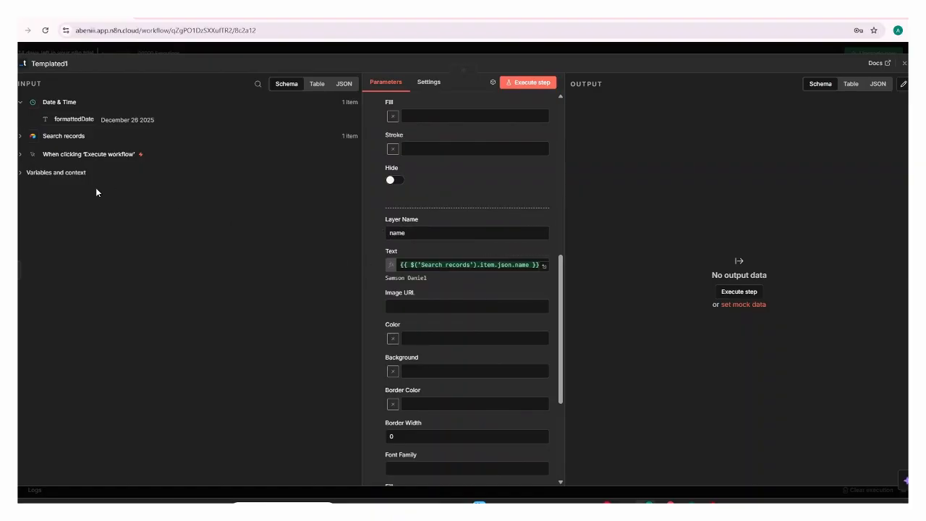
pyautogui.click(20, 155)
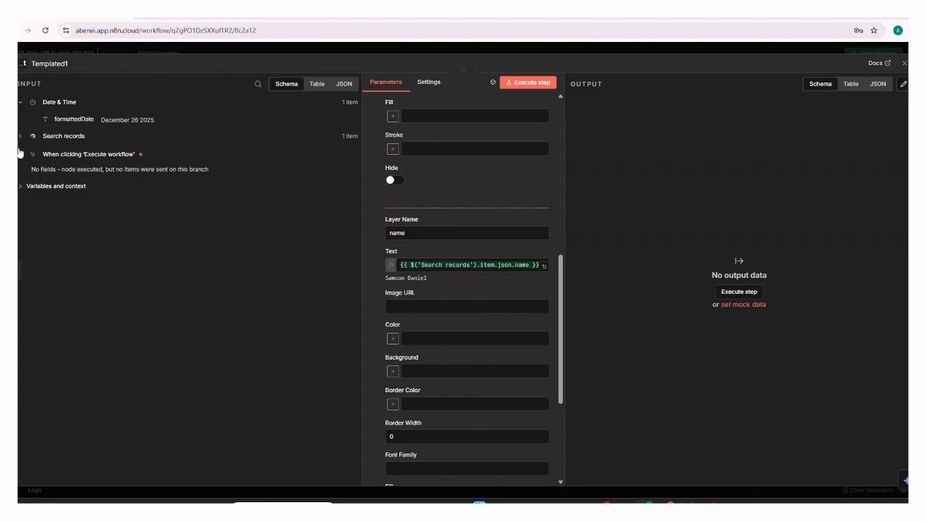
pyautogui.click(20, 138)
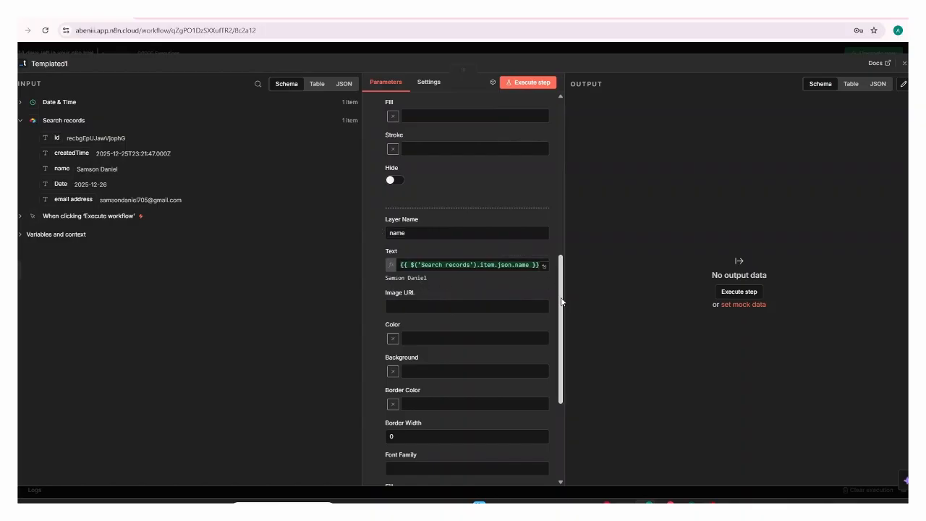
pyautogui.moveTo(561, 306); pyautogui.dragTo(559, 130)
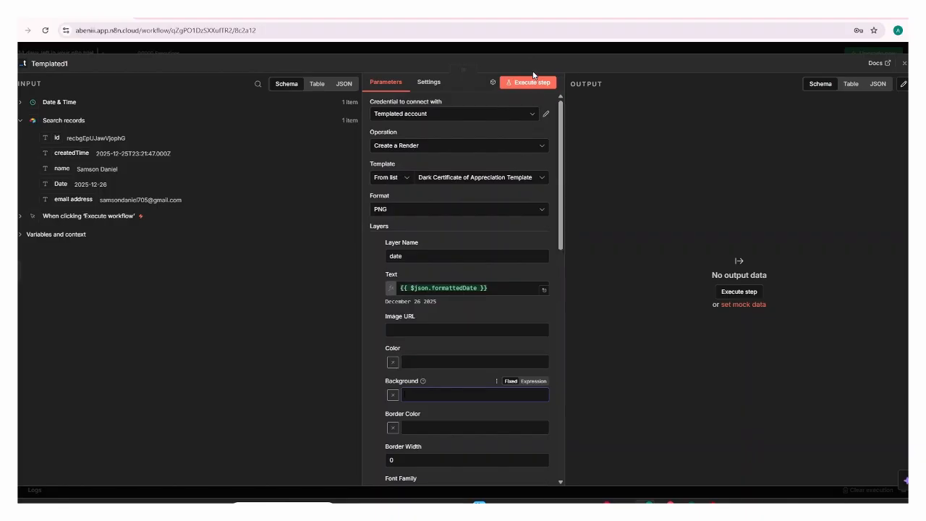
# Step: Execute the Templated1 render step, then leave and reopen the node to view its output
pyautogui.click(534, 84)
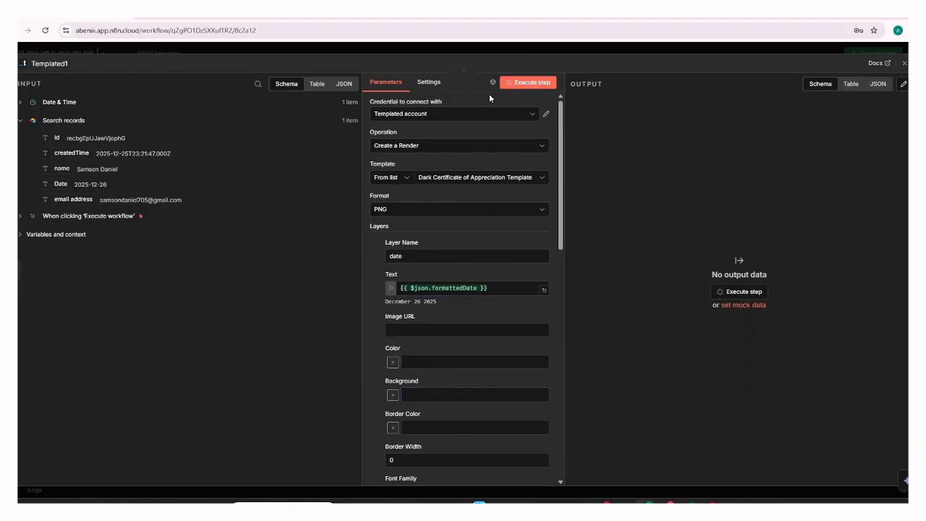
pyautogui.click(904, 64)
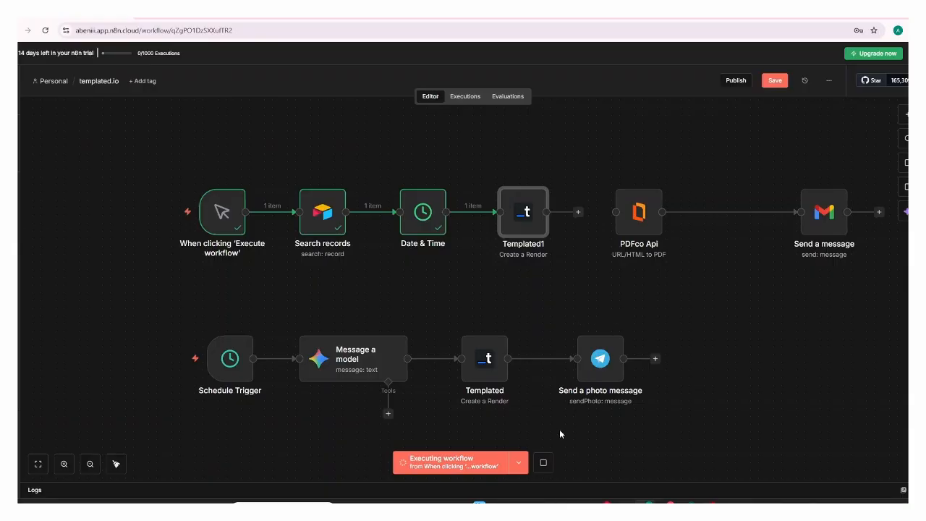
pyautogui.click(544, 464)
pyautogui.doubleClick(529, 211)
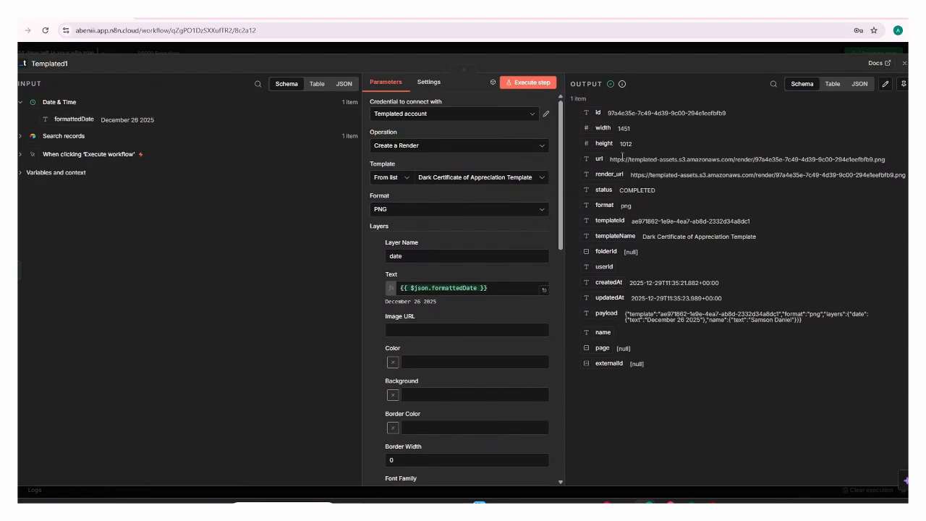
# Step: Copy the render's url value from the output, open it in a new browser tab to view the certificate, and return to n8n
pyautogui.moveTo(612, 159); pyautogui.dragTo(785, 153)
pyautogui.moveTo(841, 156); pyautogui.dragTo(903, 161)
pyautogui.hotkey('ctrl', 'c')
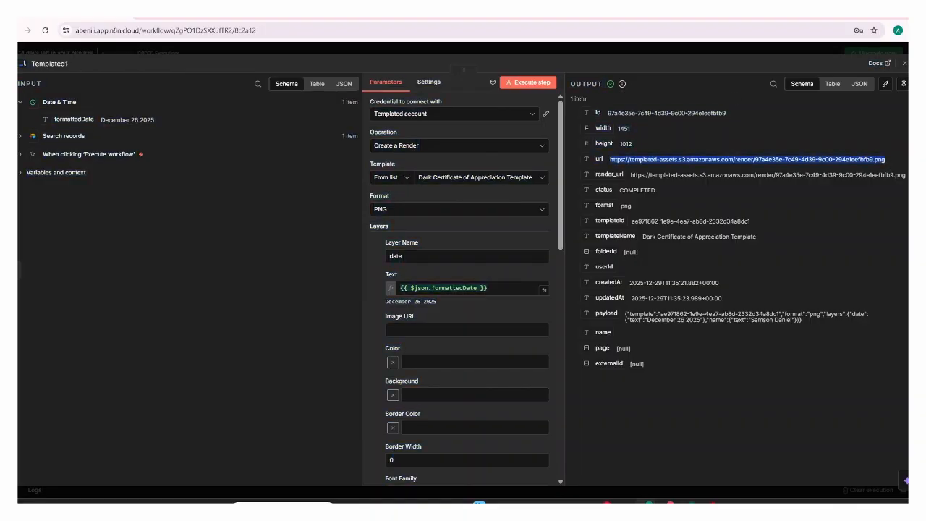
pyautogui.hotkey('ctrl', 't')
pyautogui.hotkey('ctrl', 'v')
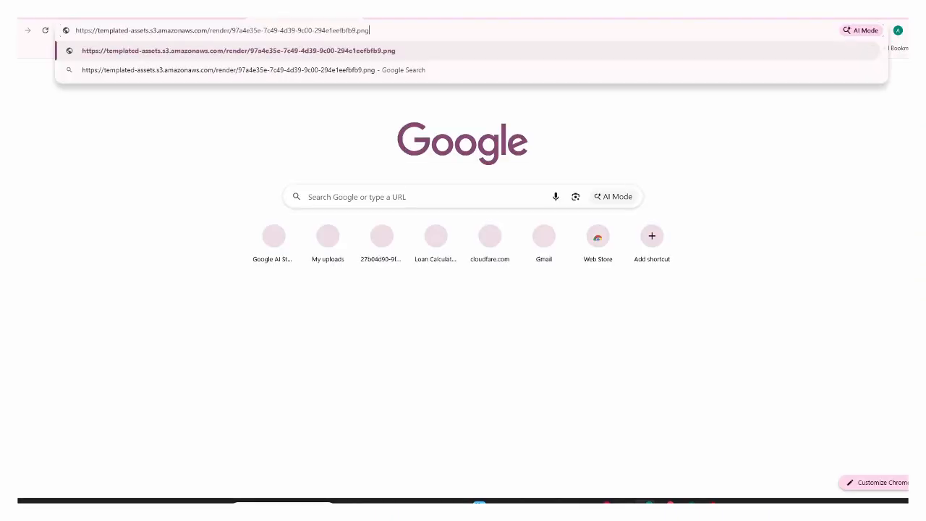
pyautogui.press('Return')
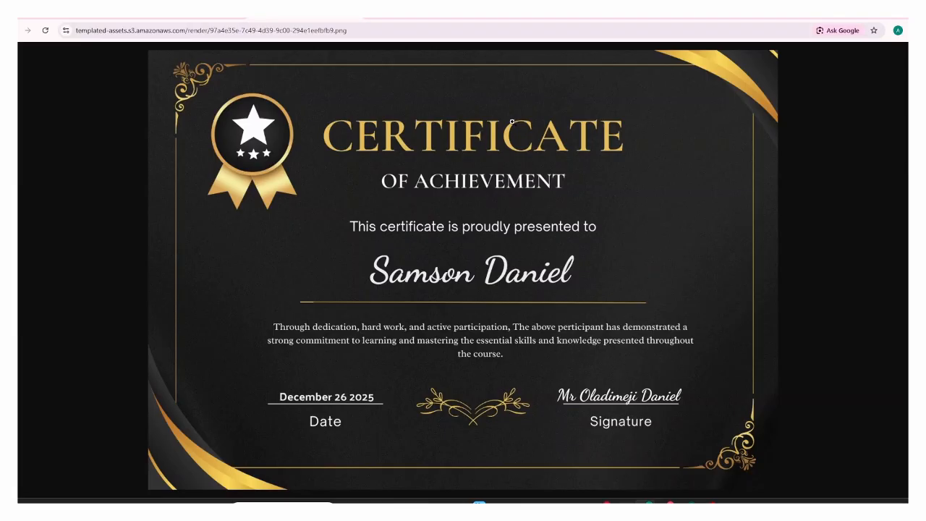
pyautogui.click(355, 16)
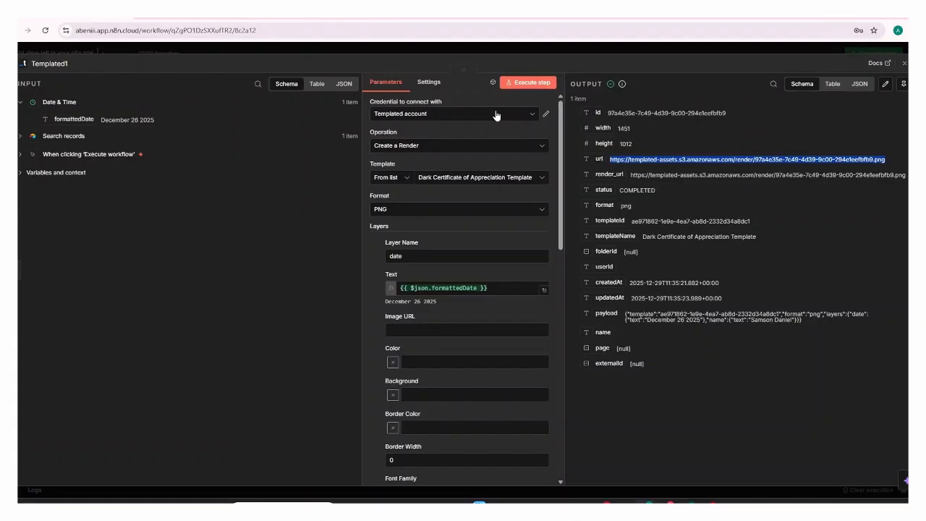
# Step: Connect Templated1 to the PDFco Api node and replace its Web Page URL with the mapped render_url field, {{ $json.render_url }}
pyautogui.click(904, 64)
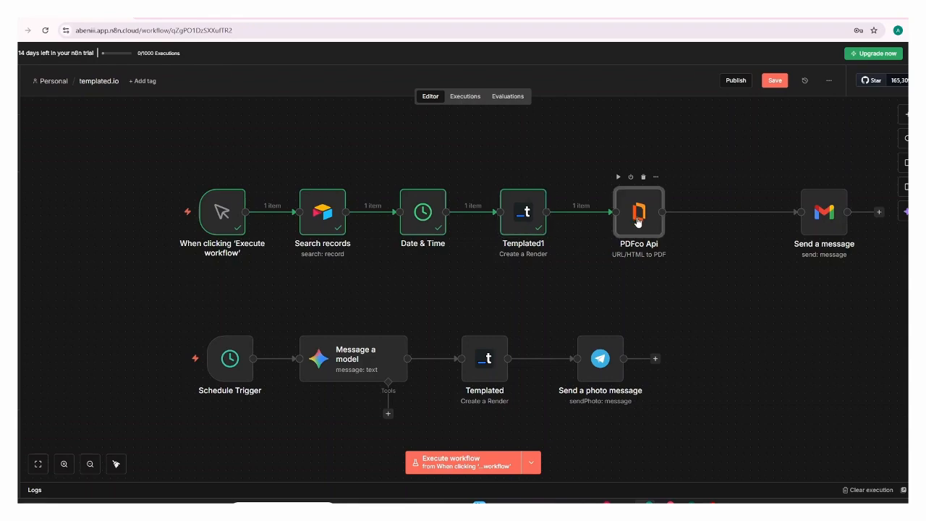
pyautogui.doubleClick(640, 223)
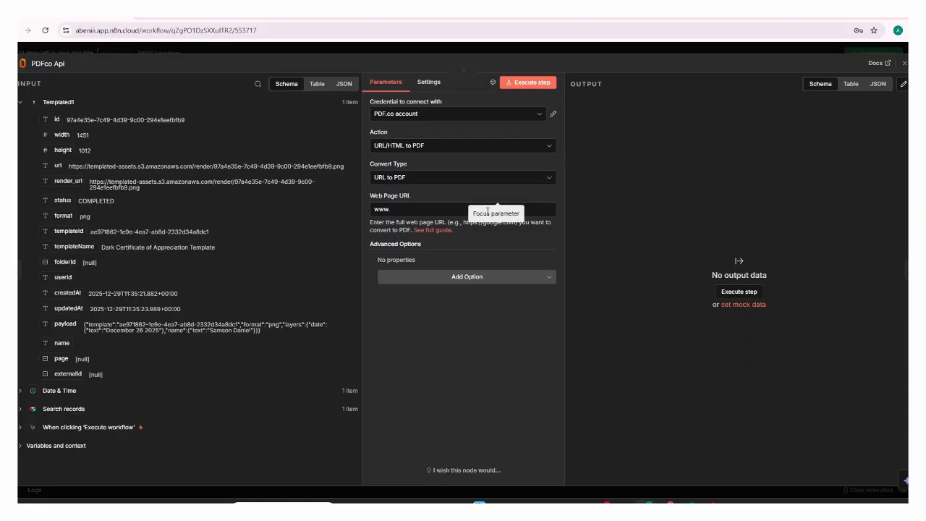
pyautogui.click(462, 206)
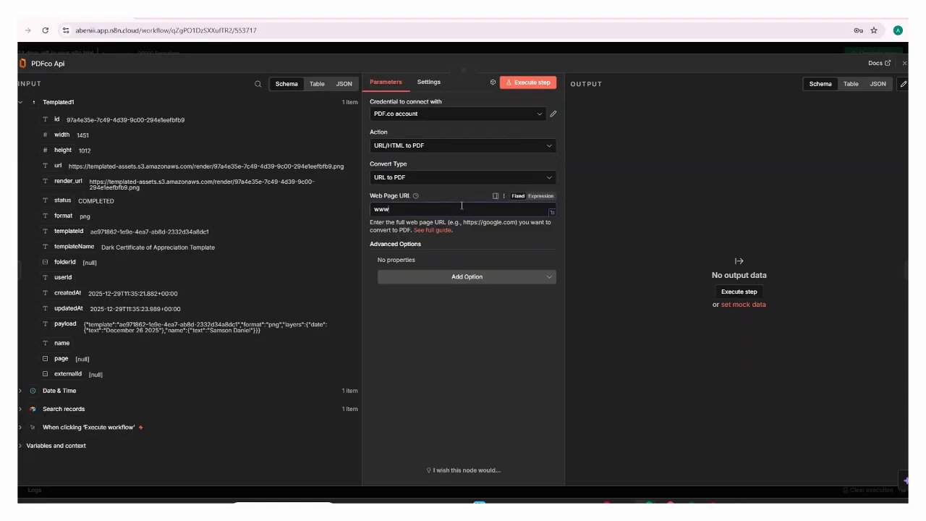
pyautogui.press('BackSpace')
pyautogui.press('BackSpace')
pyautogui.press('BackSpace')
pyautogui.moveTo(64, 185); pyautogui.dragTo(391, 208)
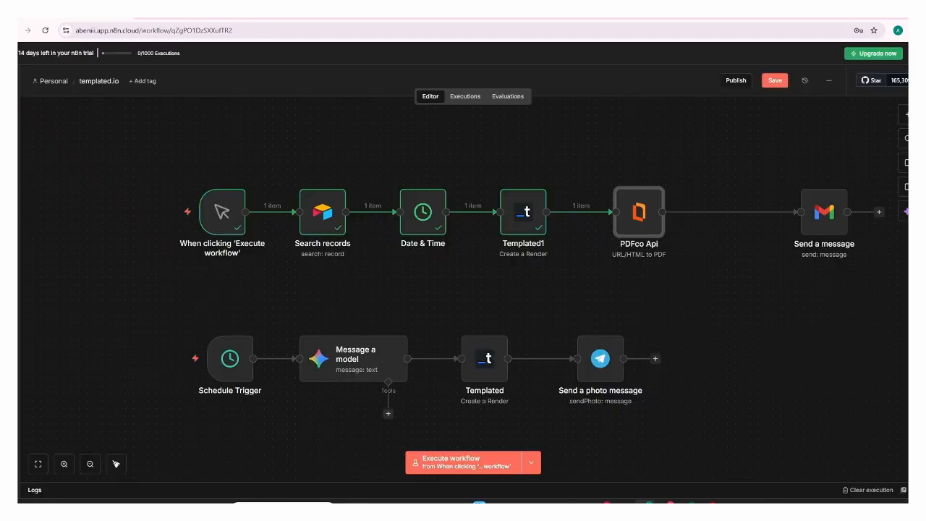
pyautogui.click(905, 63)
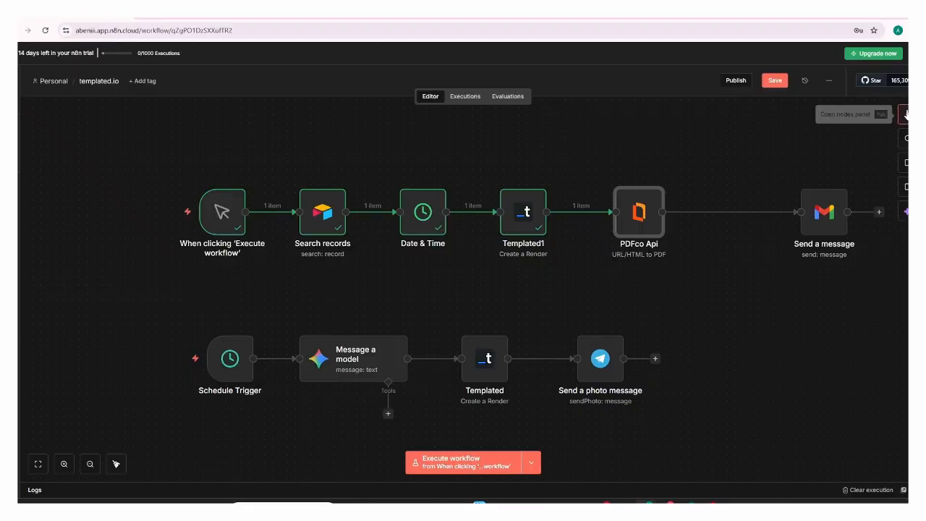
# Step: Search the node library for "pdf" and view where the PDF.co Api node is found without adding one
pyautogui.click(905, 114)
pyautogui.write('pdfg')
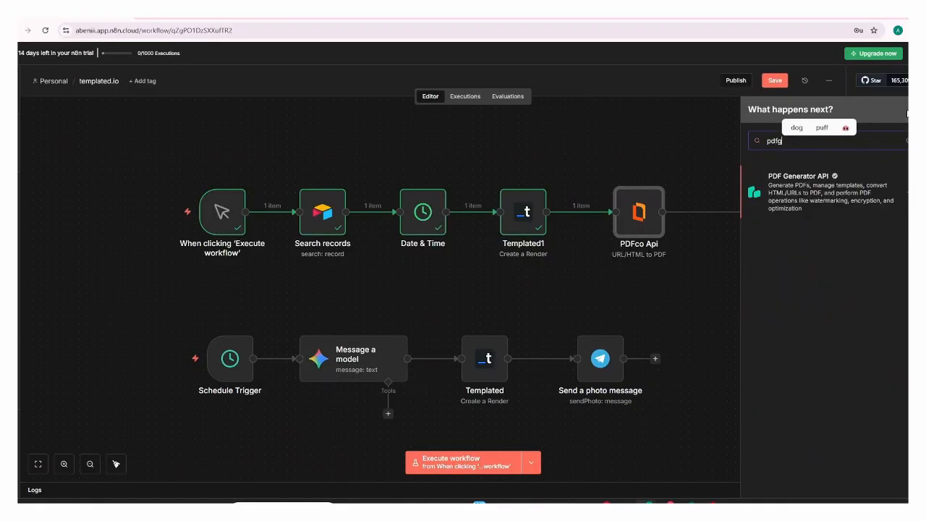
pyautogui.press('BackSpace')
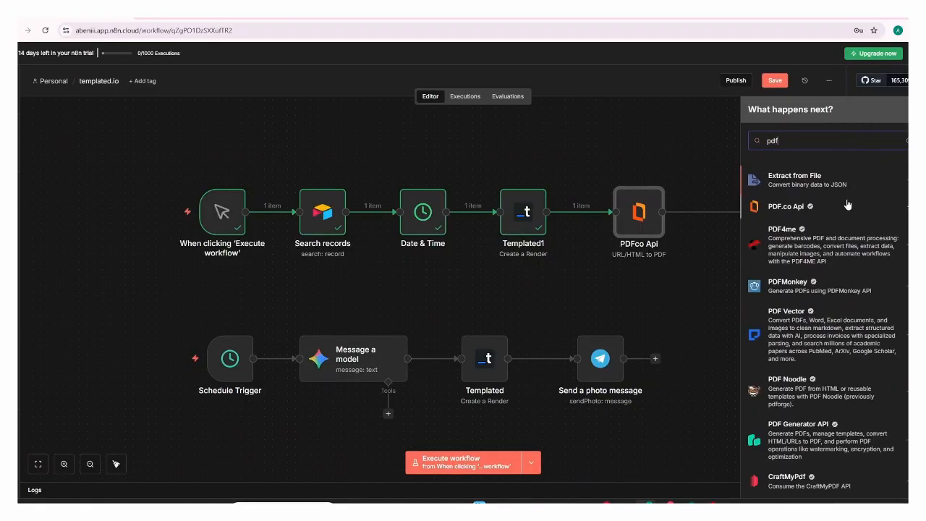
pyautogui.click(630, 228)
# Step: View the PDFco Api node's account credential, and switch to the PDF.co dashboard to see where its API key is kept
pyautogui.doubleClick(629, 228)
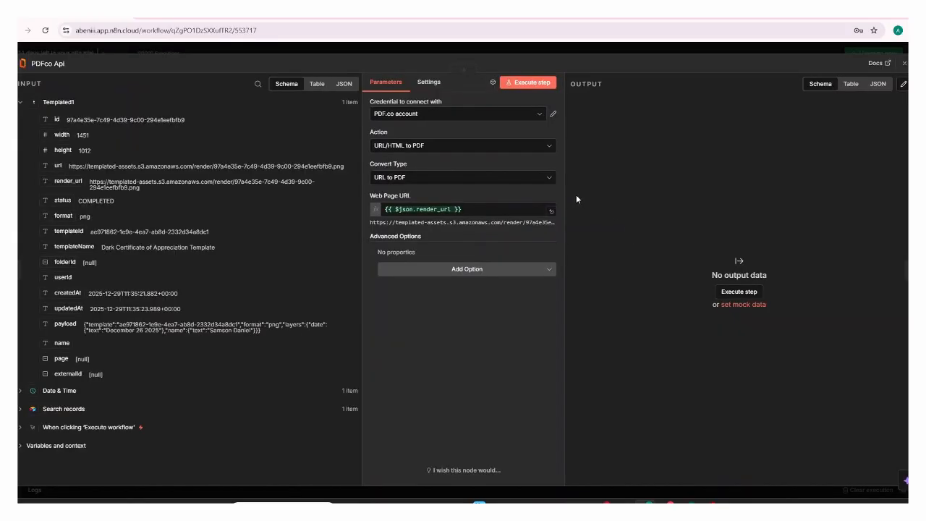
pyautogui.click(553, 115)
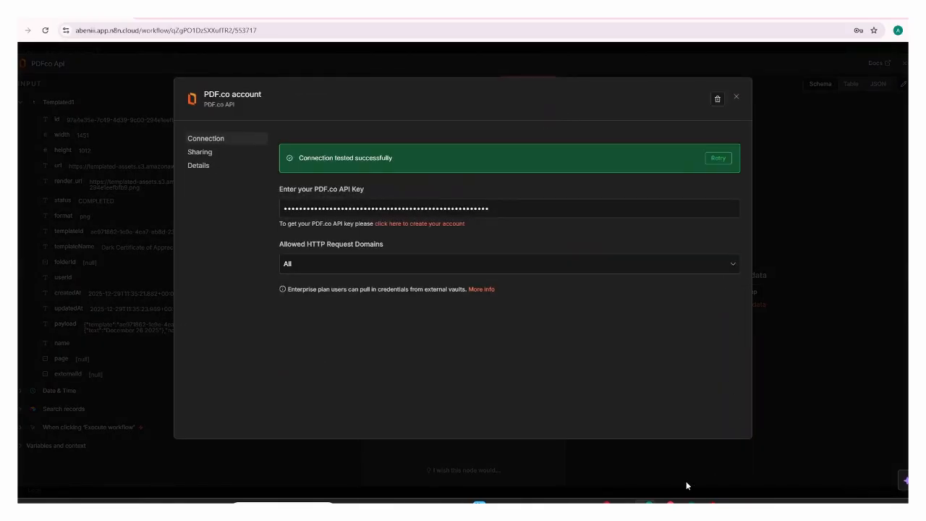
pyautogui.moveTo(665, 501)
pyautogui.click(666, 474)
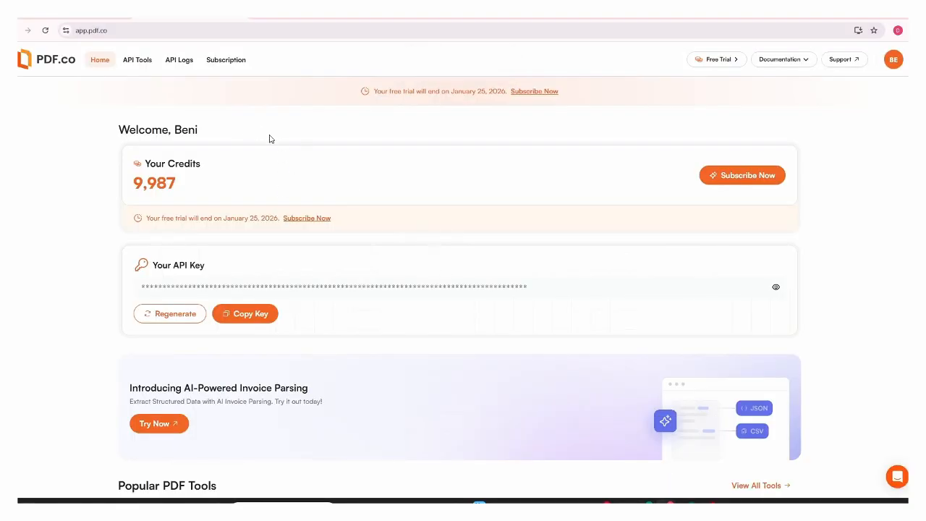
pyautogui.moveTo(268, 138); pyautogui.dragTo(581, 68)
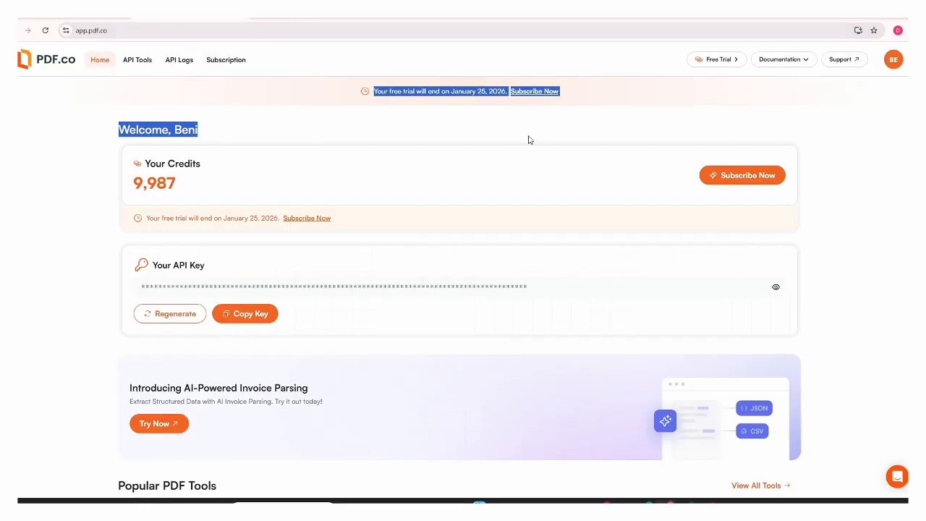
pyautogui.click(602, 133)
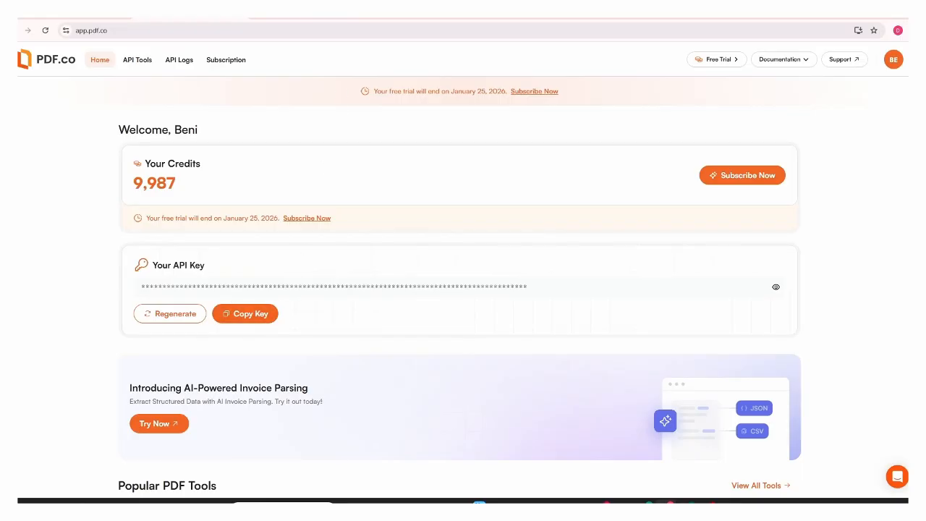
# Step: View PDF.co's monthly and annual subscription plans, return to n8n, and close the PDF.co account credential
pyautogui.click(345, 11)
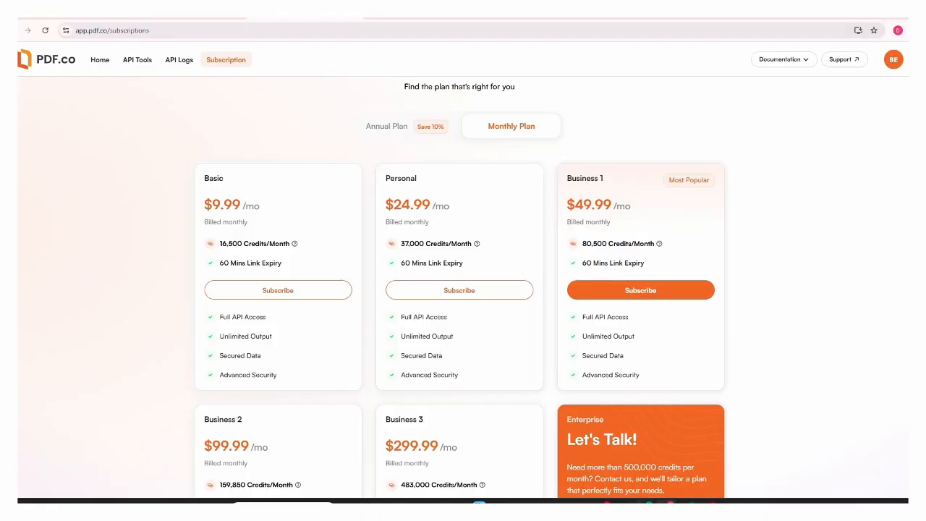
pyautogui.moveTo(647, 505)
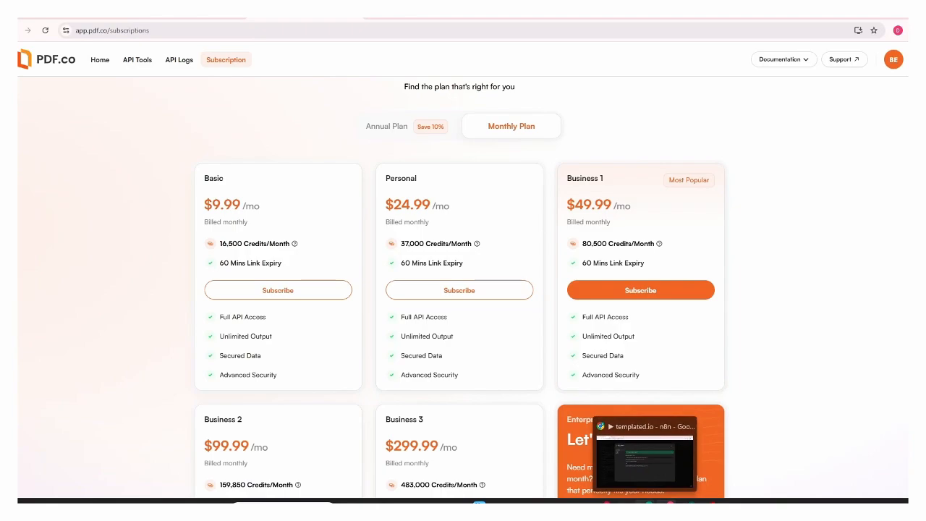
pyautogui.click(389, 127)
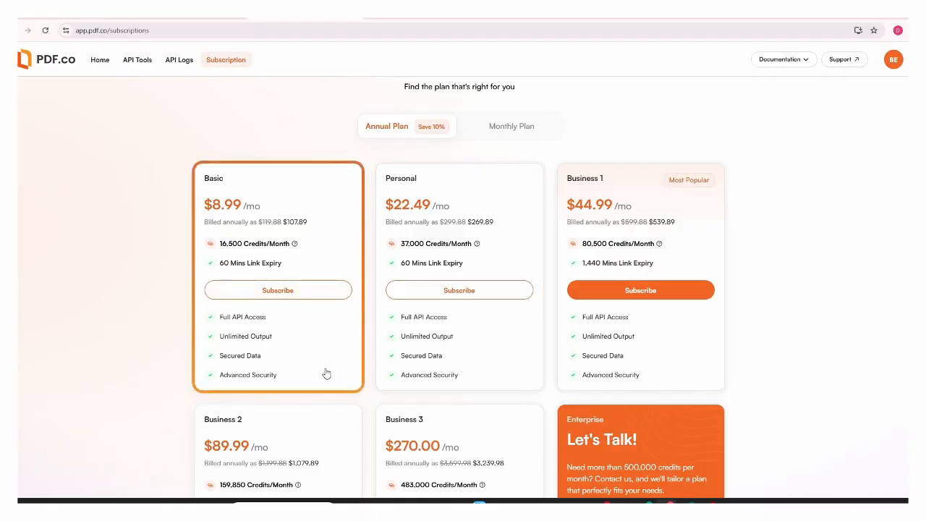
pyautogui.hotkey('alt', 'Tab')
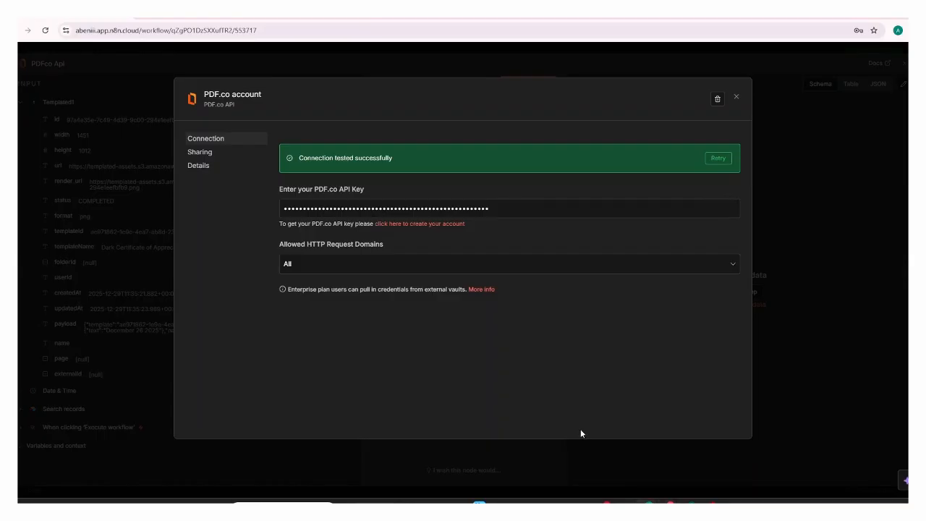
pyautogui.click(737, 99)
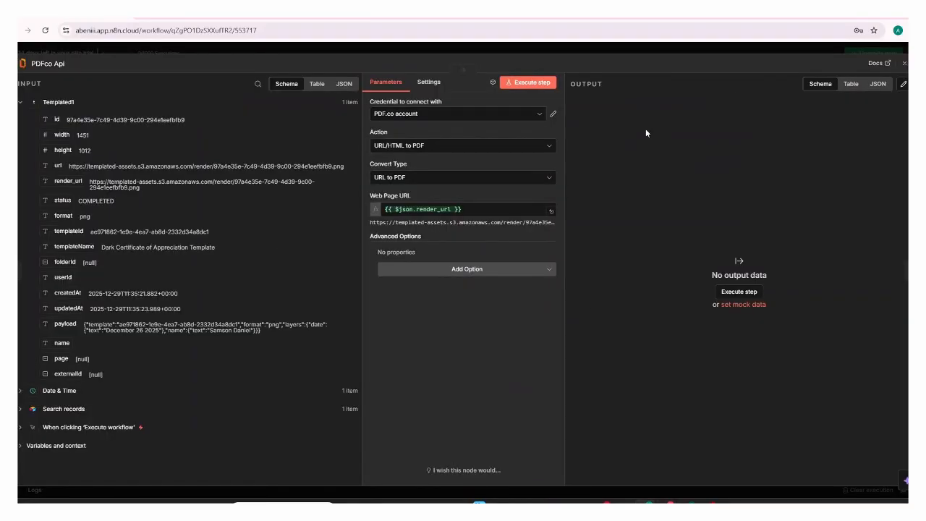
# Step: Look through the PDFco Api node's available actions and convert types, keeping URL/HTML to PDF and URL to PDF
pyautogui.click(451, 152)
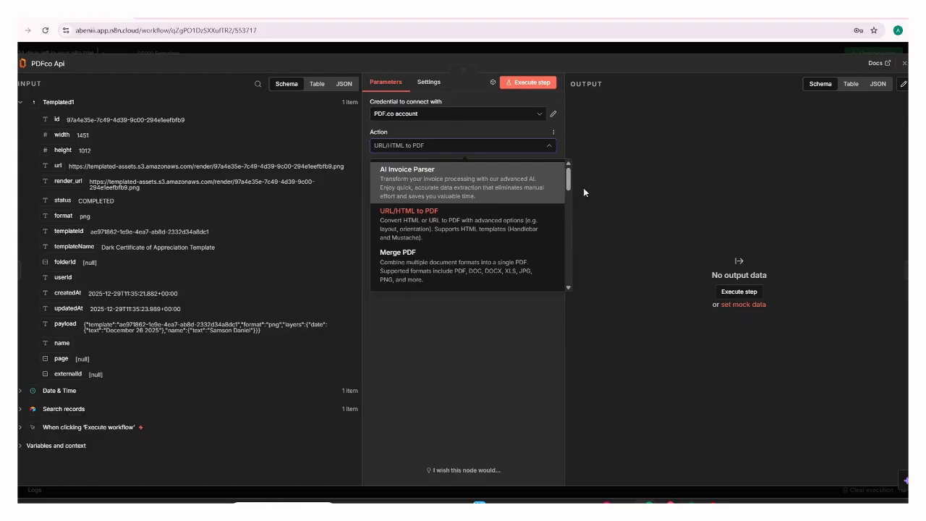
pyautogui.moveTo(568, 188); pyautogui.dragTo(569, 272)
pyautogui.click(707, 110)
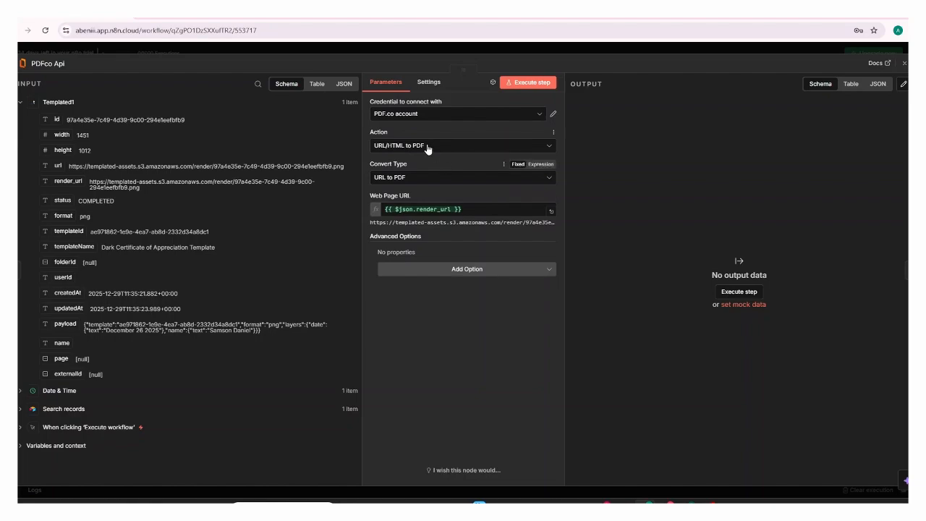
pyautogui.click(435, 182)
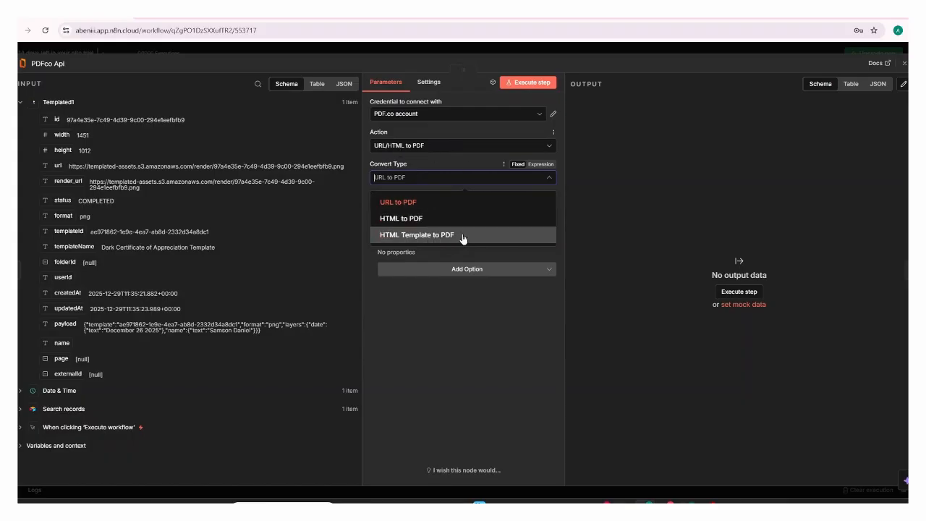
pyautogui.click(593, 202)
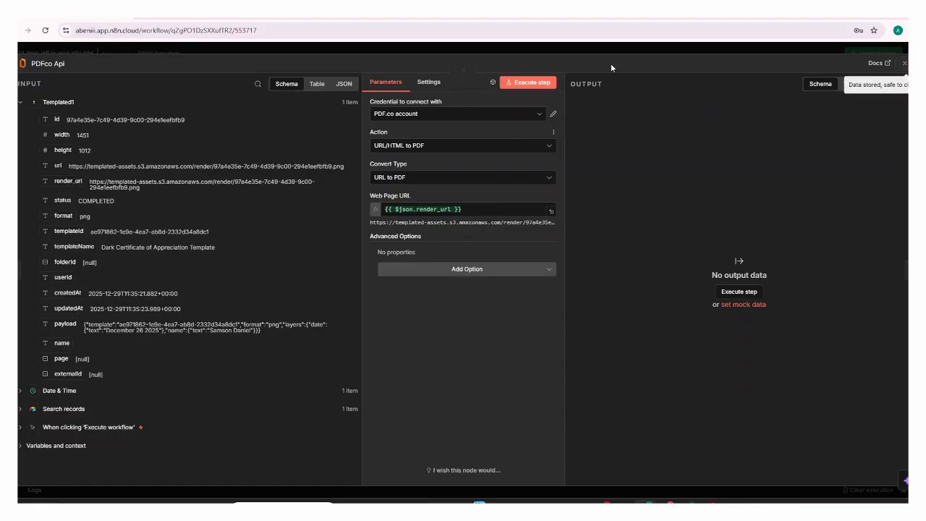
# Step: Execute the PDFco Api node to convert the rendered certificate to PDF, and request a stop of the execution from the canvas
pyautogui.click(531, 82)
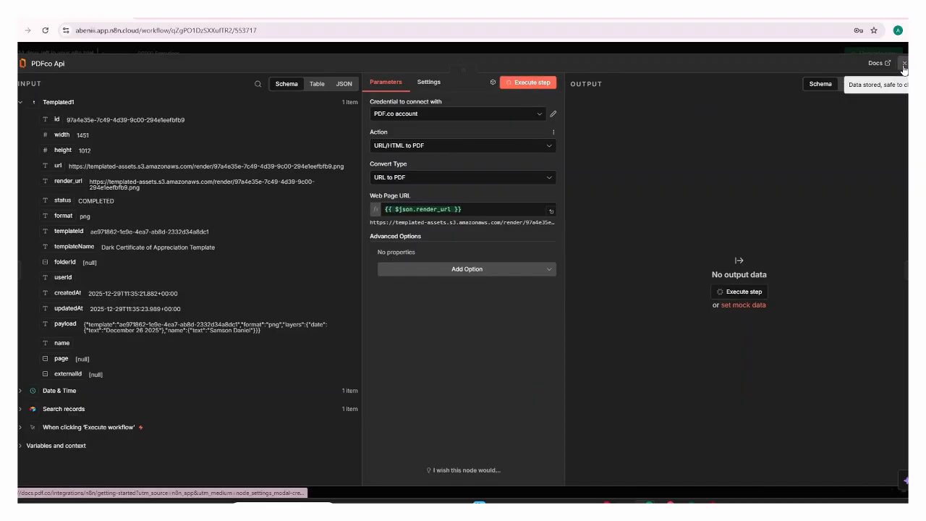
pyautogui.click(903, 64)
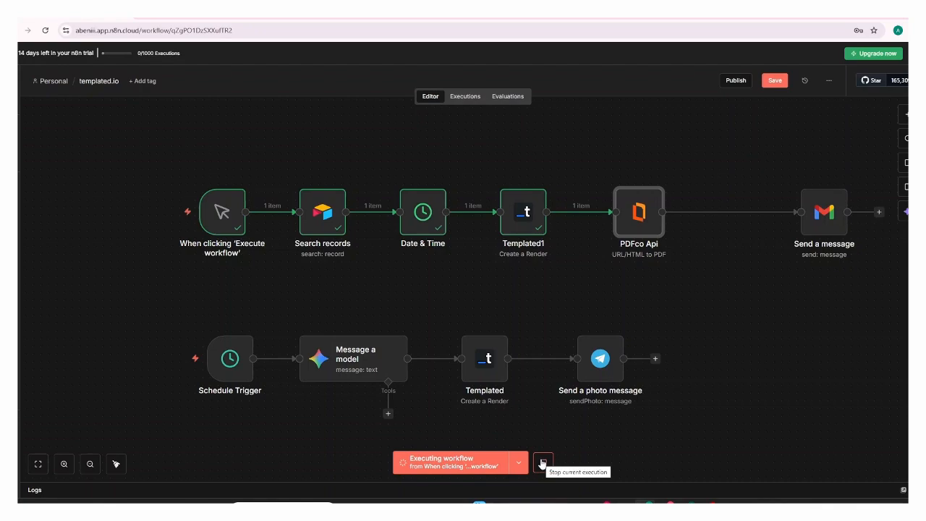
pyautogui.click(543, 463)
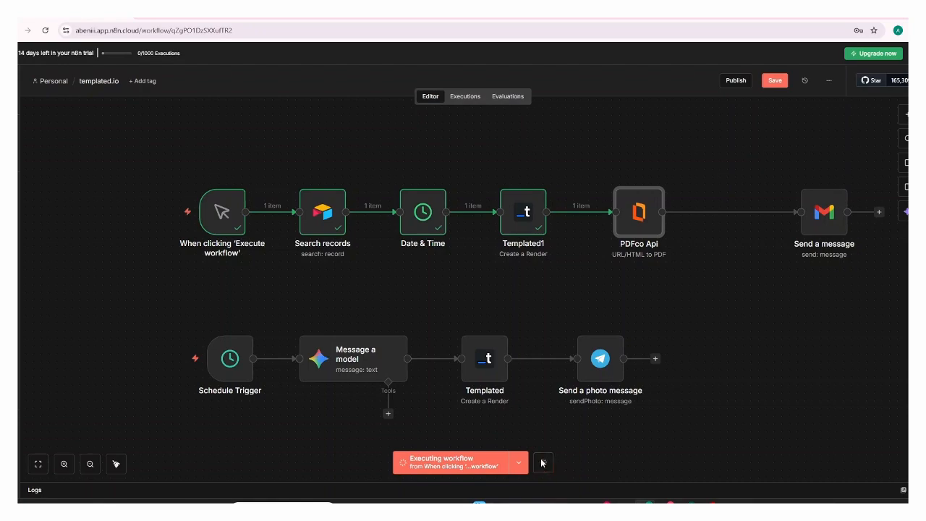
pyautogui.moveTo(649, 219)
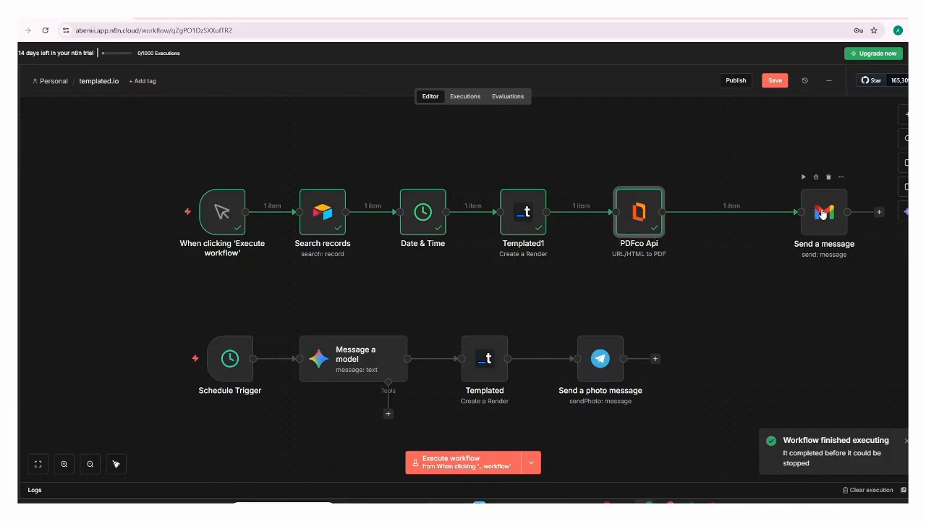
# Step: Move the Send a message node closer to PDFco Api, and review its Search records input and Email Type options
pyautogui.moveTo(824, 210); pyautogui.dragTo(785, 215)
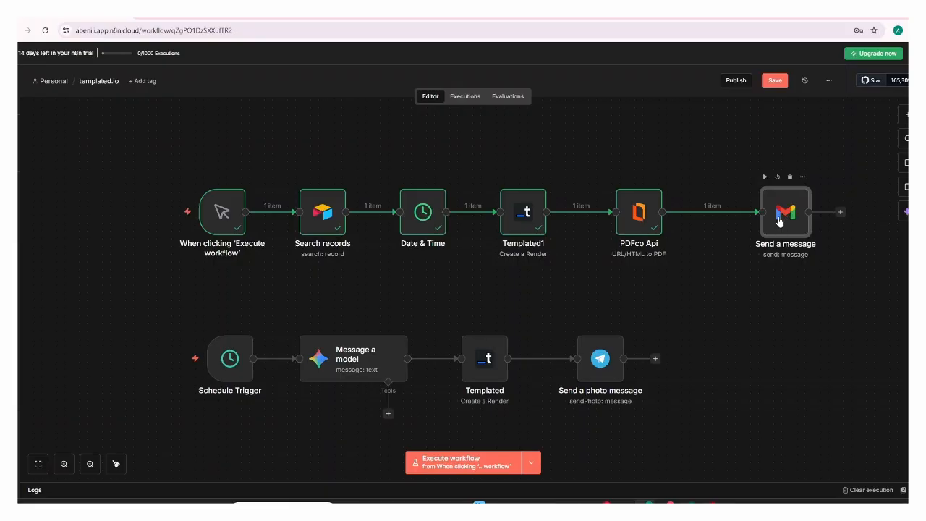
pyautogui.doubleClick(780, 221)
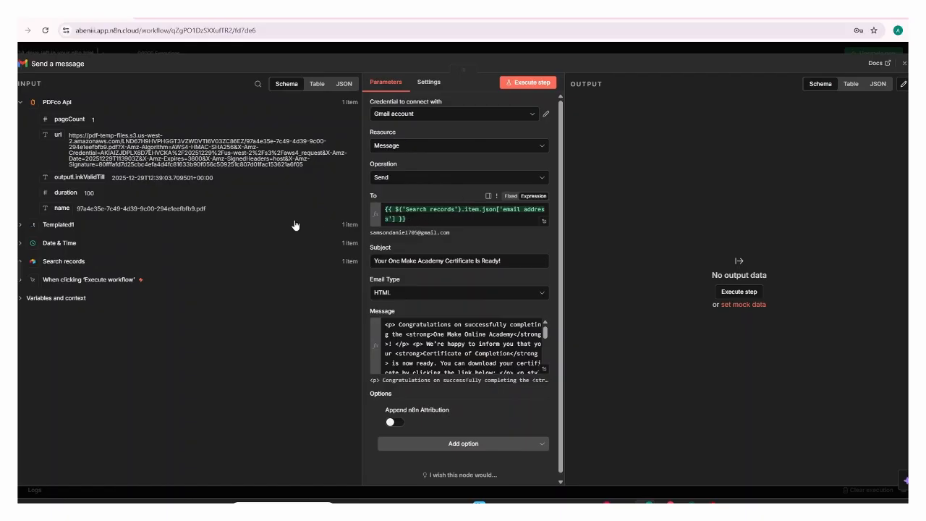
pyautogui.click(22, 265)
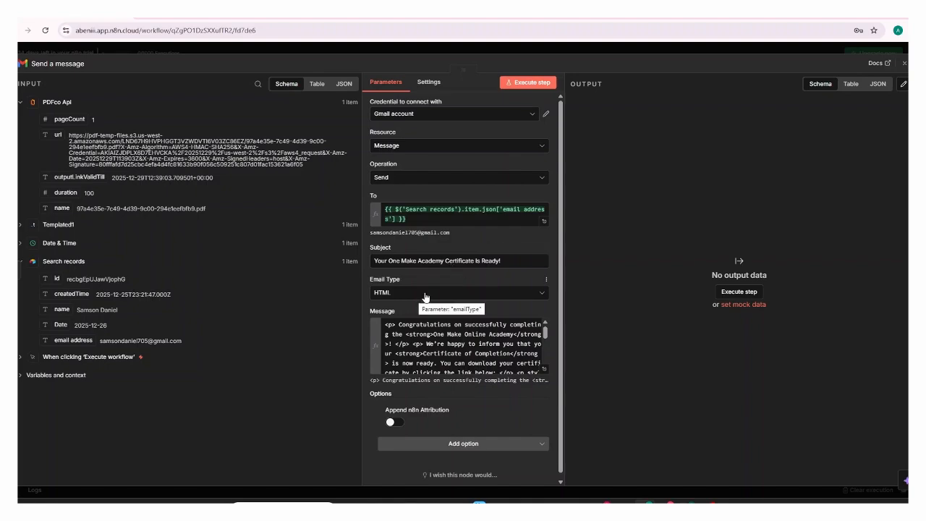
pyautogui.click(414, 297)
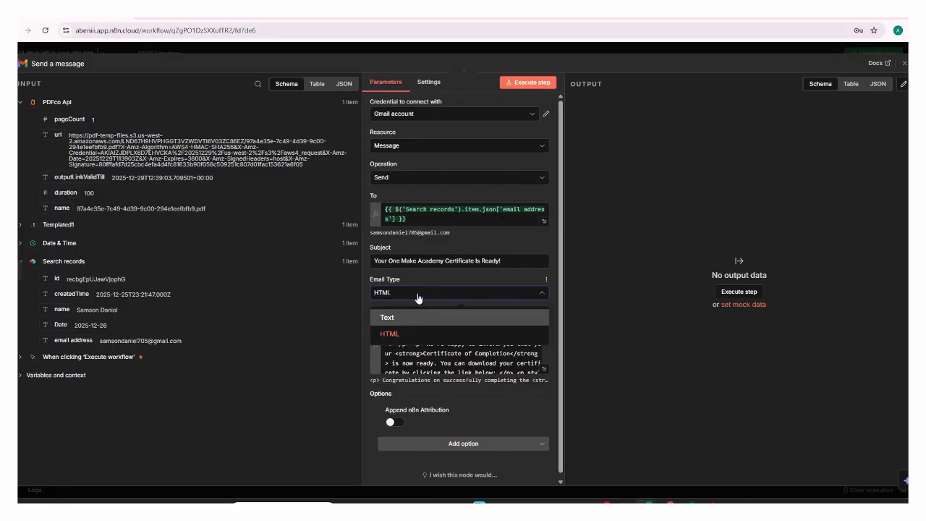
pyautogui.click(415, 298)
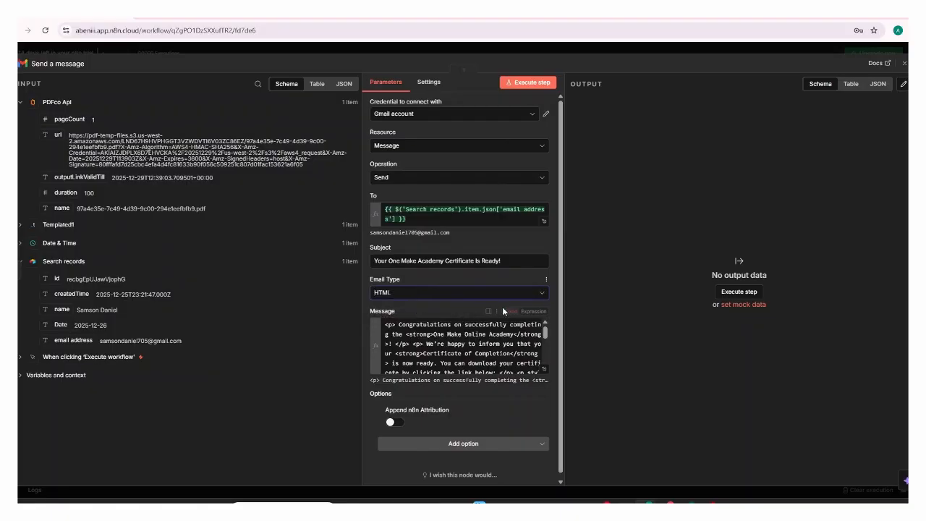
# Step: View the email's Message expression in full with its result rendered as Markdown and HTML, and return to the node settings
pyautogui.click(545, 367)
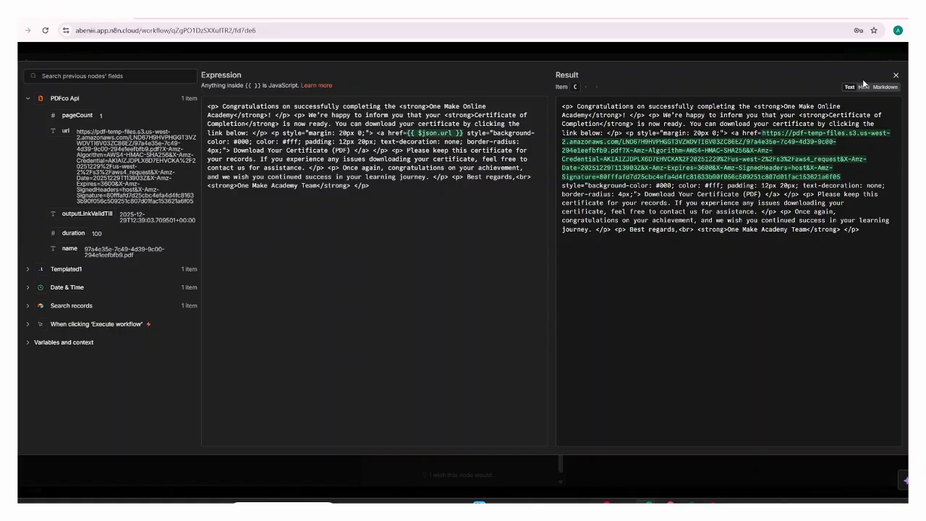
pyautogui.click(885, 86)
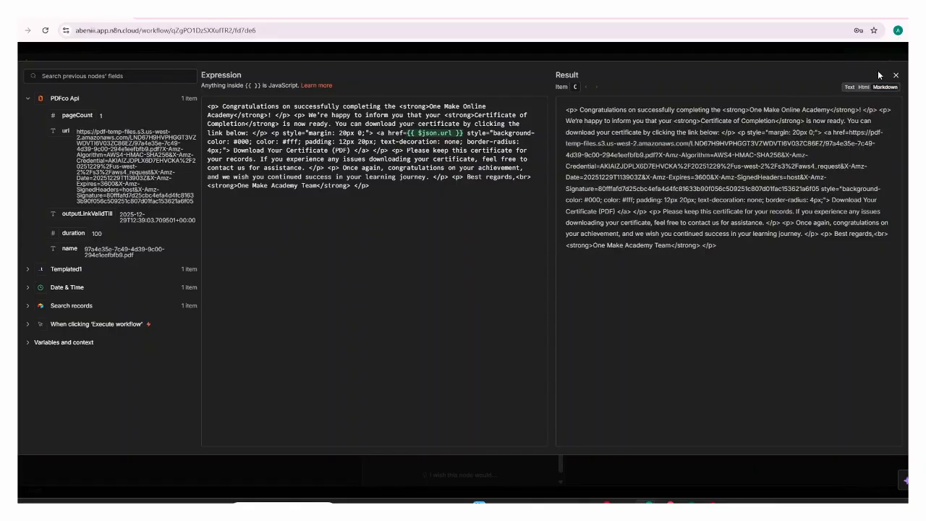
pyautogui.click(864, 87)
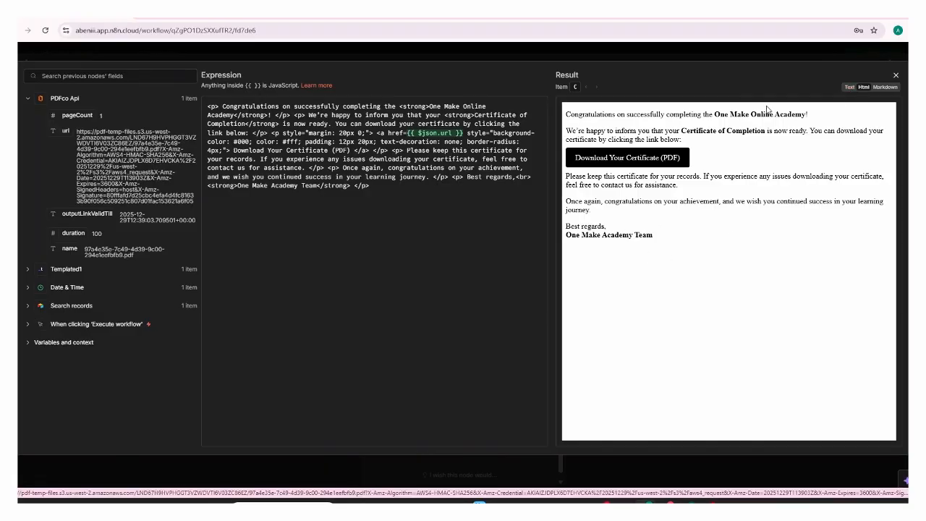
pyautogui.click(896, 74)
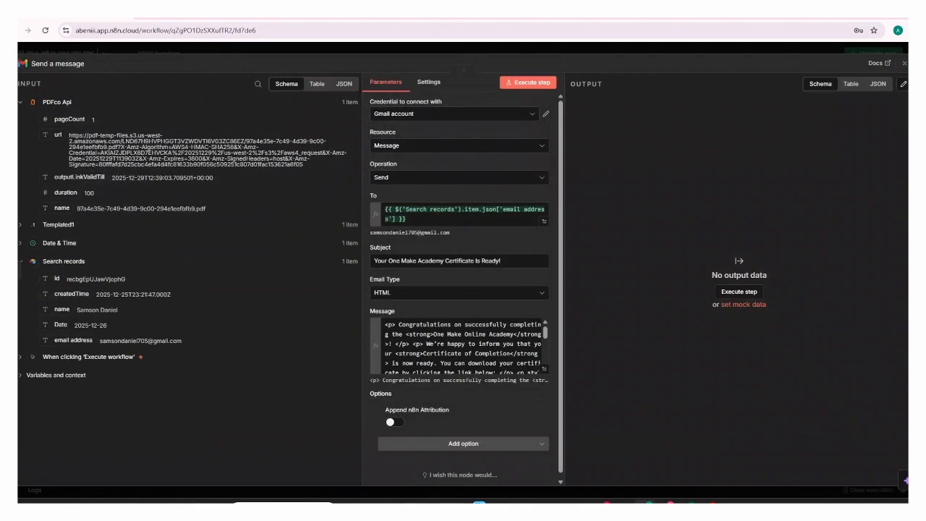
# Step: Execute the Send a message node to email the certificate link, and request a stop of the execution from the canvas
pyautogui.click(536, 82)
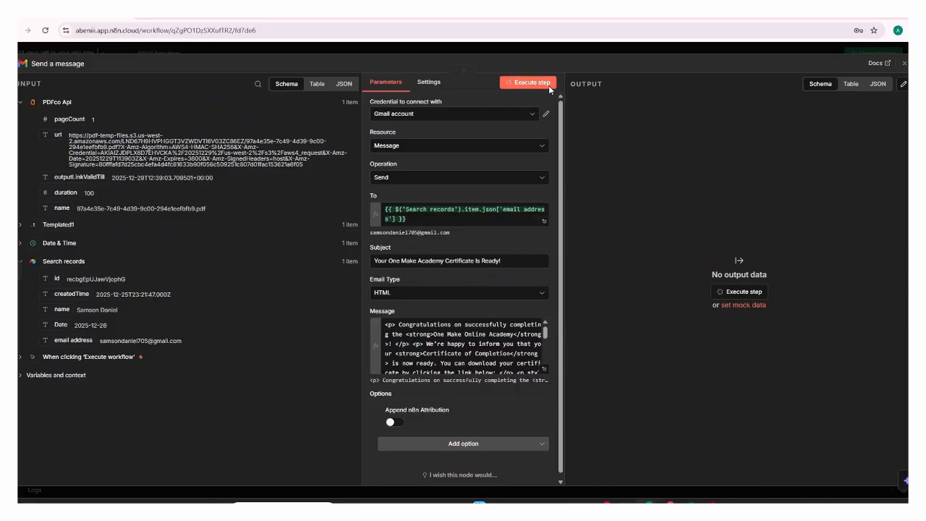
pyautogui.click(904, 63)
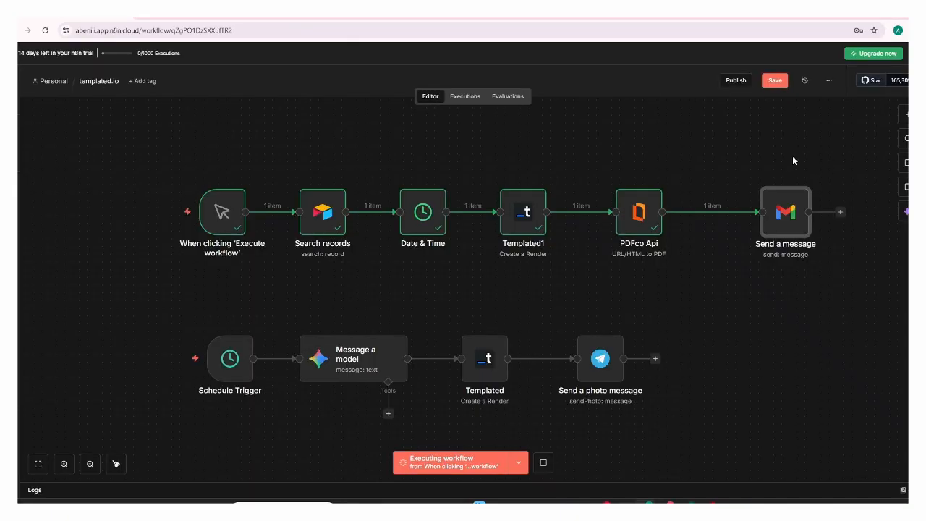
pyautogui.click(544, 463)
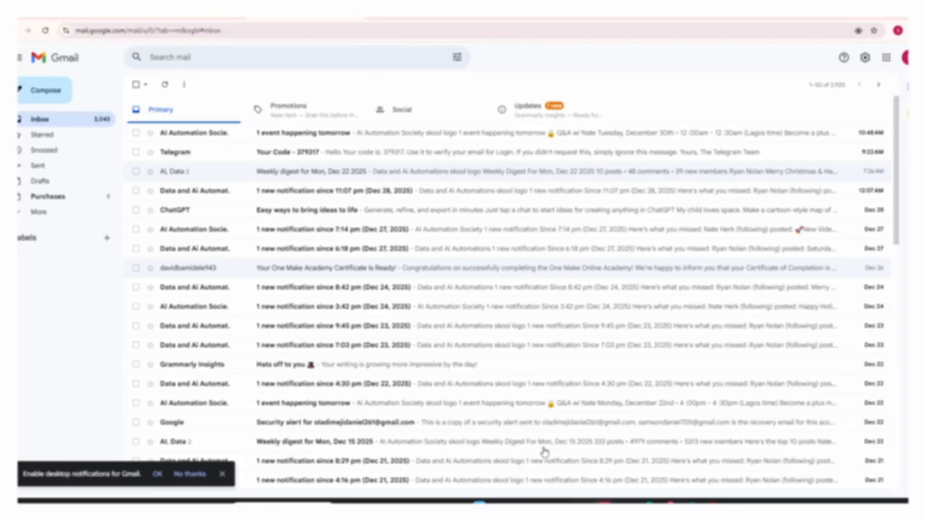
# Step: Switch to the recipient's Gmail, refresh the inbox, and open the new "Your One Make Academy Certificate Is Ready!" email and its PDF download link
pyautogui.click(646, 502)
pyautogui.click(166, 86)
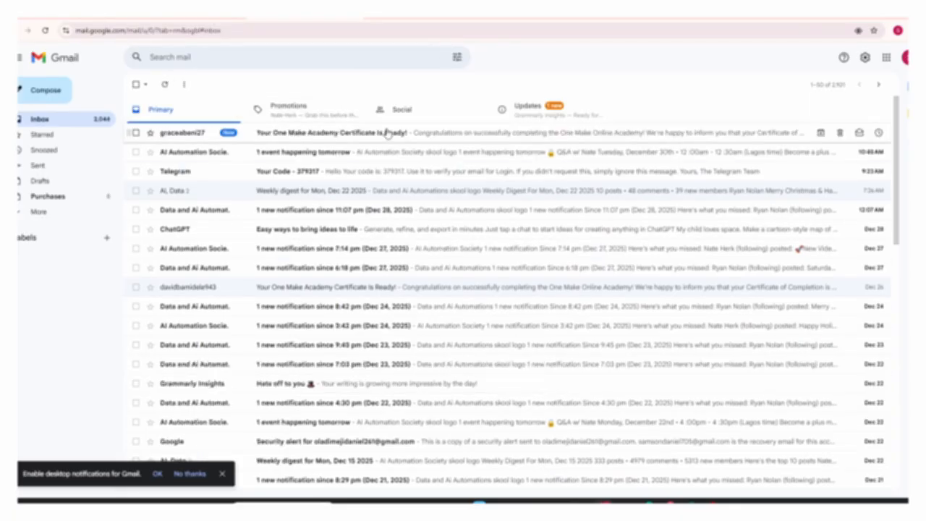
pyautogui.click(384, 129)
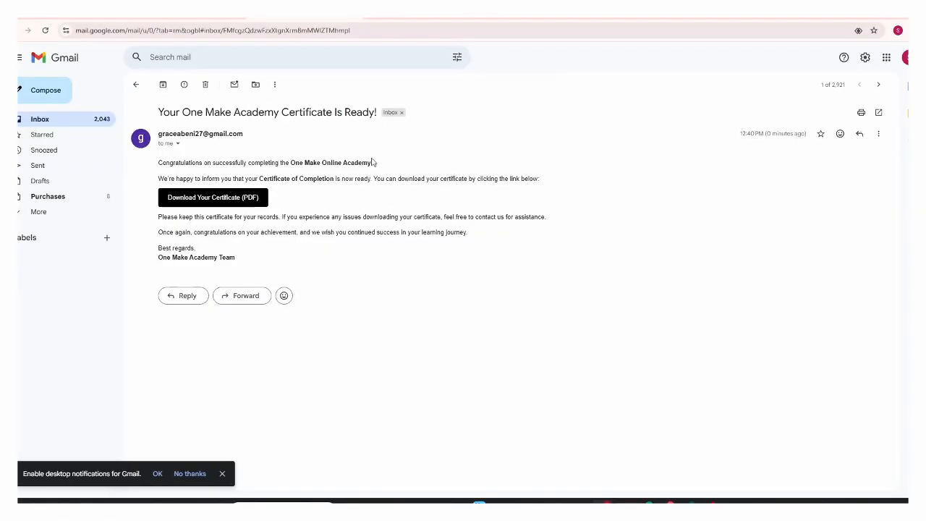
pyautogui.click(232, 205)
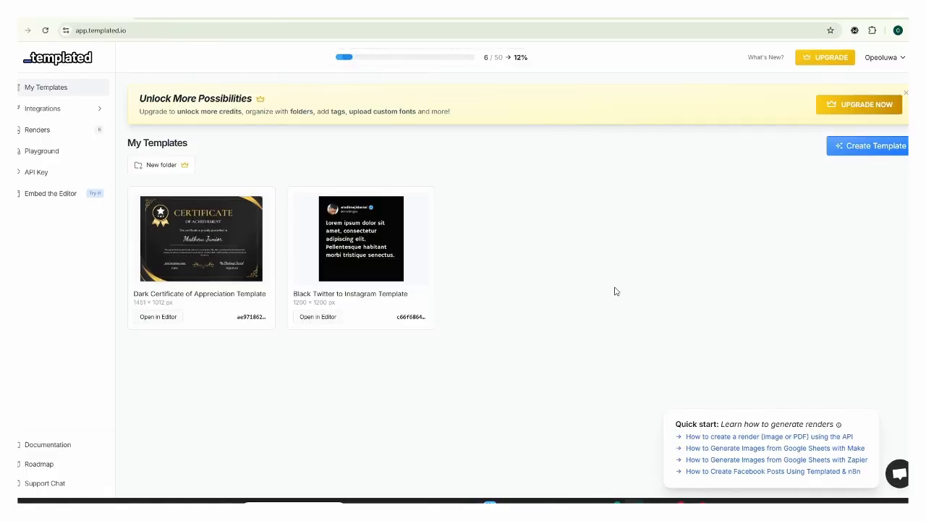
# Step: In Templated, open the Black Twitter to Instagram Template in the editor and inspect its name, handle, verified badge and photo layers
pyautogui.click(378, 251)
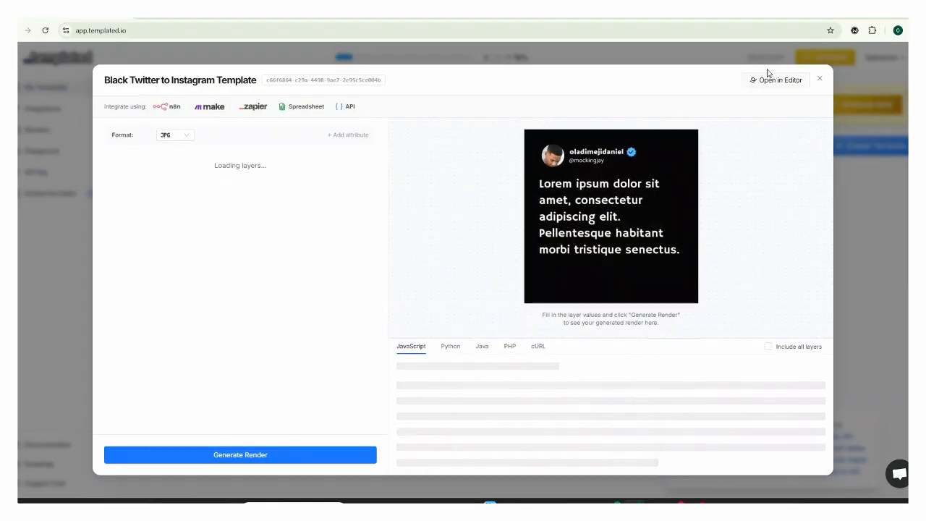
pyautogui.click(783, 82)
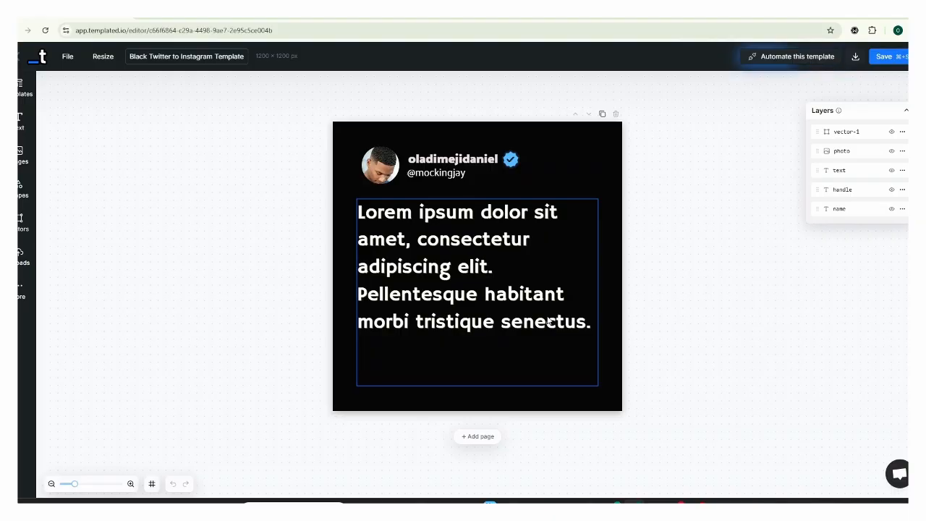
pyautogui.click(444, 161)
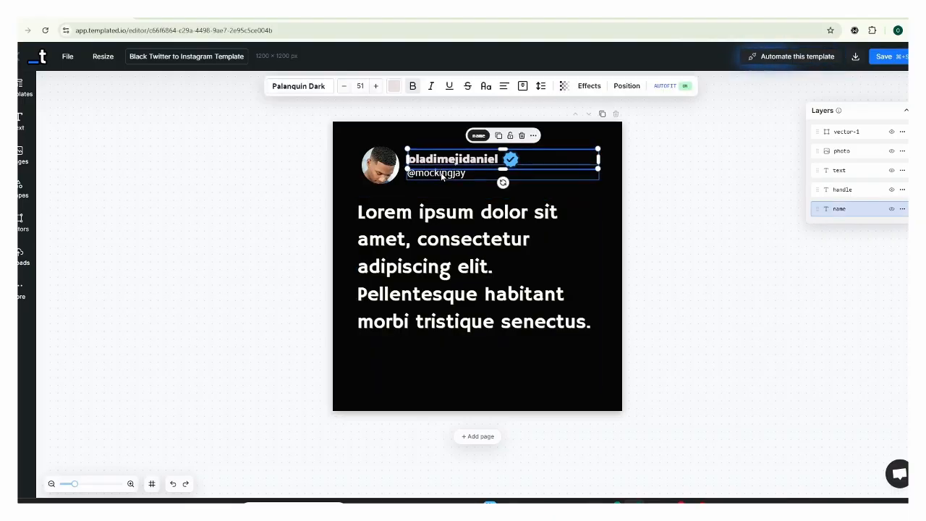
pyautogui.doubleClick(440, 172)
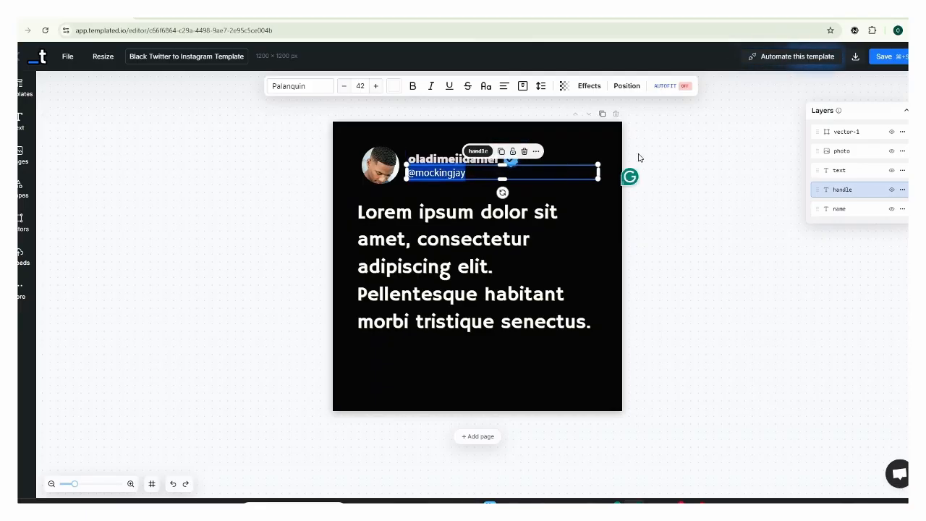
pyautogui.click(639, 158)
pyautogui.click(514, 163)
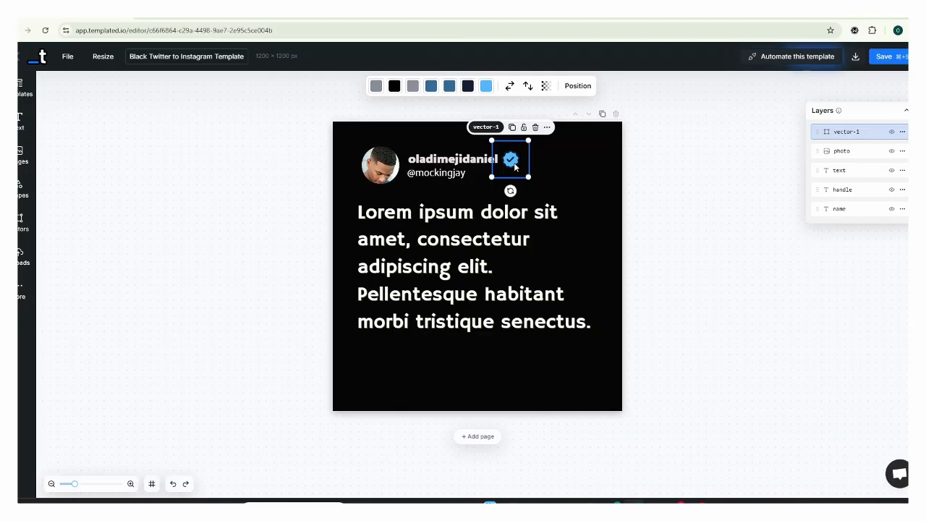
pyautogui.click(387, 173)
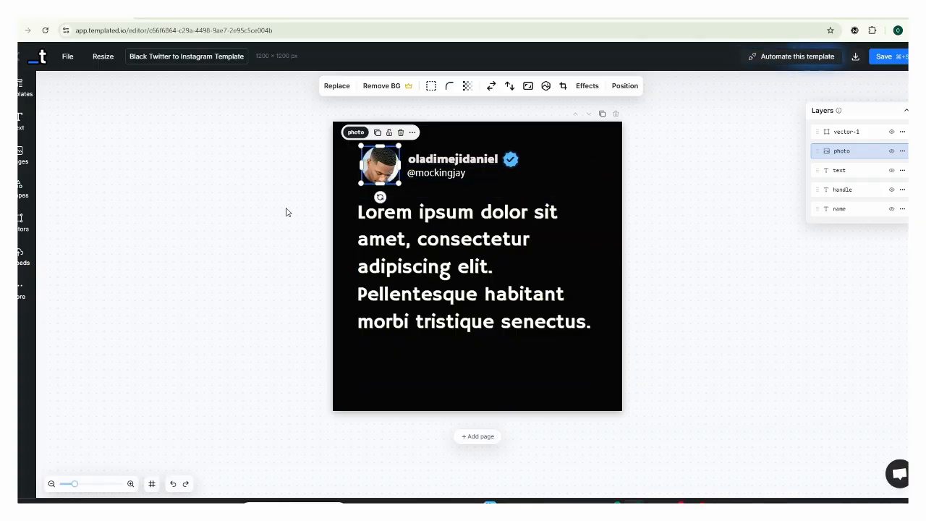
# Step: View the image placeholders, and browse the gallery images offered for replacing the template's profile photo
pyautogui.click(21, 167)
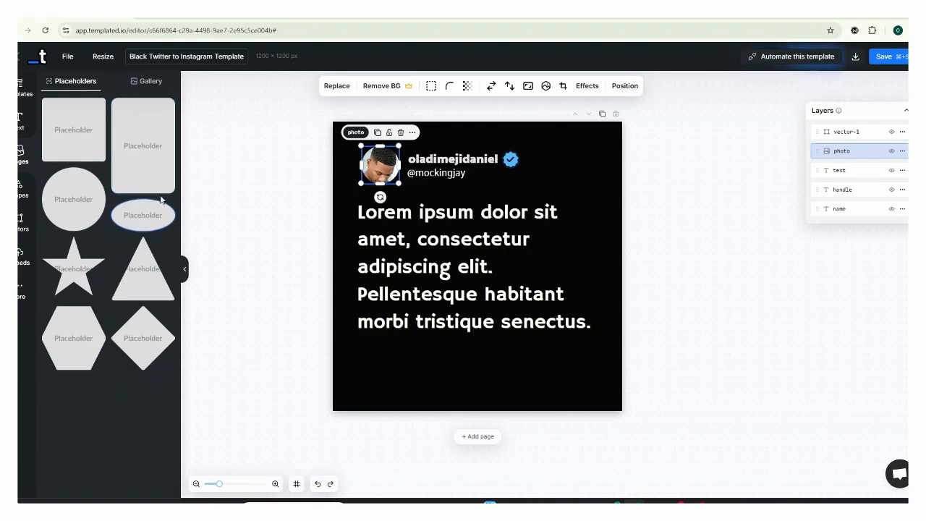
pyautogui.click(267, 180)
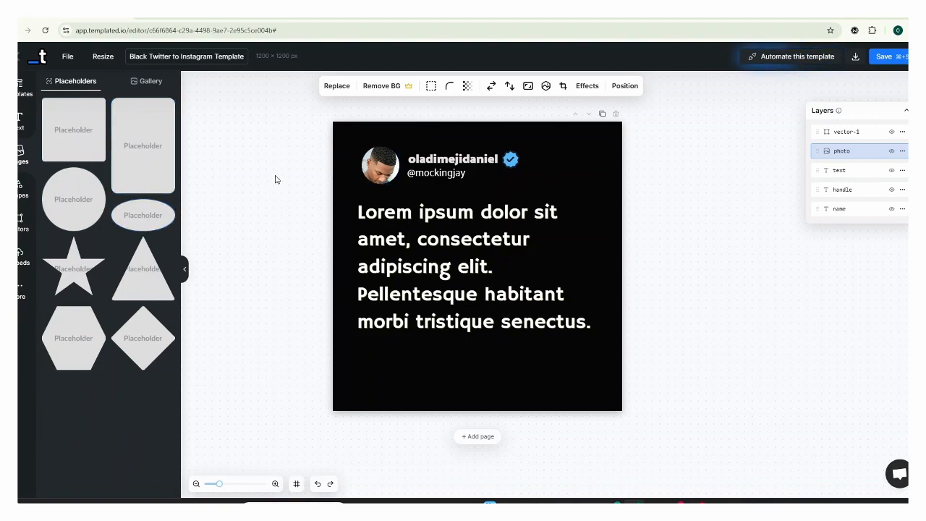
pyautogui.click(395, 168)
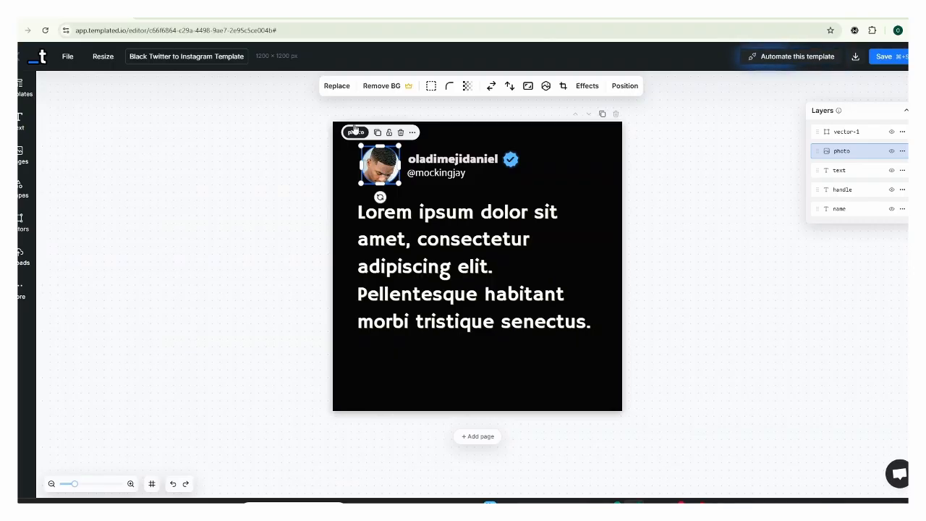
pyautogui.click(336, 86)
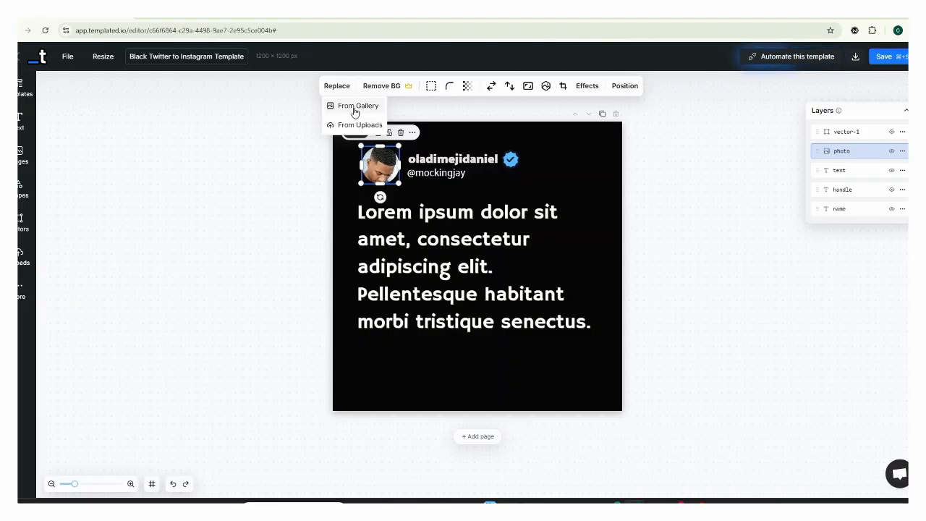
pyautogui.click(355, 110)
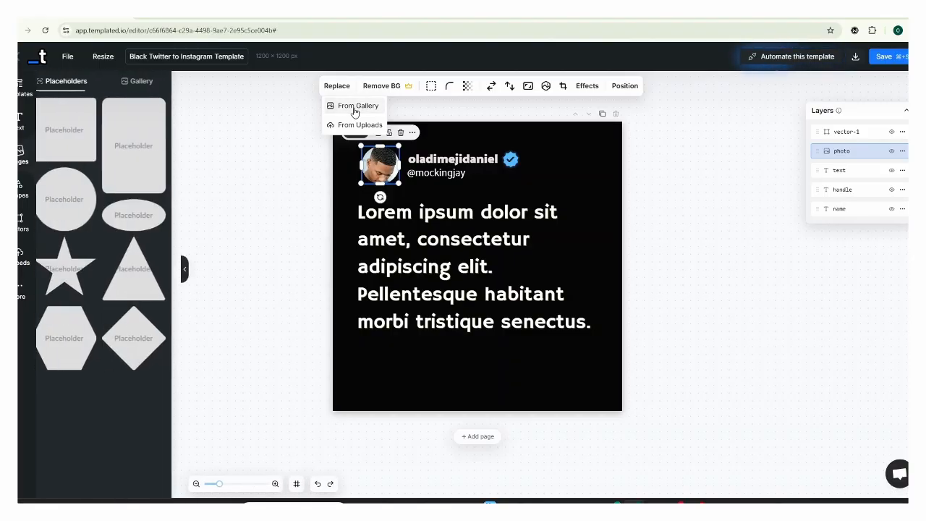
pyautogui.click(150, 81)
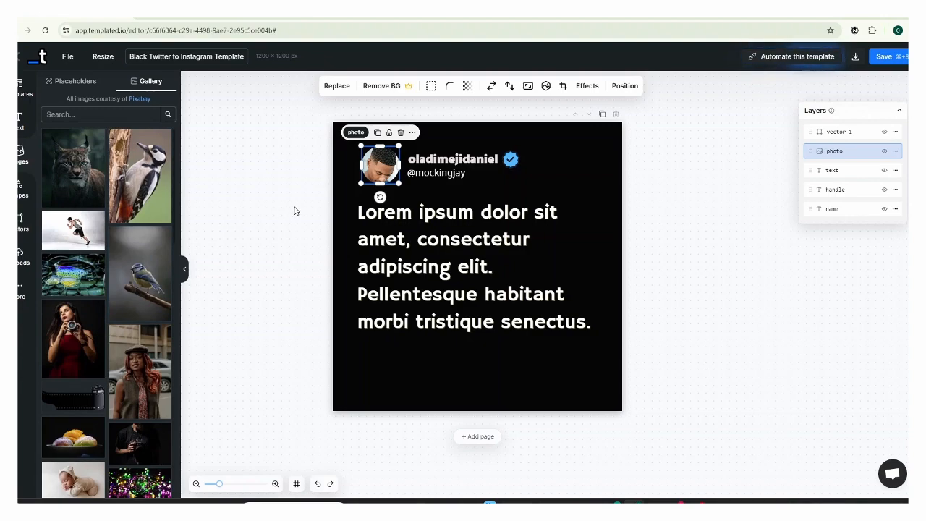
# Step: View the placeholder shapes, the uploaded images and the vector library available for the template's photo and badge
pyautogui.click(78, 82)
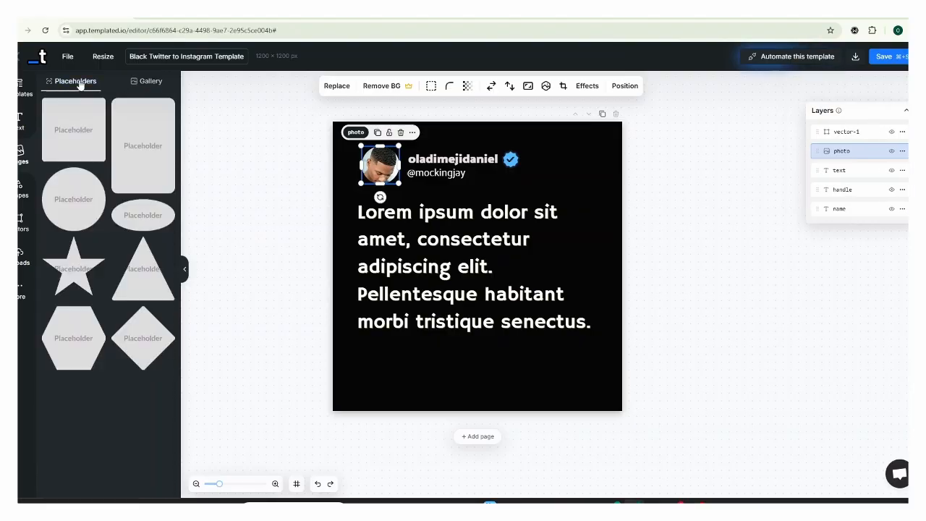
pyautogui.click(20, 257)
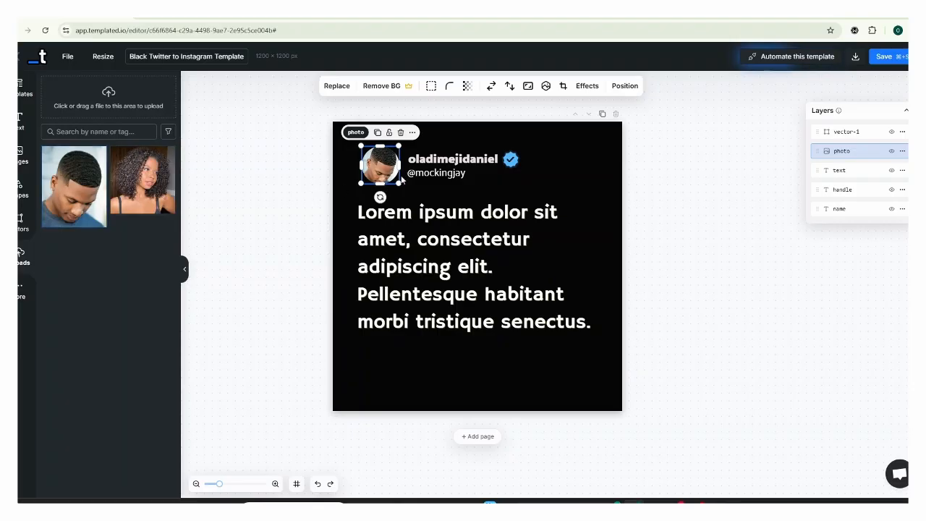
pyautogui.click(297, 273)
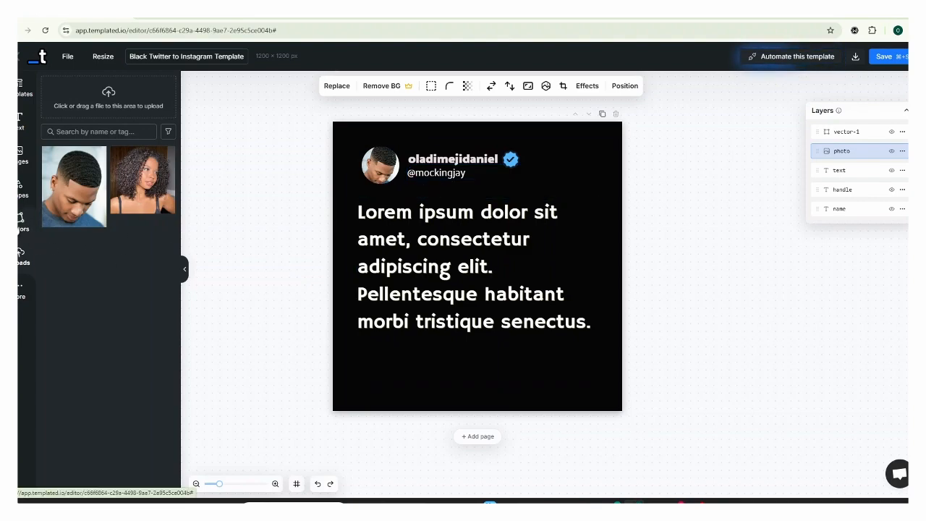
pyautogui.click(21, 226)
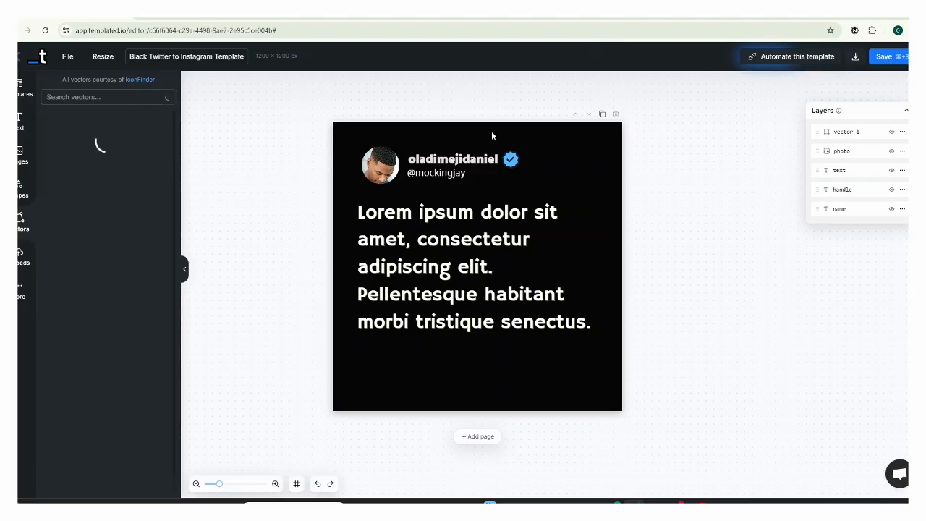
# Step: Nudge the Lorem ipsum text layer slightly up and to the left on the black canvas, and select it again
pyautogui.moveTo(492, 299)
pyautogui.mouseDown()
pyautogui.moveTo(476, 290)
pyautogui.moveTo(507, 288)
pyautogui.mouseUp()
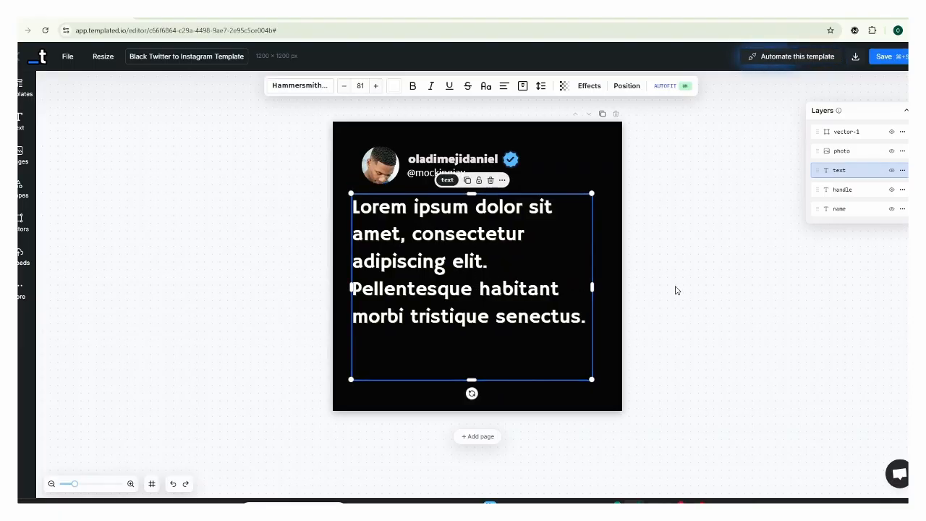
pyautogui.moveTo(492, 254); pyautogui.dragTo(496, 260)
pyautogui.click(710, 266)
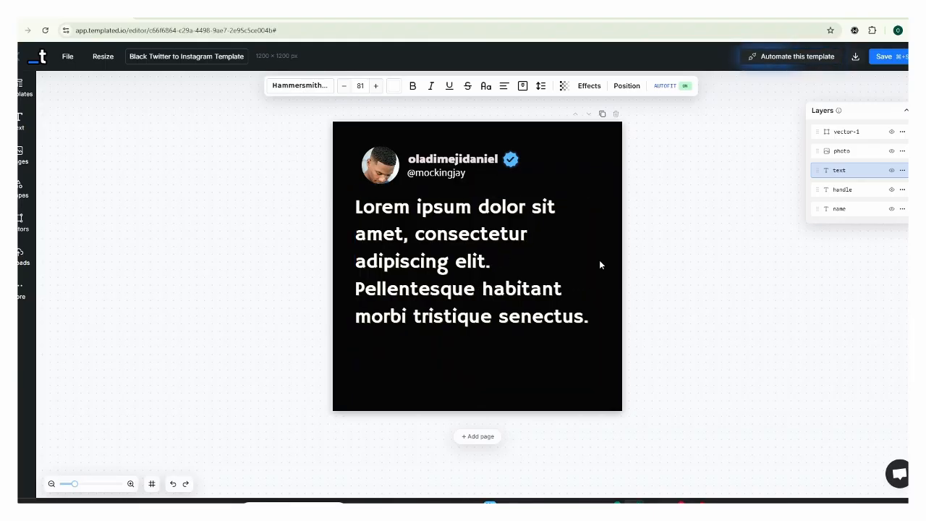
pyautogui.click(508, 268)
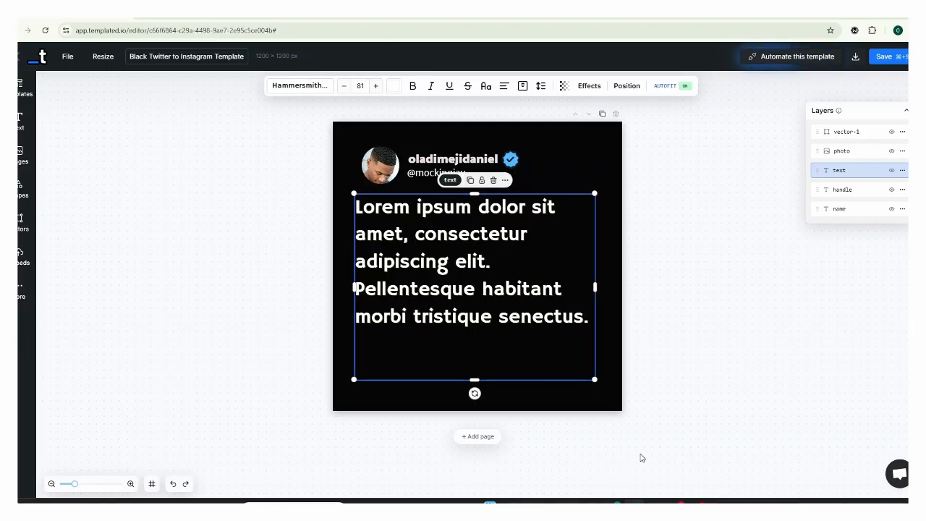
# Step: Switch to the n8n workflow and review the Schedule Trigger's interval, hour and minute rules
pyautogui.click(617, 503)
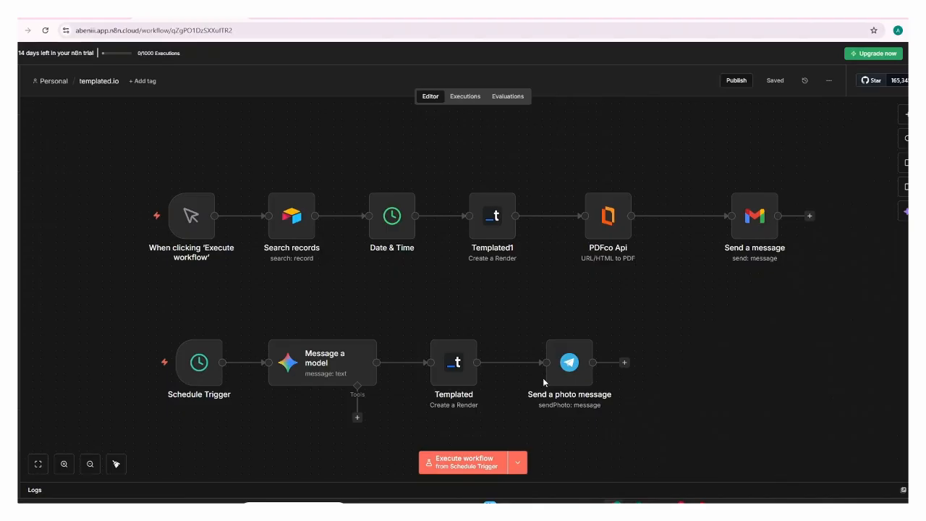
pyautogui.doubleClick(200, 371)
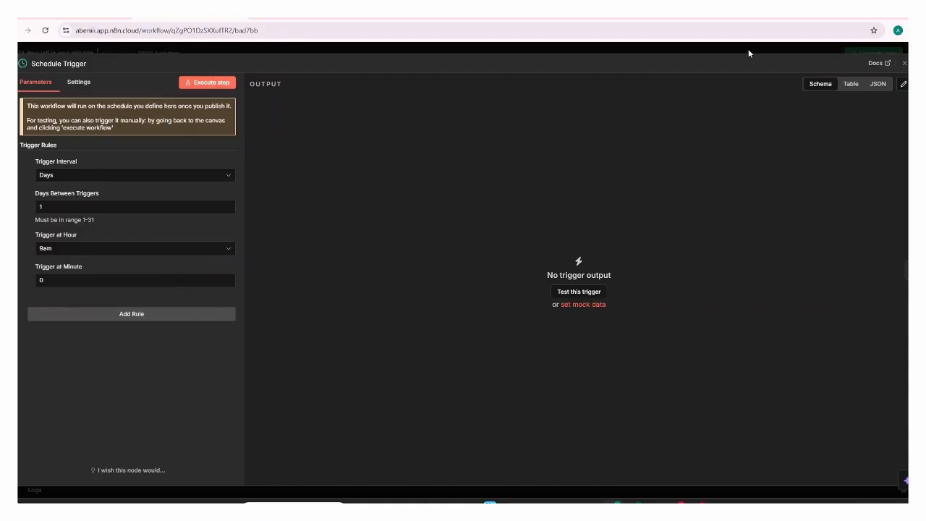
pyautogui.click(904, 63)
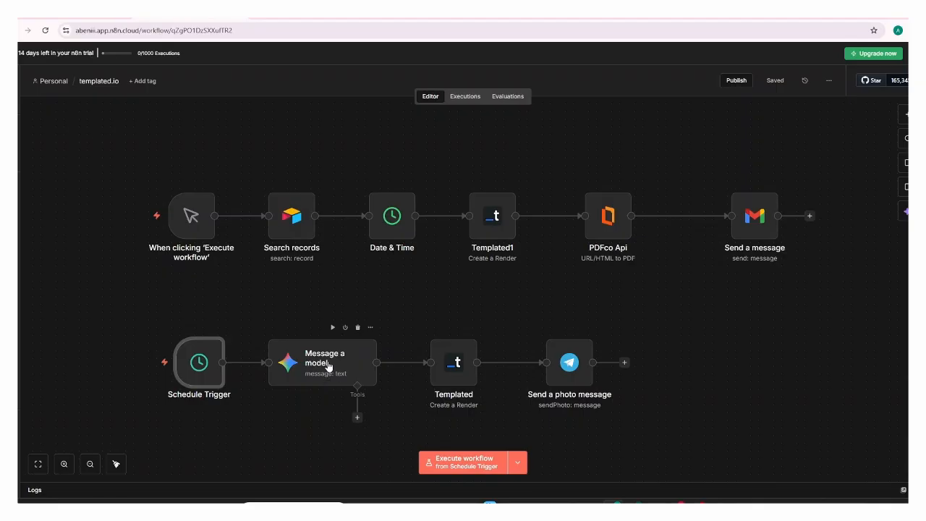
# Step: Open the Message a model node and inspect its Google Gemini API credential, briefly looking up Google AI Studio in a new browser tab
pyautogui.click(335, 363)
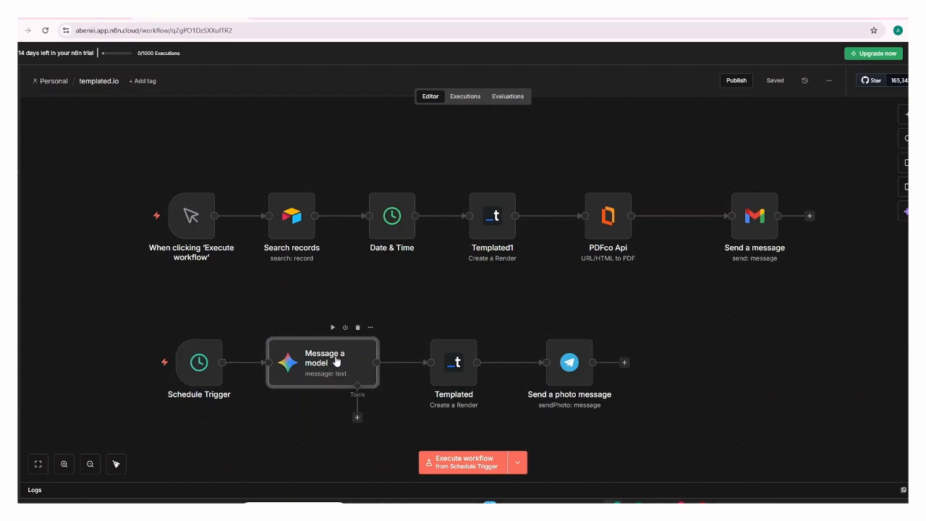
pyautogui.doubleClick(335, 363)
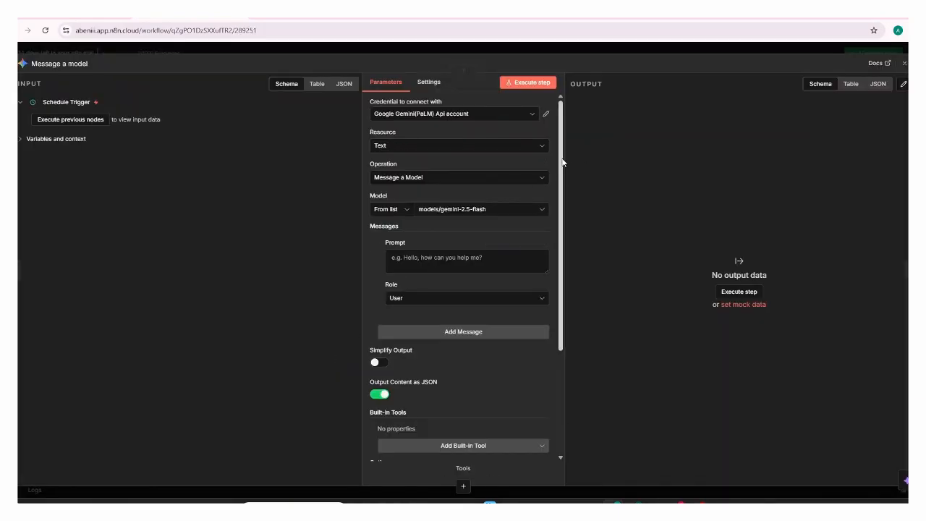
pyautogui.click(546, 115)
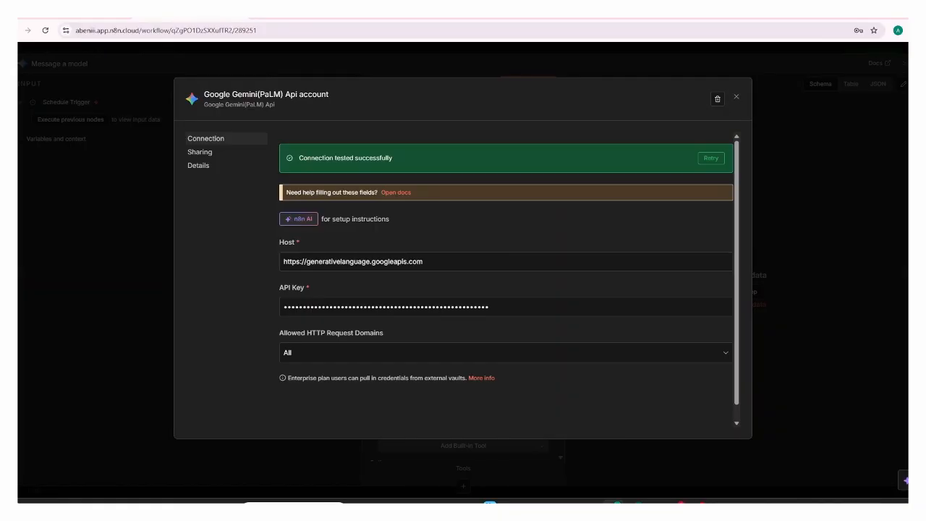
pyautogui.hotkey('ctrl', 't')
pyautogui.write('google AI Studio')
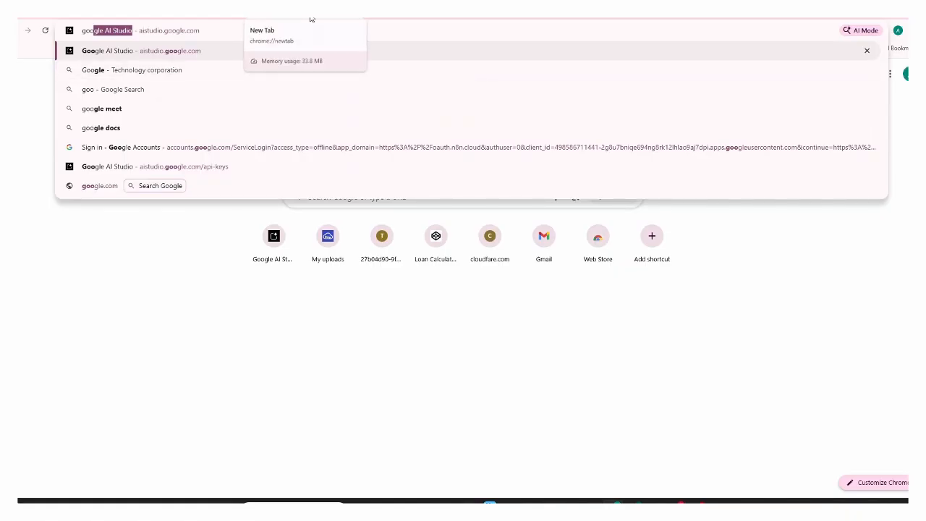
pyautogui.click(190, 19)
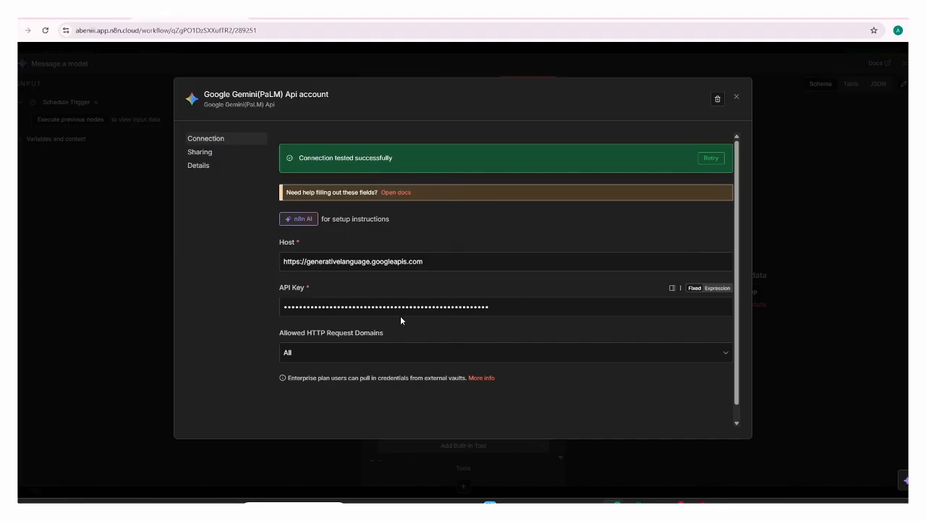
pyautogui.click(736, 96)
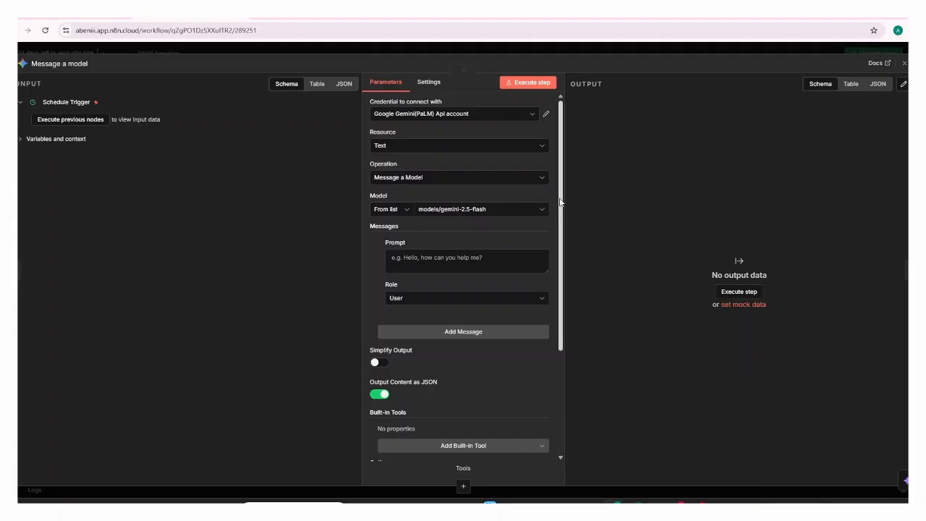
# Step: Check the available Gemini models and delete the empty prompt message from the Message a model node
pyautogui.click(496, 215)
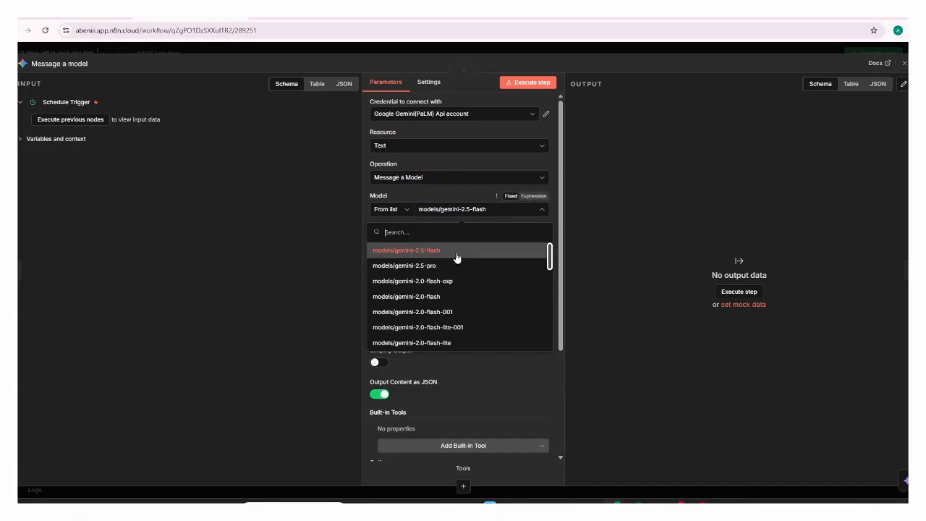
pyautogui.click(633, 234)
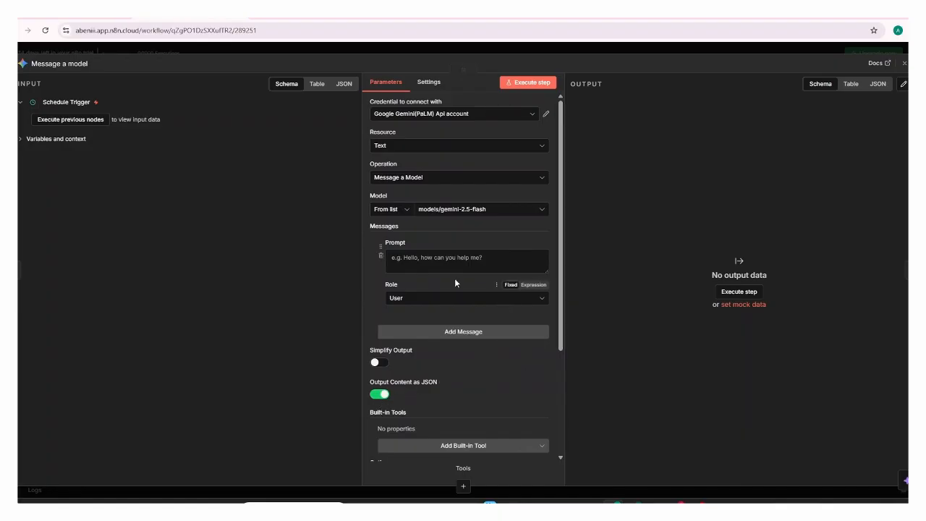
pyautogui.click(380, 256)
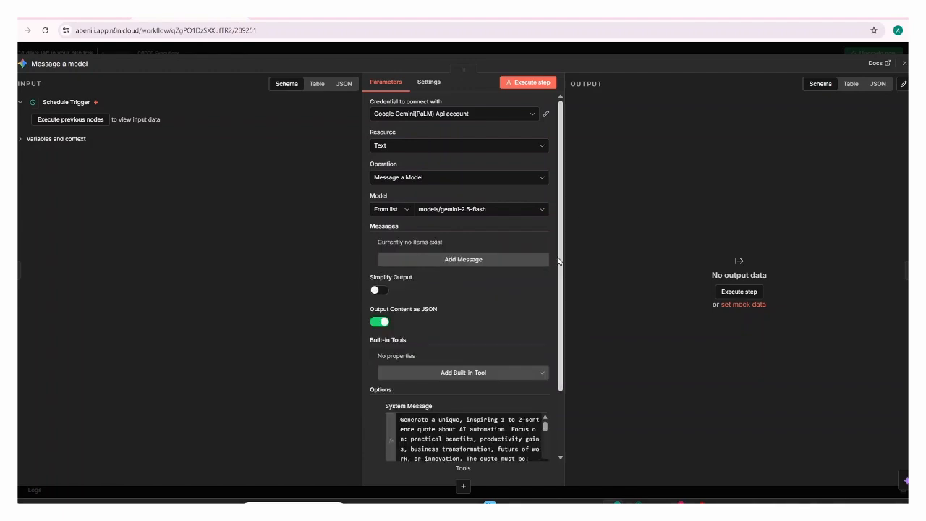
# Step: Read the full system message for the AI automation quote, execute the Message a model node, and return to the canvas
pyautogui.scroll(-2, 566, 341)
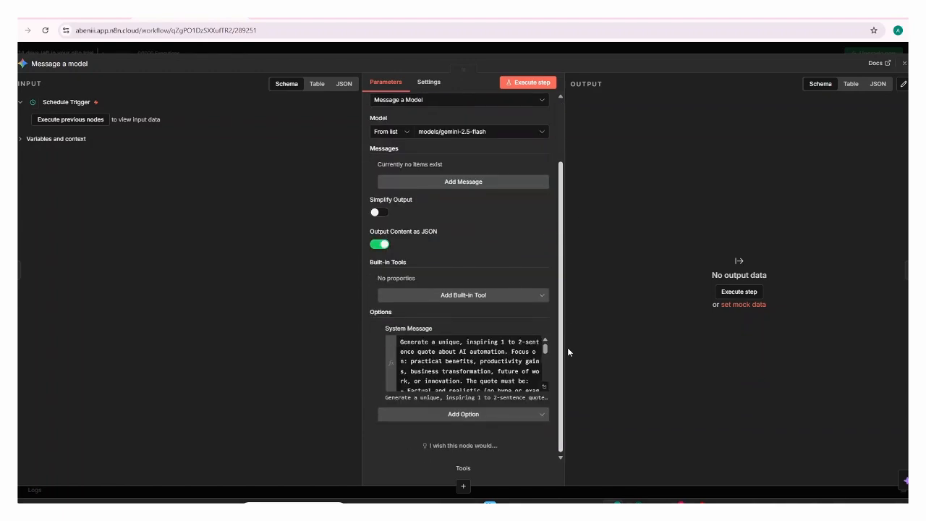
pyautogui.click(544, 387)
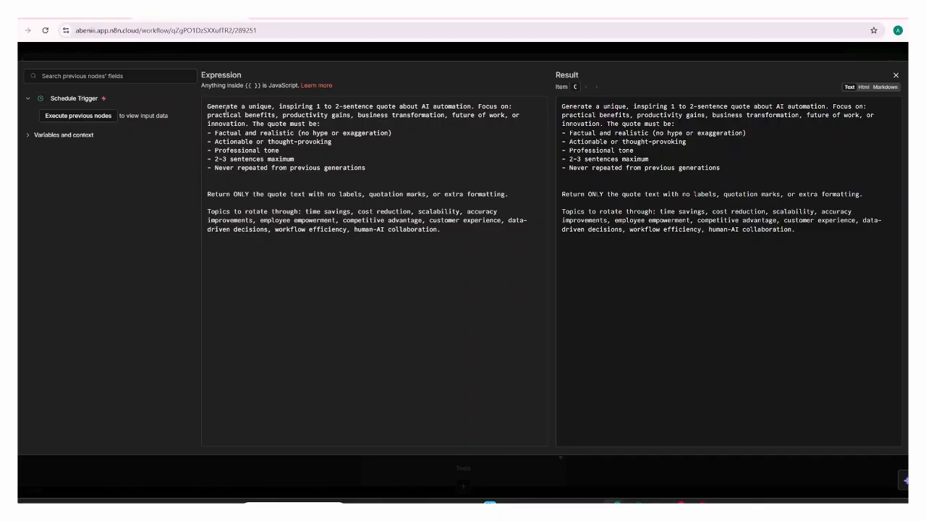
pyautogui.click(896, 74)
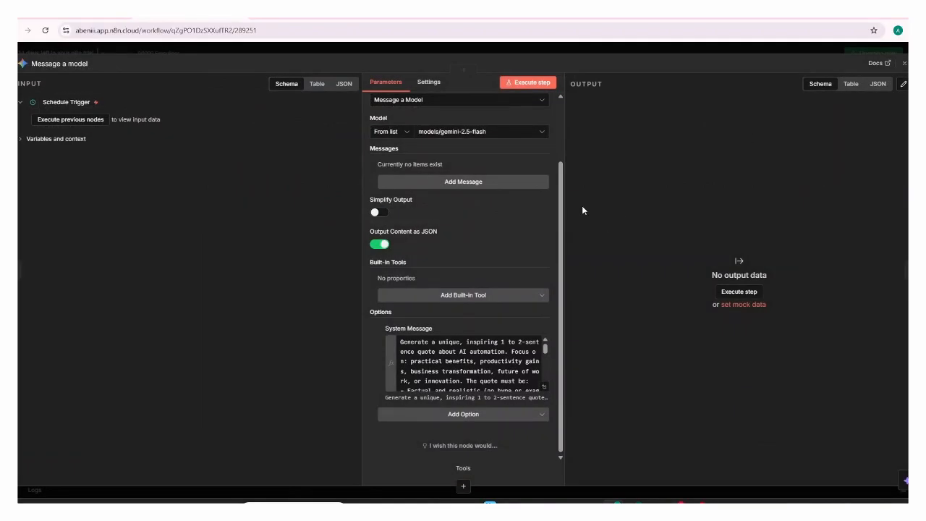
pyautogui.click(532, 84)
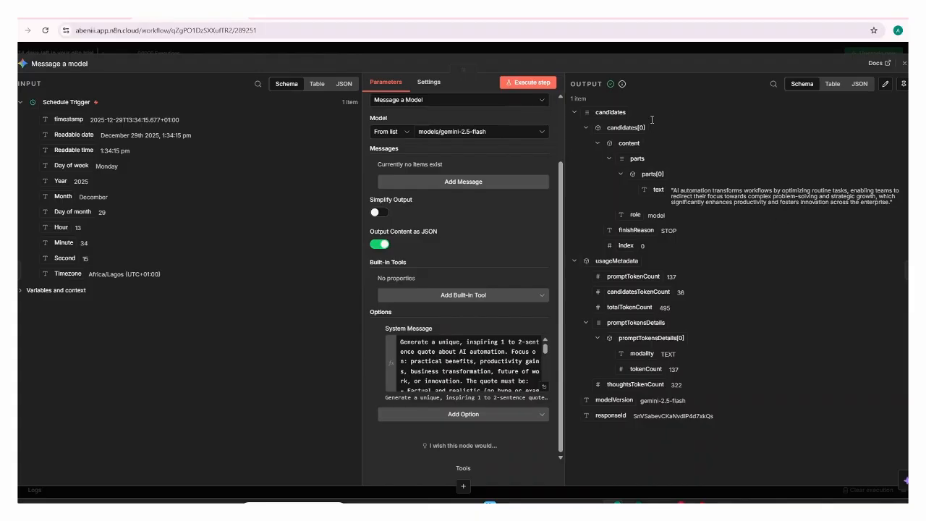
pyautogui.click(905, 63)
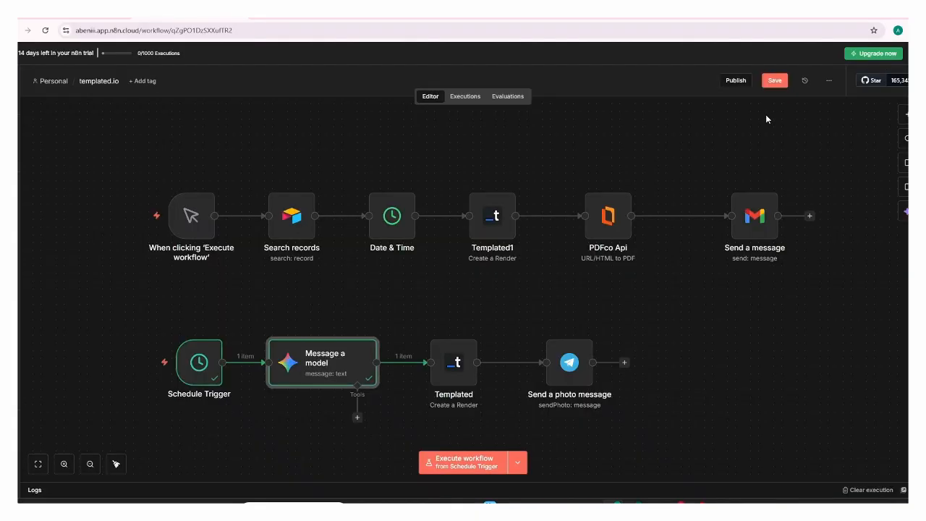
# Step: Review the second workflow's Templated node, including its format options and text layer mapping, and execute it to render the Black Twitter to Instagram Template
pyautogui.click(455, 376)
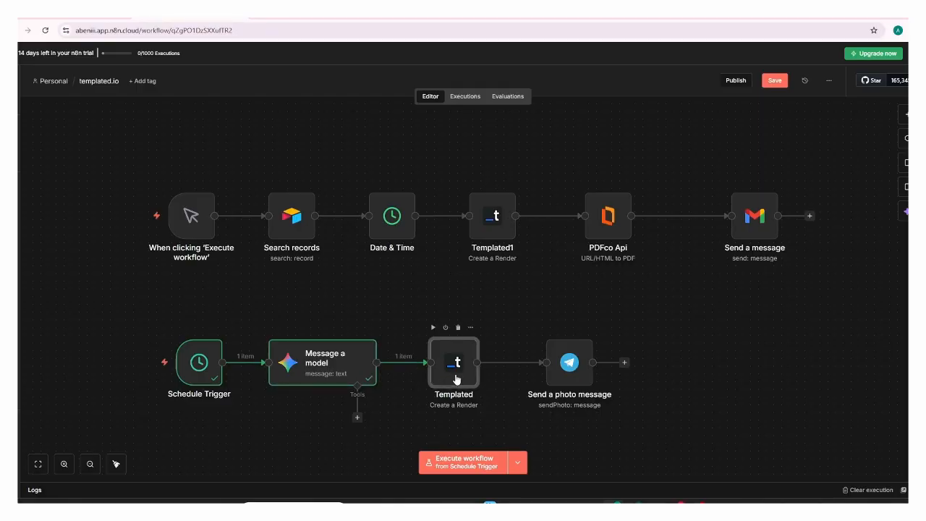
pyautogui.doubleClick(456, 377)
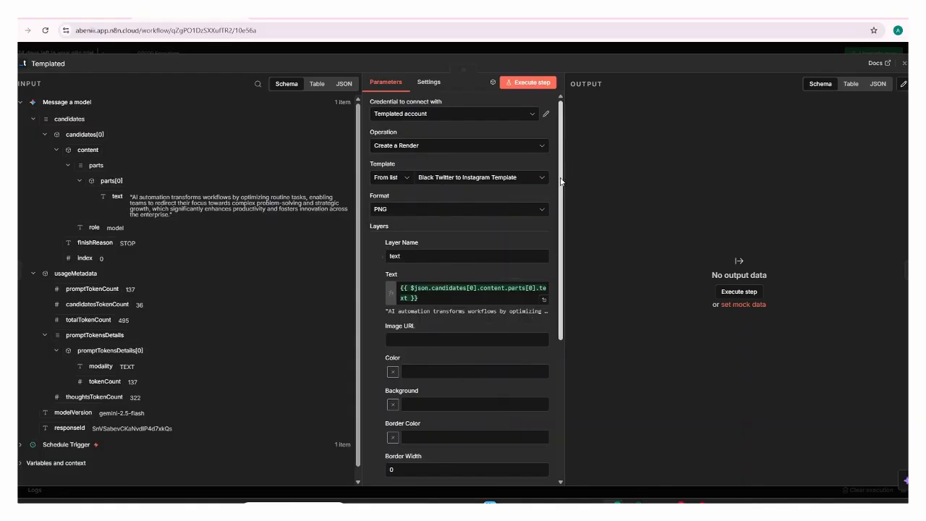
pyautogui.moveTo(562, 181); pyautogui.dragTo(563, 212)
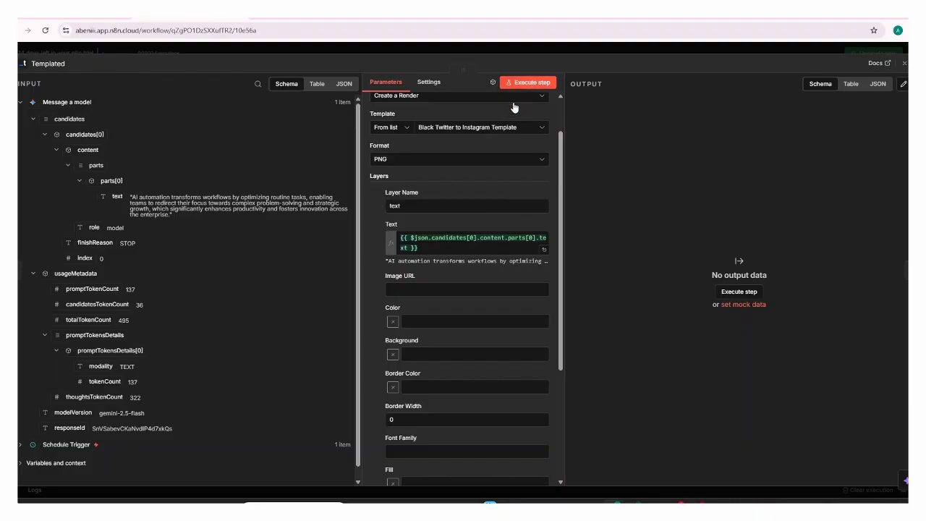
pyautogui.click(495, 163)
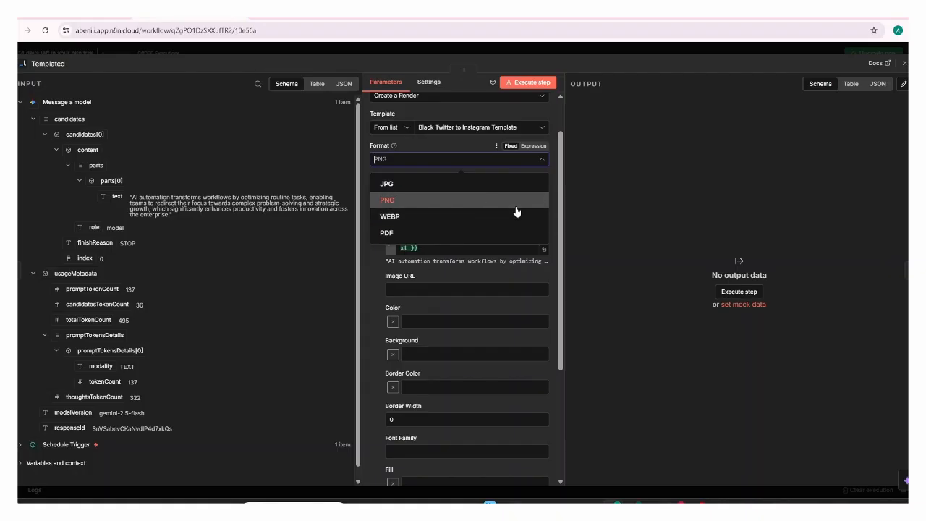
pyautogui.click(622, 149)
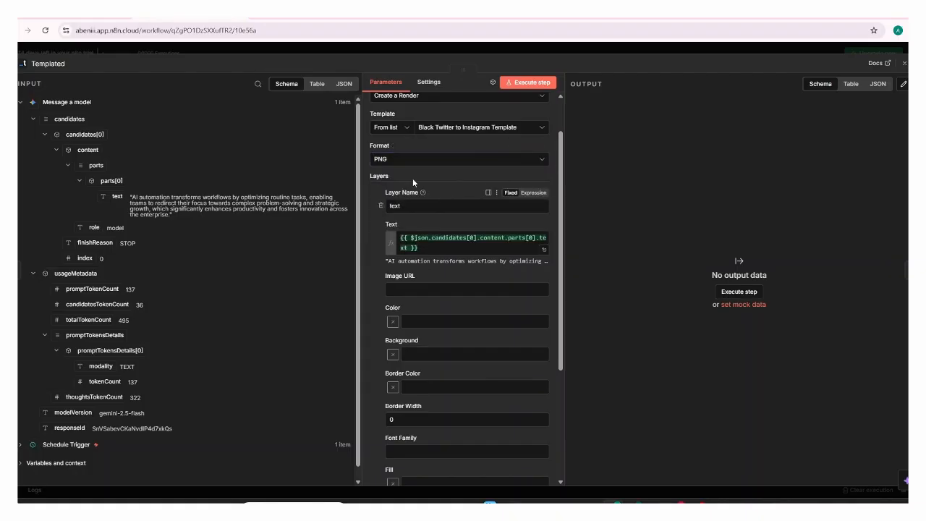
pyautogui.click(538, 83)
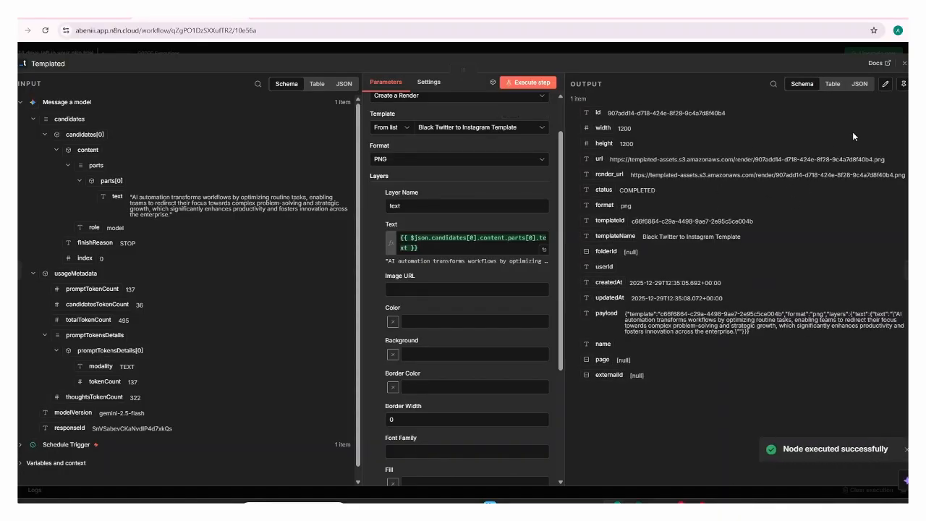
pyautogui.click(904, 63)
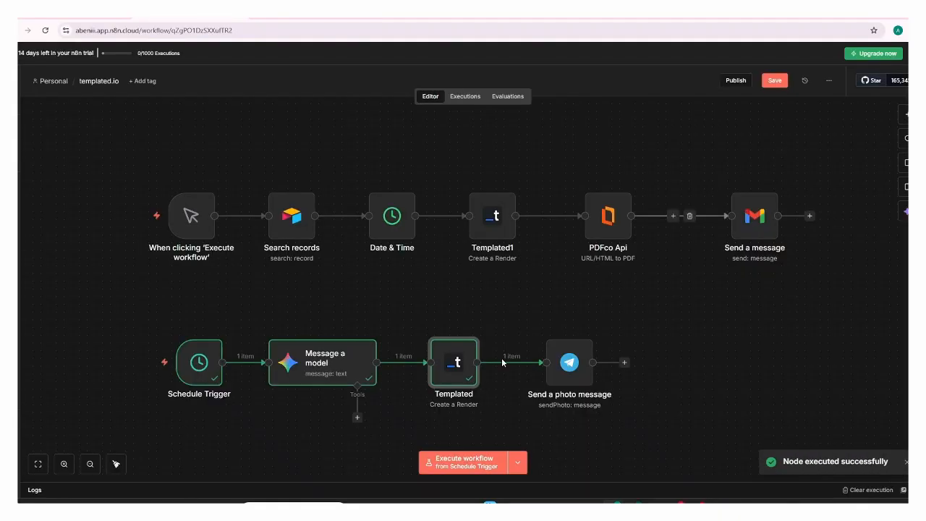
# Step: Inspect the Send a photo message node's settings and its Telegram account credential, and return to the canvas
pyautogui.doubleClick(569, 375)
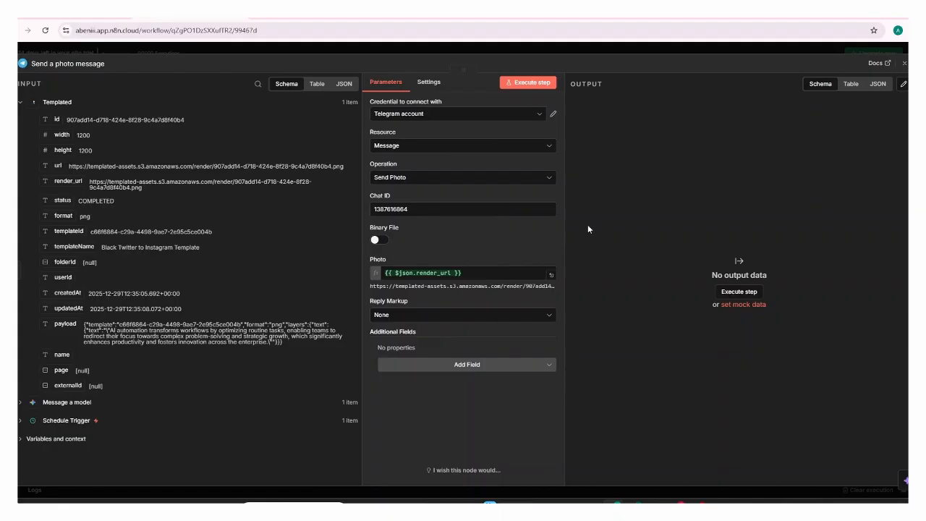
pyautogui.click(553, 116)
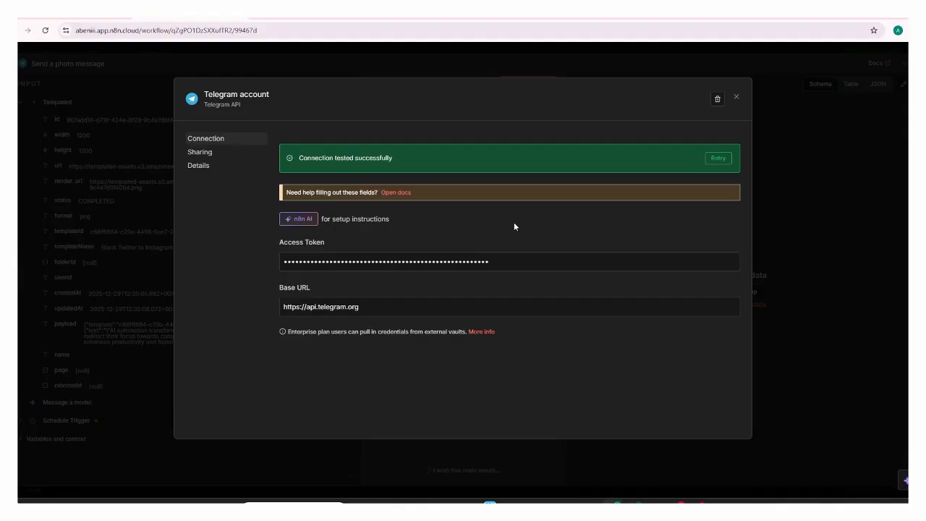
pyautogui.click(737, 98)
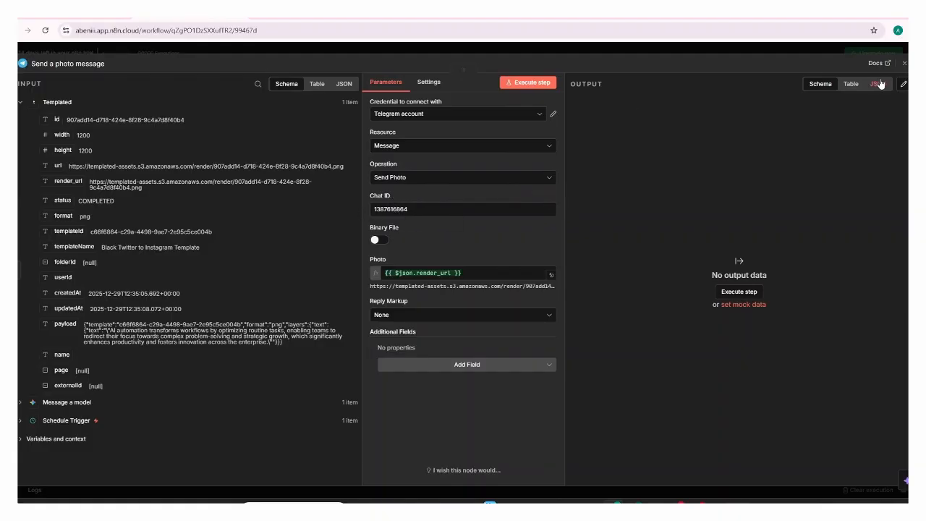
pyautogui.click(903, 66)
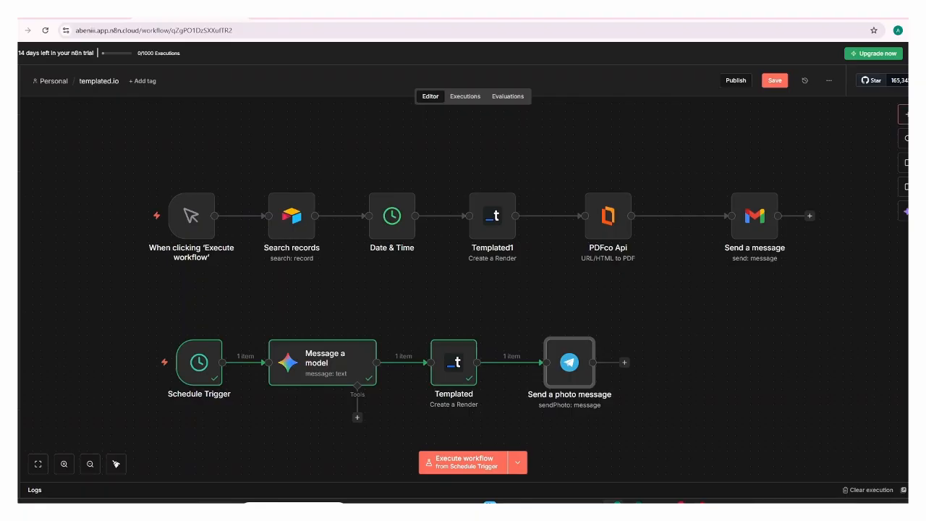
pyautogui.click(904, 113)
pyautogui.write('htt')
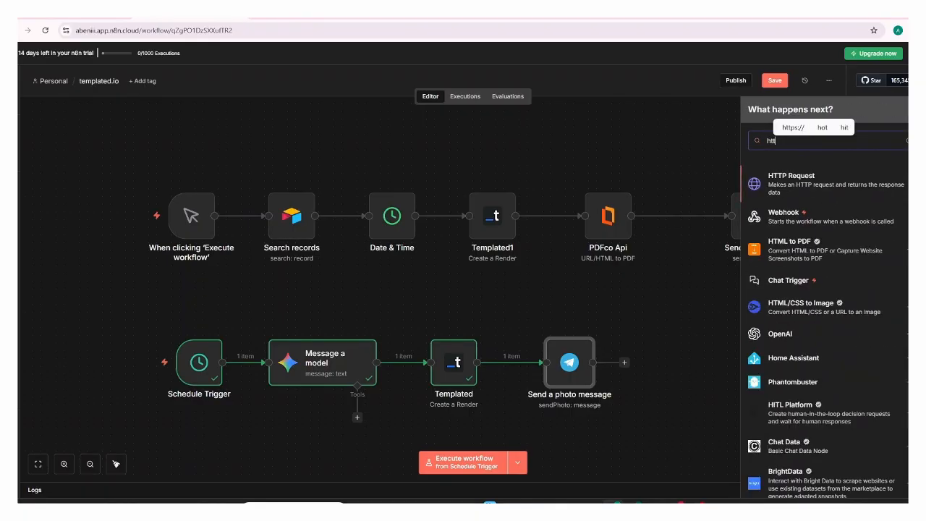
pyautogui.click(841, 181)
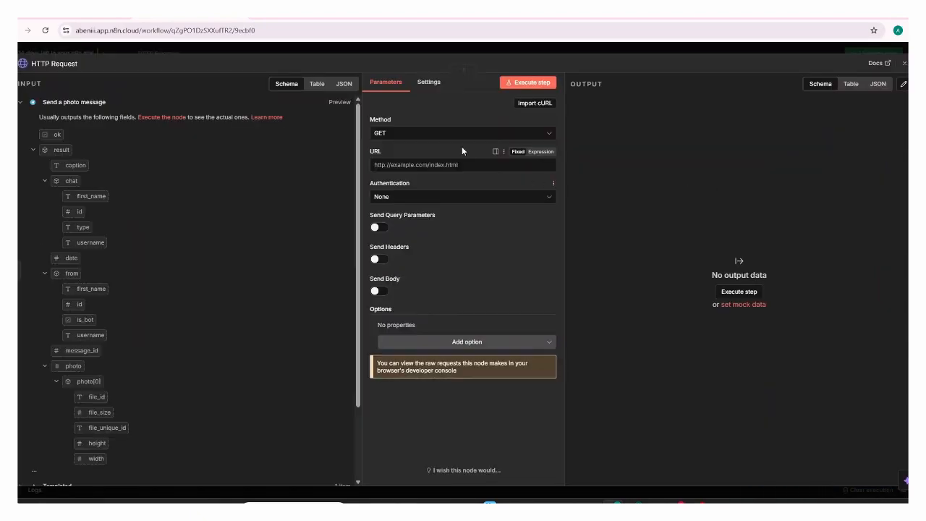
pyautogui.click(440, 132)
pyautogui.click(443, 133)
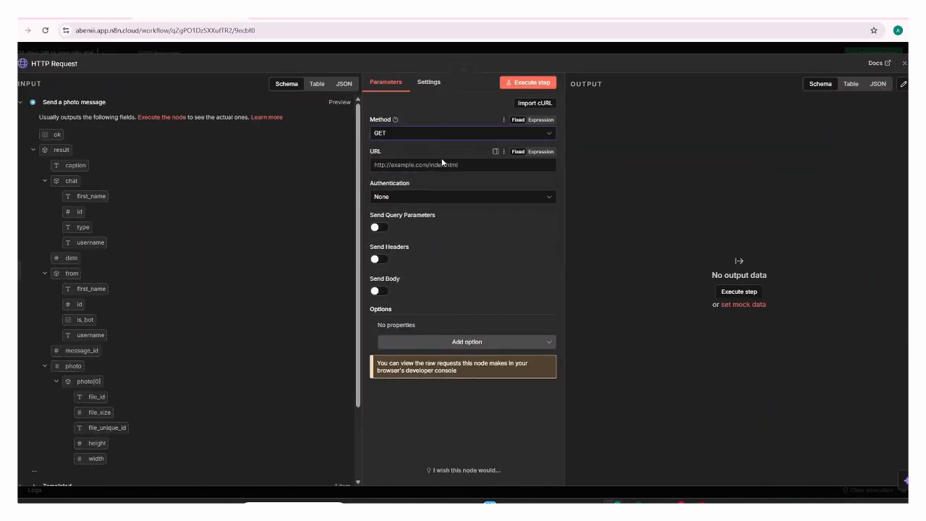
pyautogui.click(442, 165)
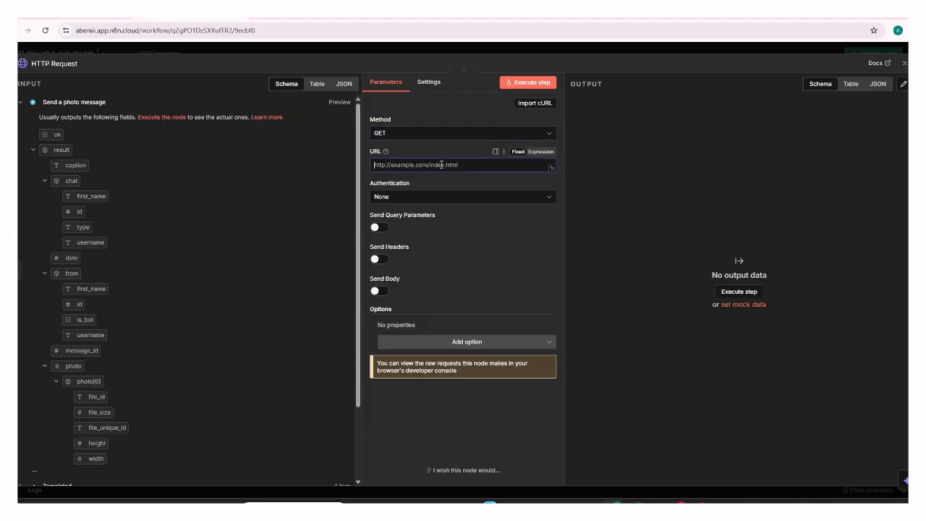
pyautogui.write('https://api.telegram.org/bot<YOUR_BOT_TOKEN>/getUpdates')
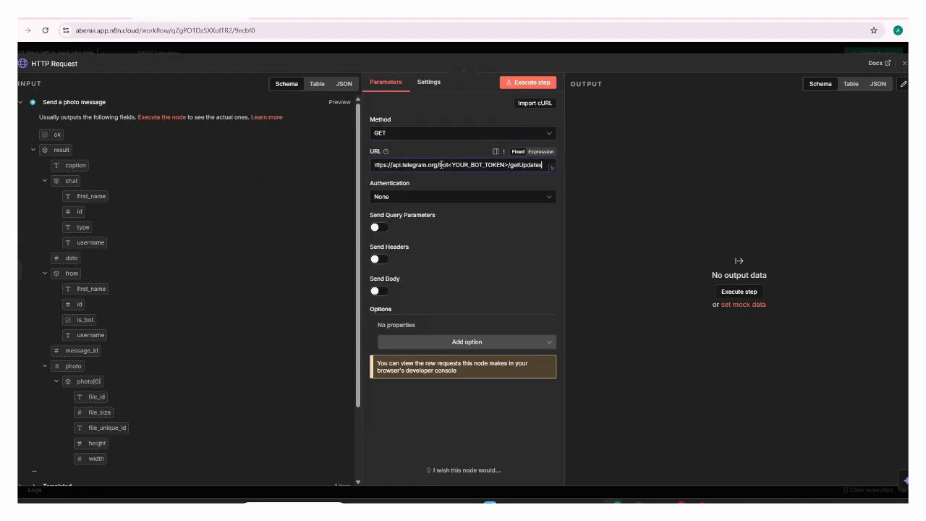
pyautogui.click(553, 172)
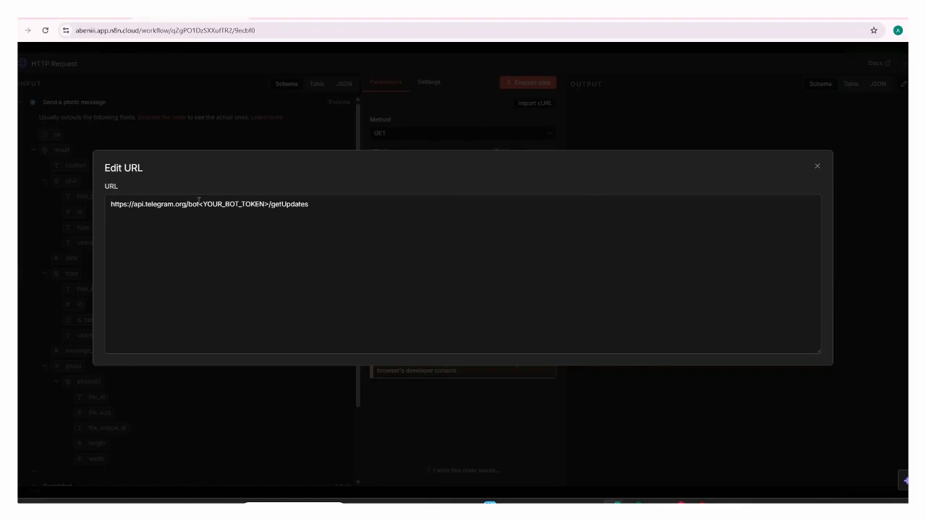
pyautogui.moveTo(199, 203); pyautogui.dragTo(269, 203)
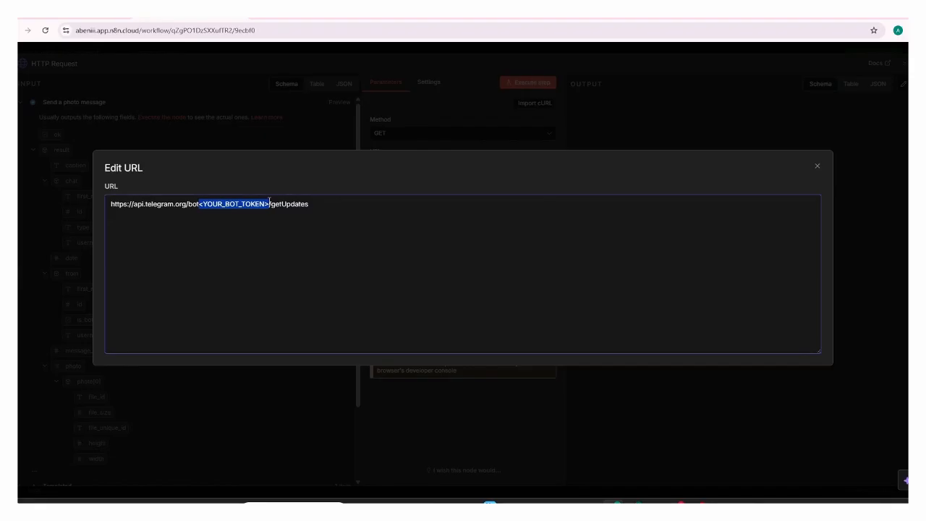
pyautogui.press('BackSpace')
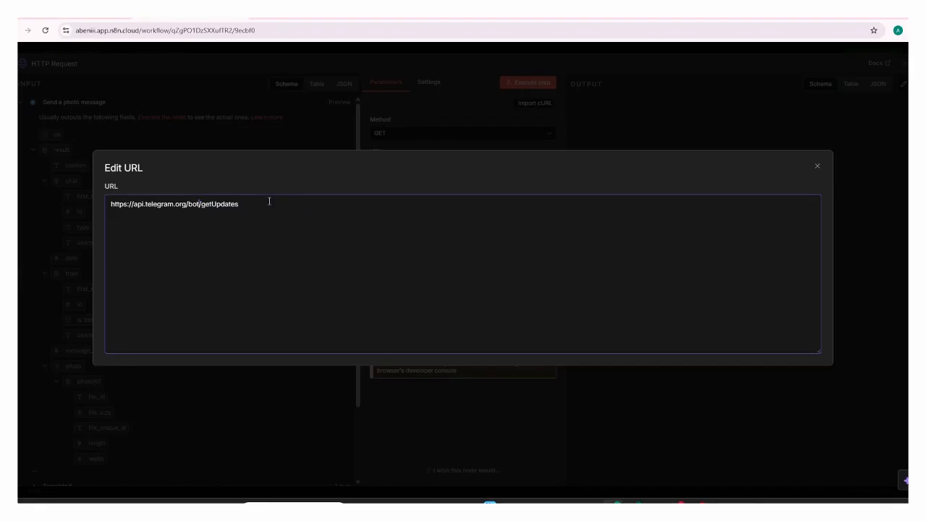
pyautogui.click(818, 167)
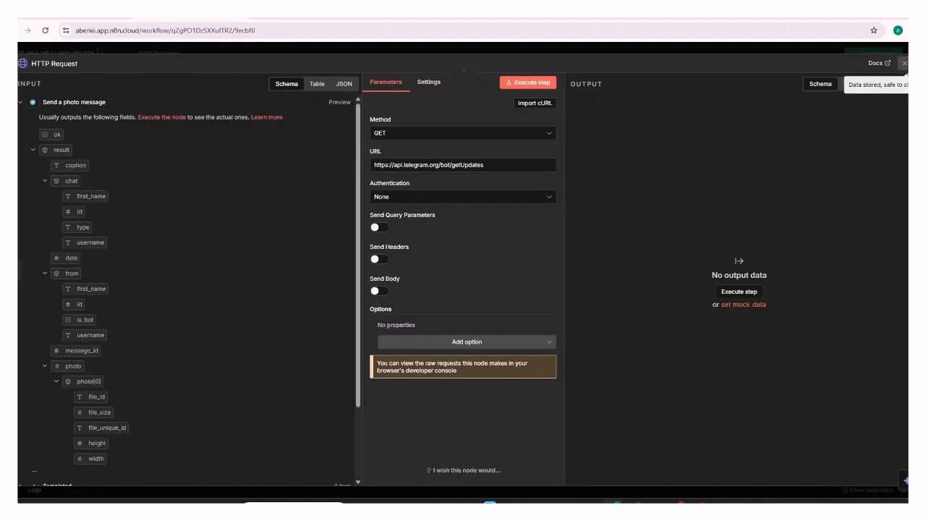
pyautogui.click(905, 64)
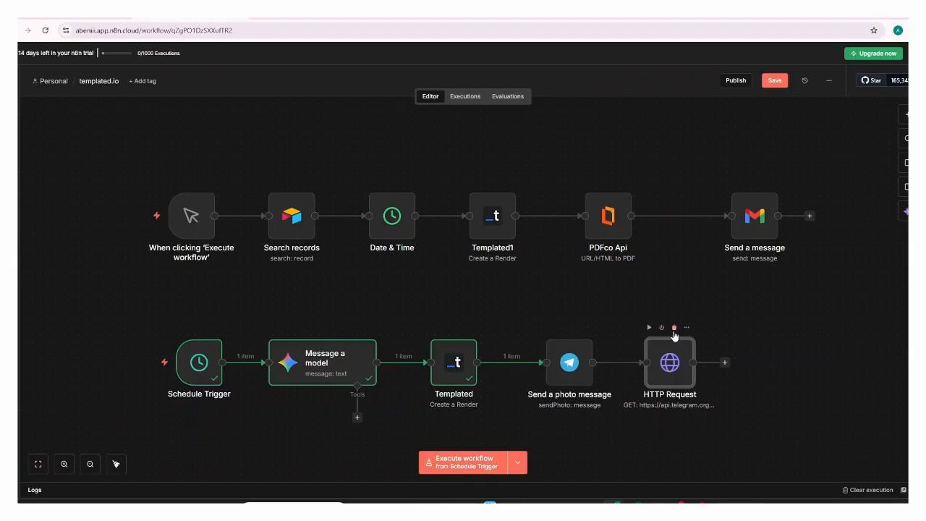
pyautogui.click(674, 327)
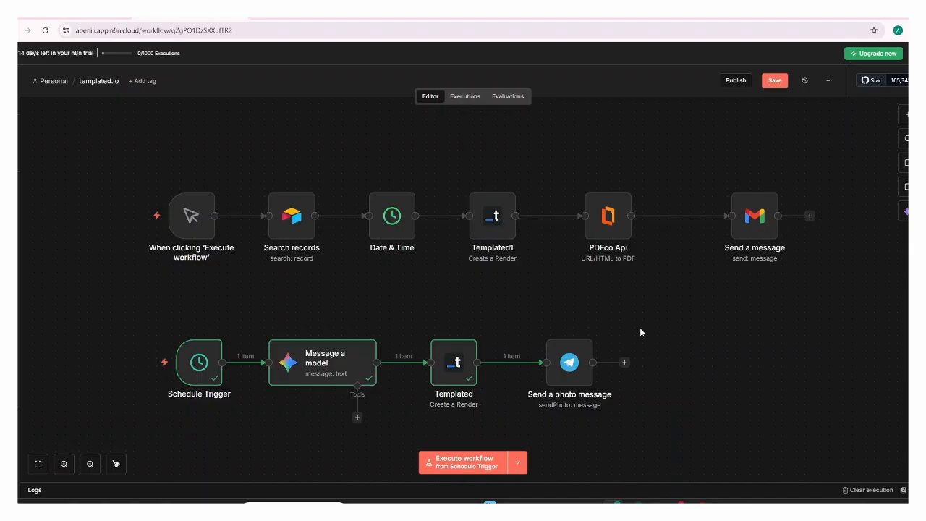
pyautogui.click(504, 363)
pyautogui.write('htt')
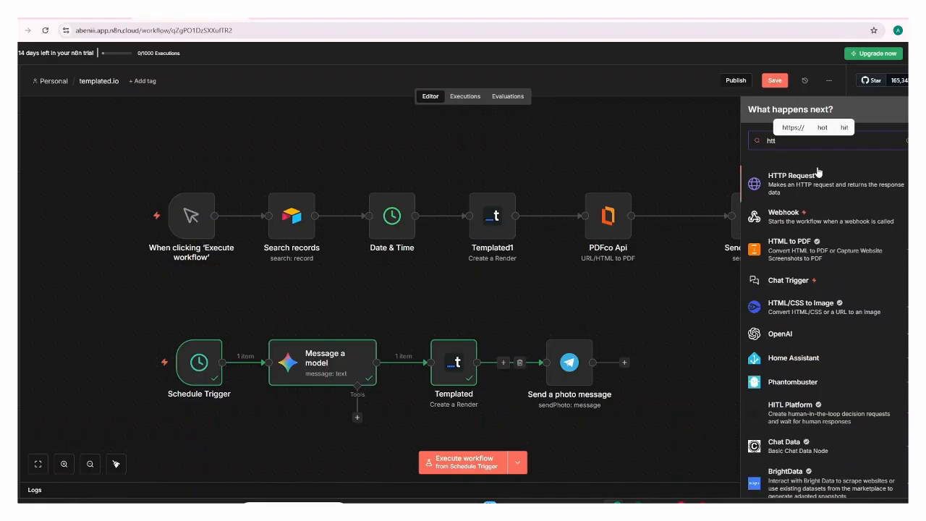
pyautogui.click(818, 183)
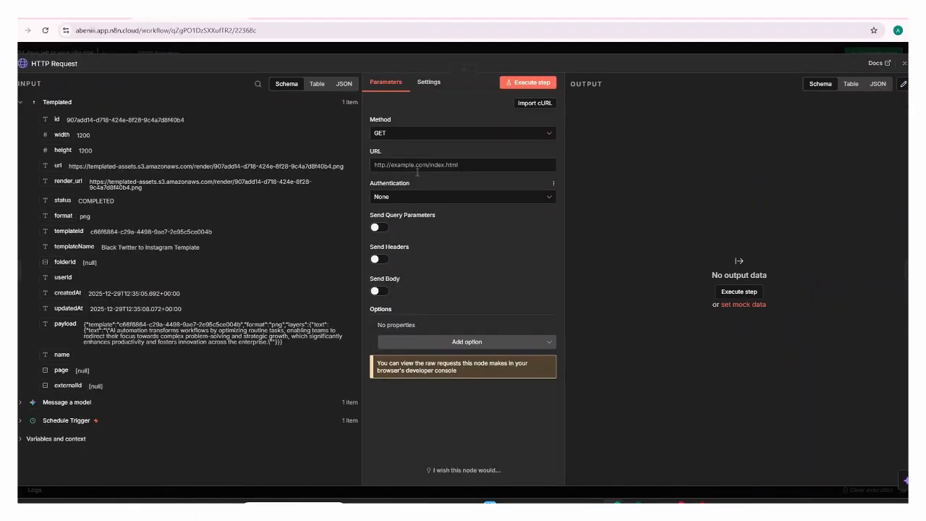
pyautogui.click(418, 165)
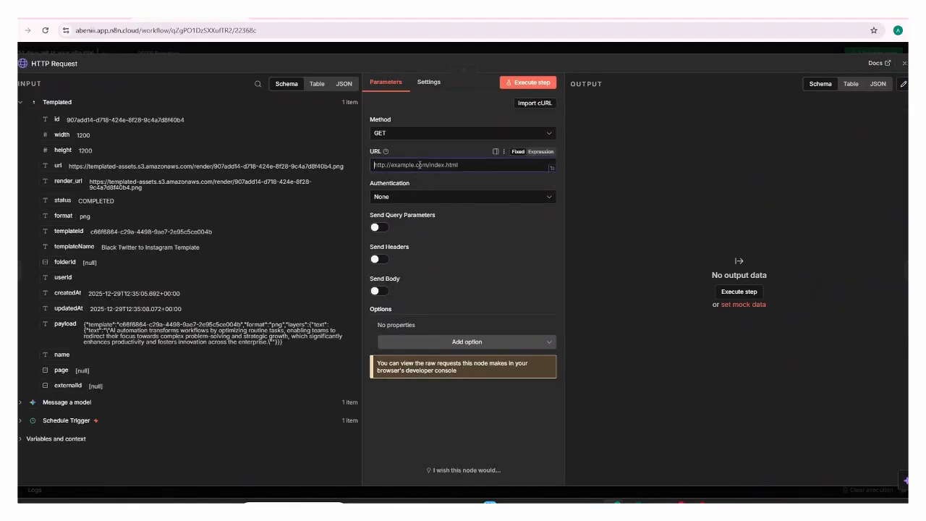
pyautogui.click(552, 170)
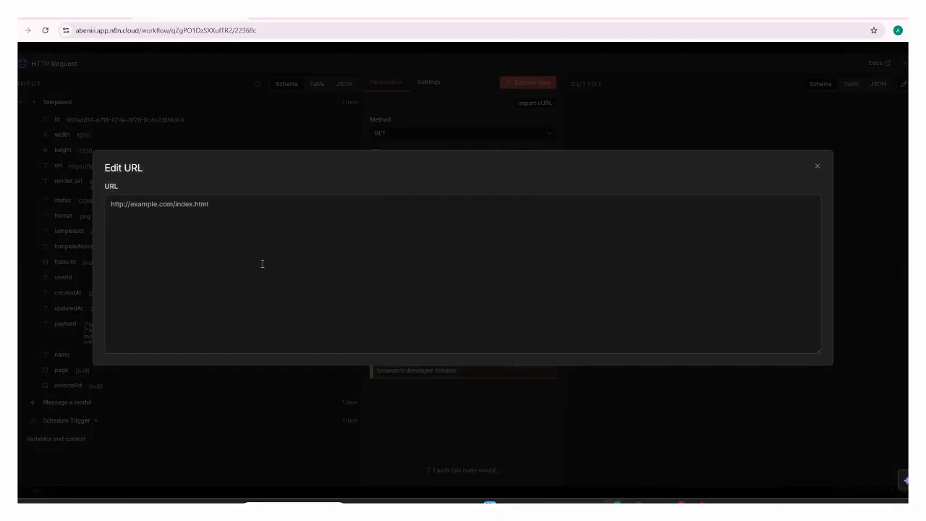
pyautogui.hotkey('ctrl', 'a')
pyautogui.write('https://api.telegram.org/bot<YOUR_BOT_TOKEN>/getUpdates')
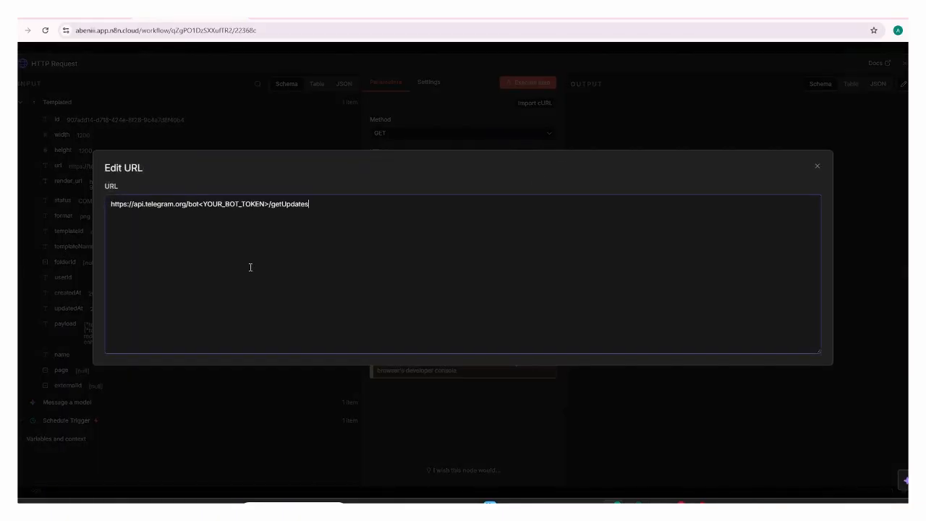
# Step: Replace the <YOUR_BOT_TOKEN> placeholder in the HTTP Request URL with the Telegram bot token and execute the node to retrieve the chat ID
pyautogui.moveTo(201, 205); pyautogui.dragTo(269, 208)
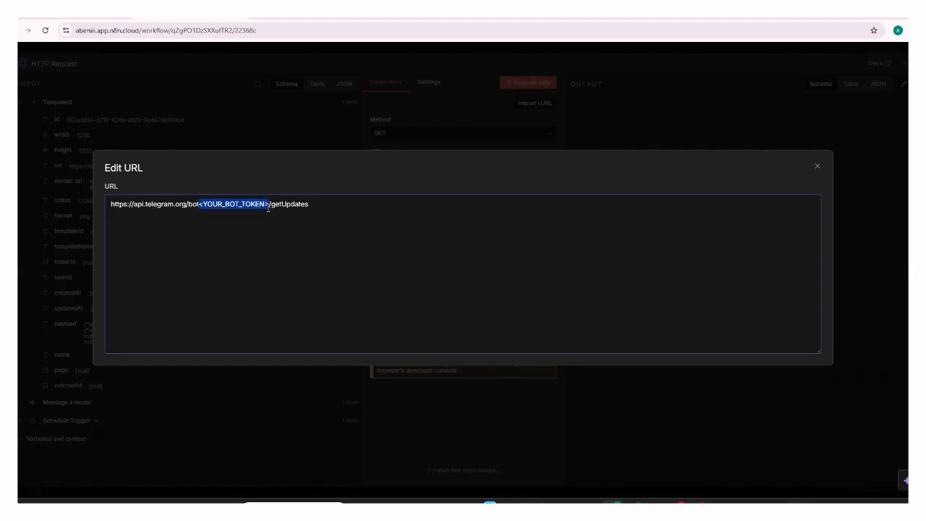
pyautogui.press('BackSpace')
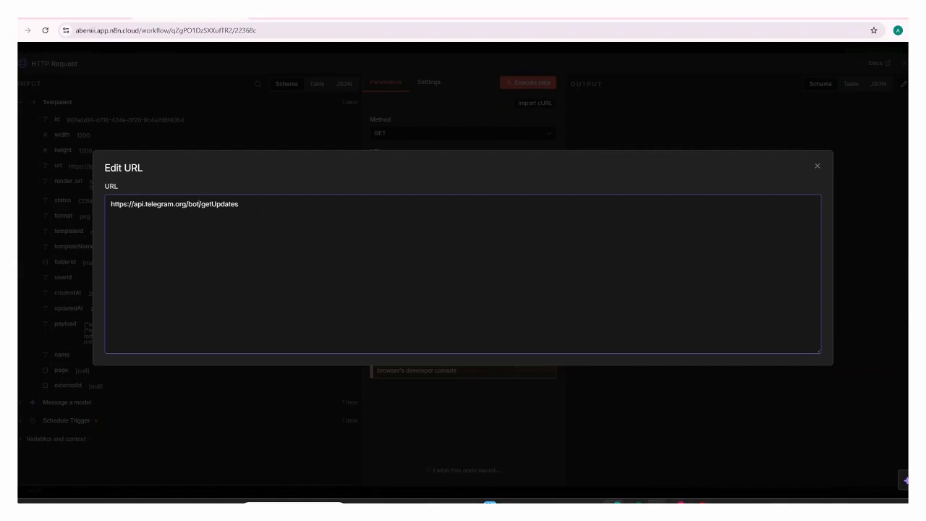
pyautogui.click(656, 502)
pyautogui.click(617, 503)
pyautogui.hotkey('ctrl', 'v')
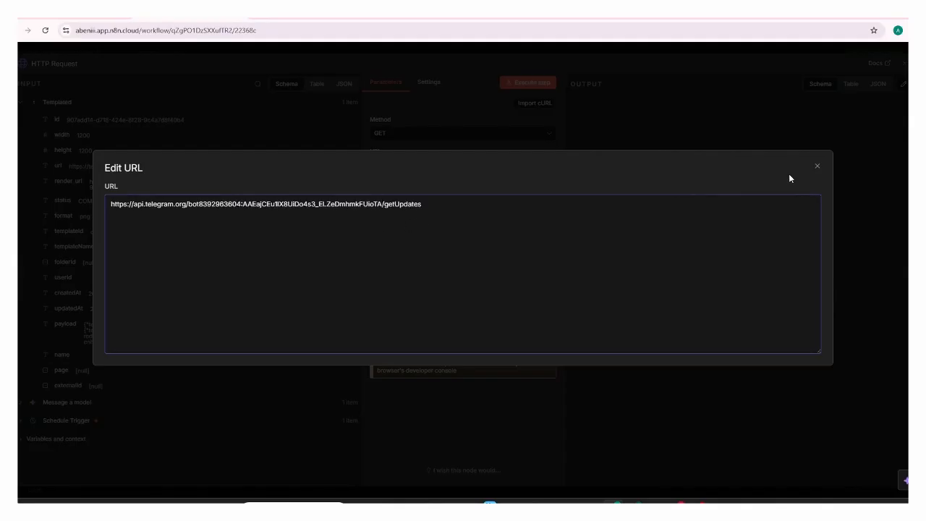
pyautogui.click(819, 169)
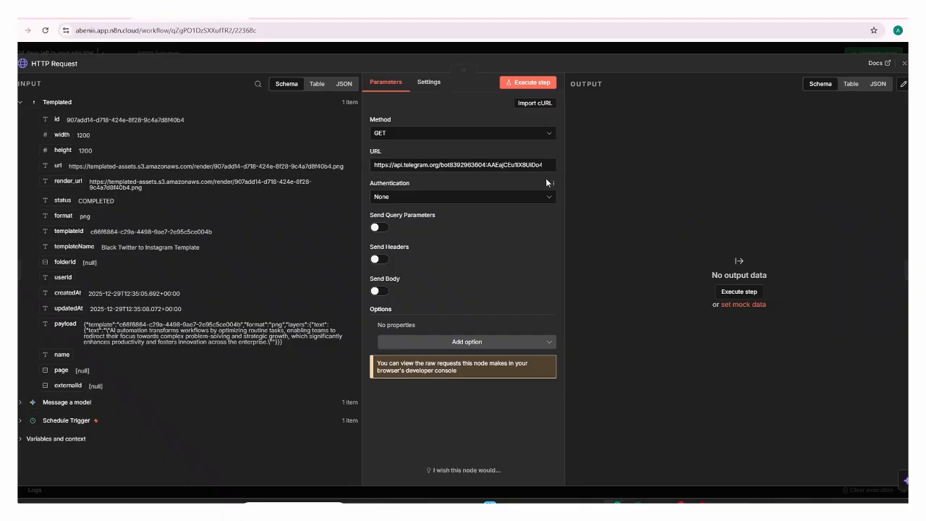
pyautogui.click(534, 83)
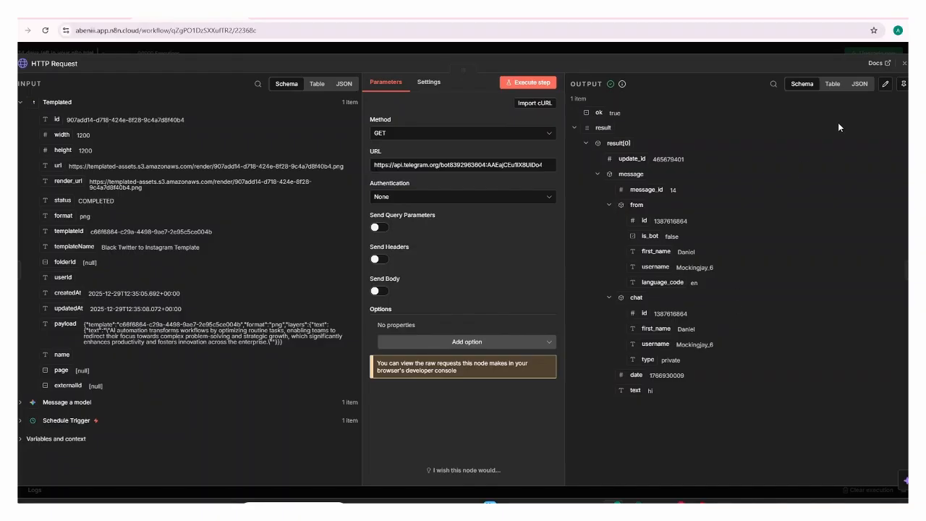
# Step: Review the completed getUpdates URL in the HTTP Request node and return to the canvas
pyautogui.click(552, 167)
pyautogui.click(553, 167)
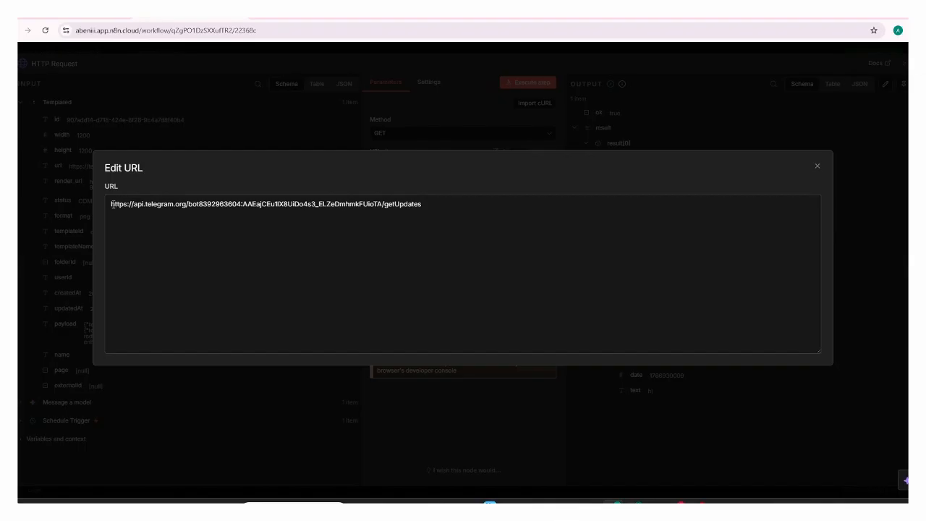
pyautogui.moveTo(111, 205); pyautogui.dragTo(440, 205)
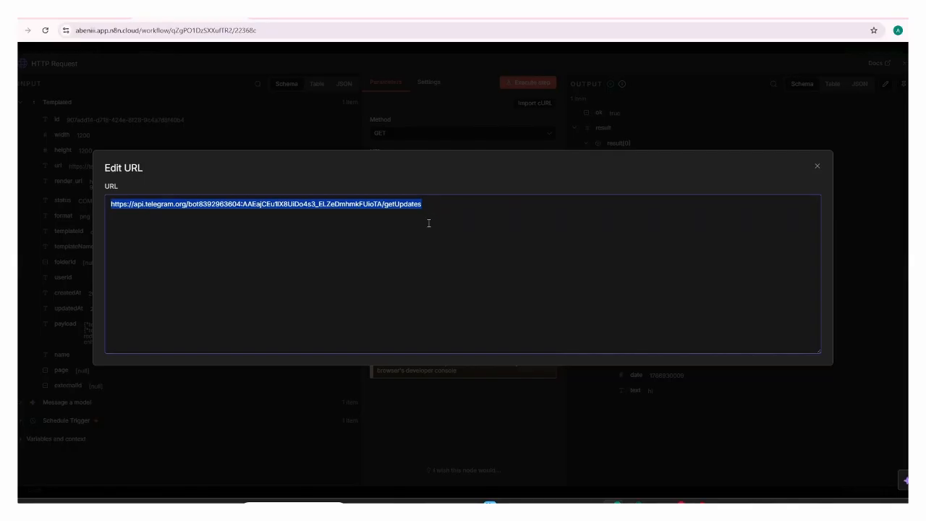
pyautogui.click(429, 221)
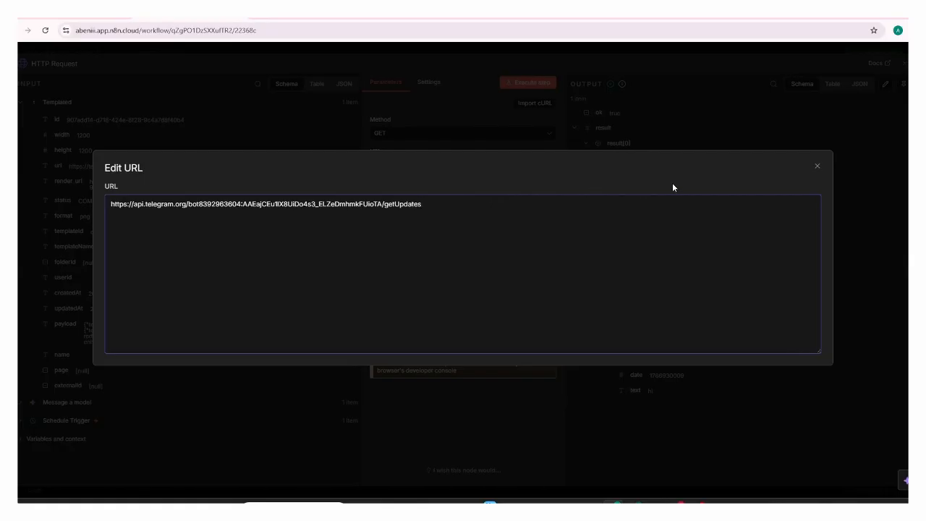
pyautogui.click(815, 167)
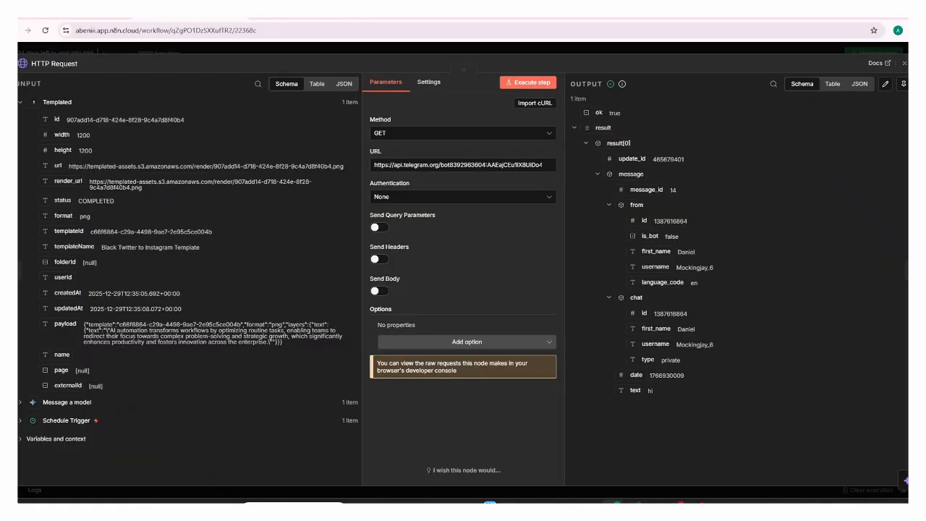
pyautogui.click(904, 65)
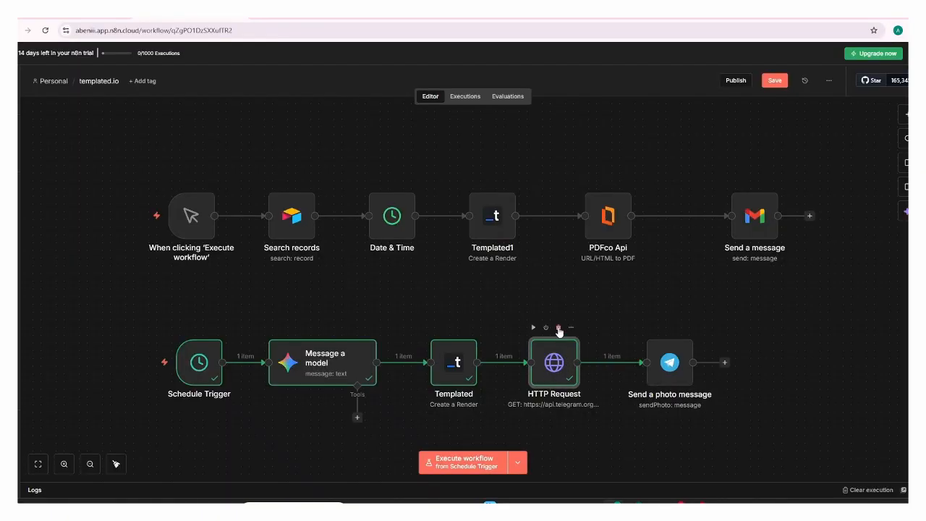
# Step: Delete the HTTP Request node and move the Send a photo message node closer to the Templated node
pyautogui.click(558, 329)
pyautogui.moveTo(669, 364); pyautogui.dragTo(607, 362)
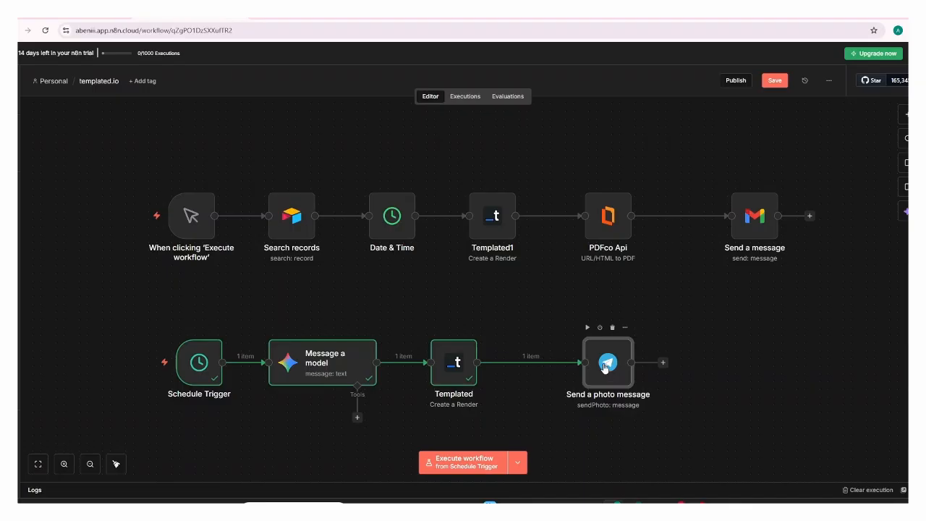
# Step: Execute the Send a photo message node to send the rendered image to Telegram, and open the Message a model node
pyautogui.doubleClick(605, 365)
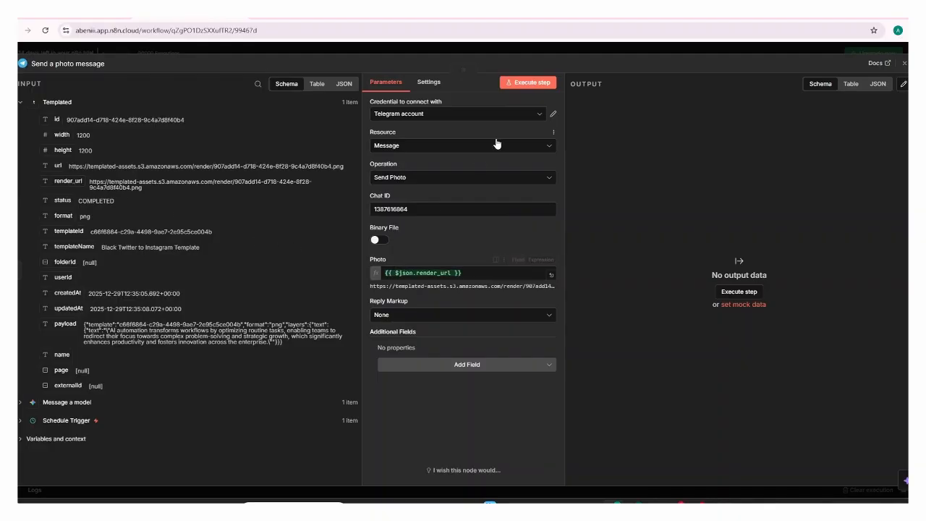
pyautogui.click(533, 82)
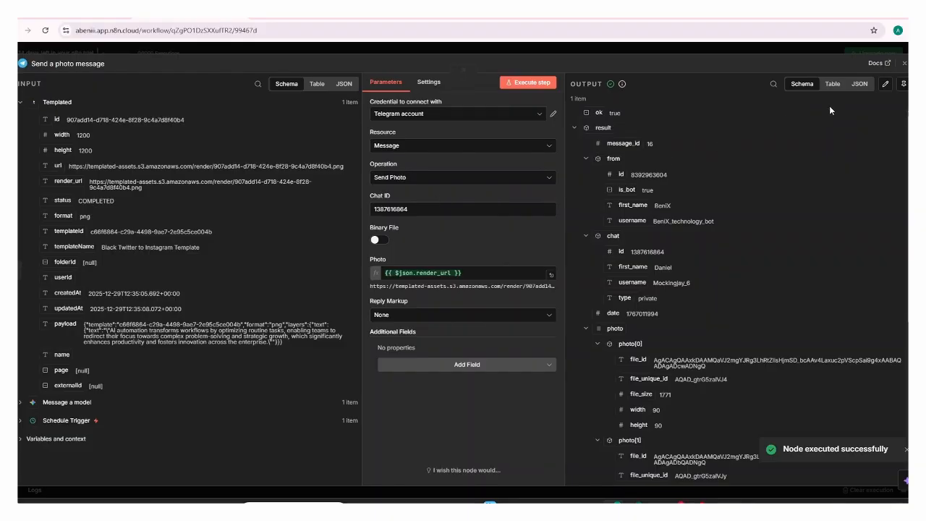
pyautogui.click(904, 63)
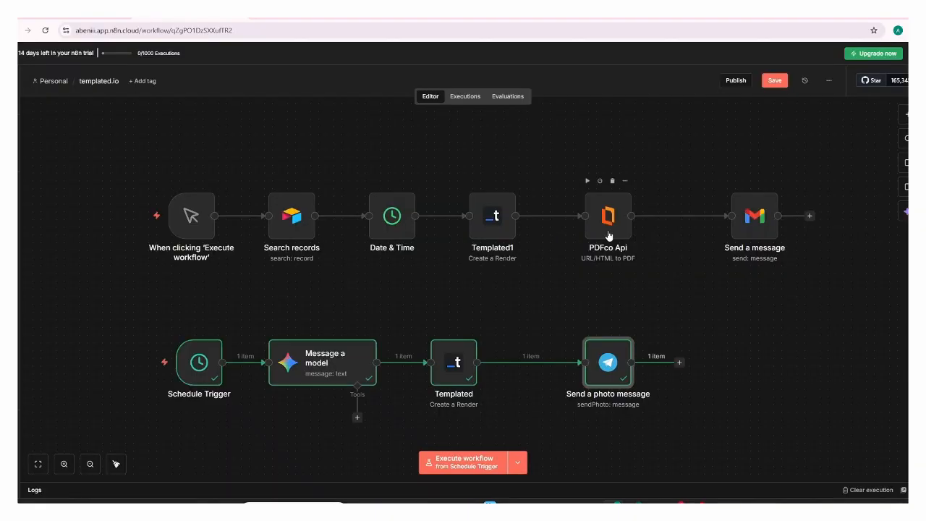
pyautogui.click(324, 381)
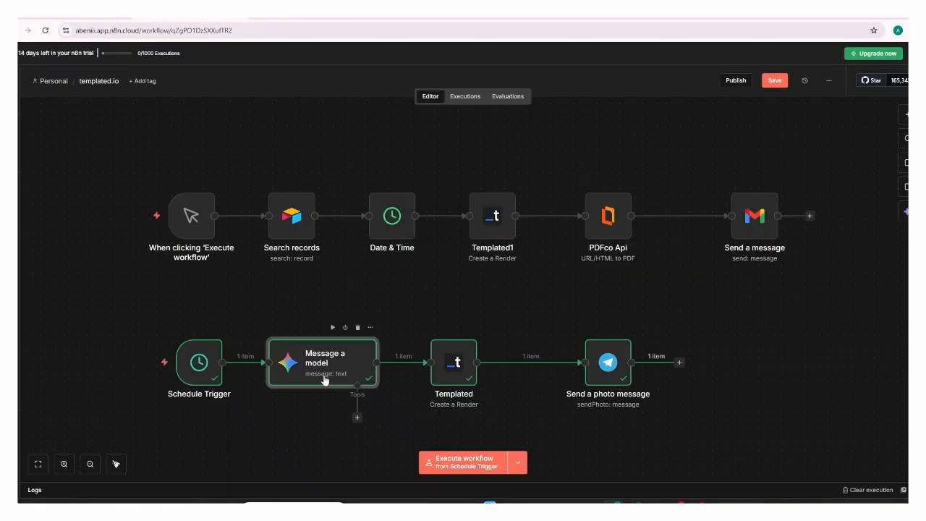
pyautogui.doubleClick(324, 381)
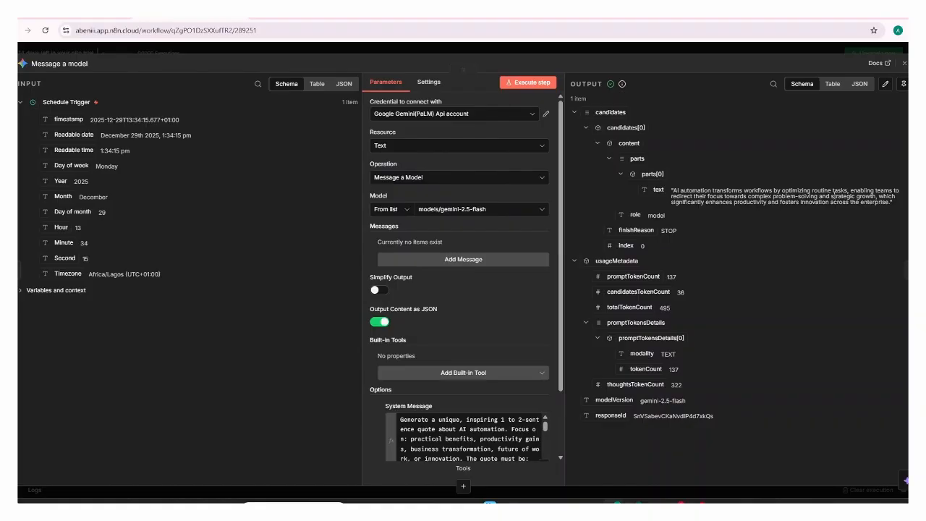
# Step: Switch to Telegram, view the newest quote image in the BeniX bot chat at full size, and return to n8n
pyautogui.click(661, 498)
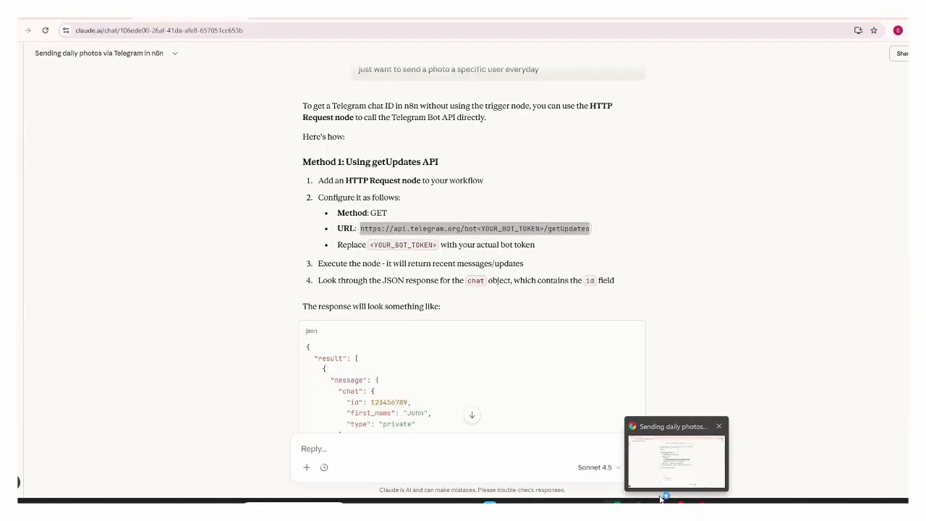
pyautogui.click(660, 499)
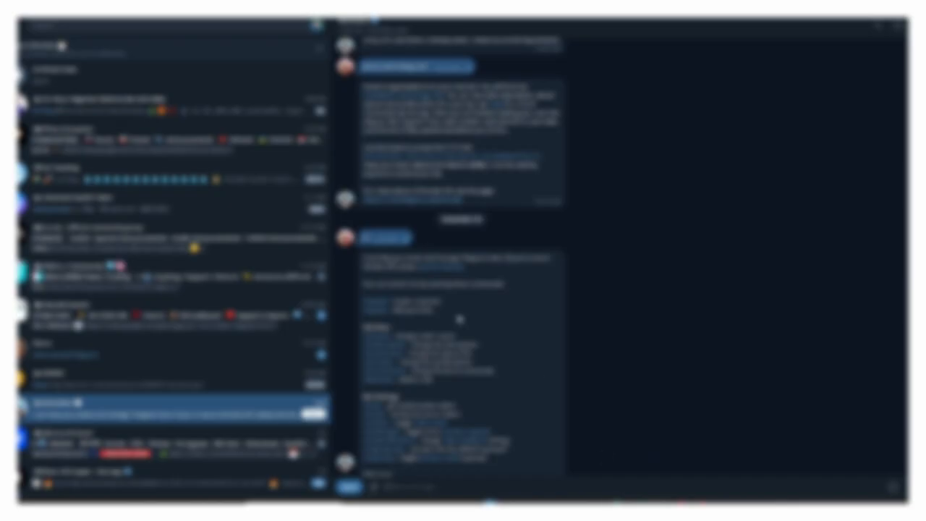
pyautogui.click(197, 73)
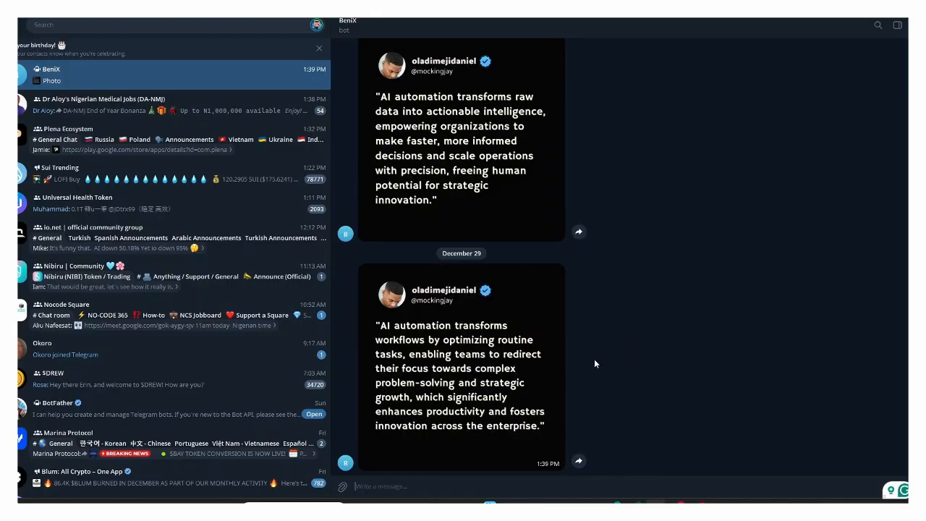
pyautogui.click(527, 375)
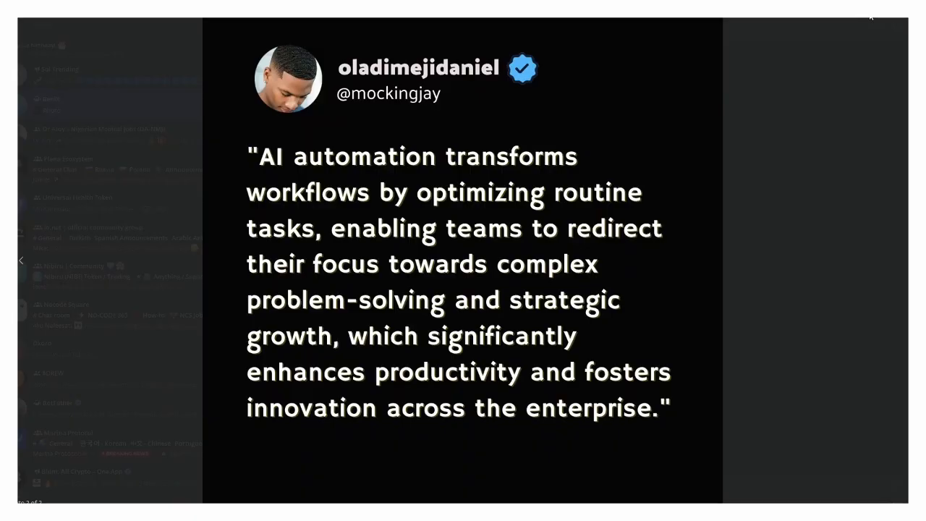
pyautogui.click(872, 17)
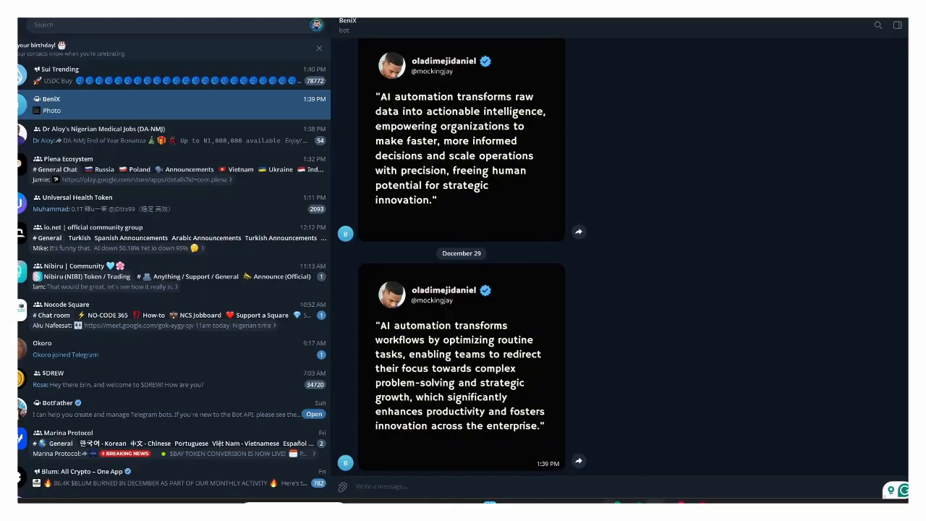
pyautogui.click(616, 502)
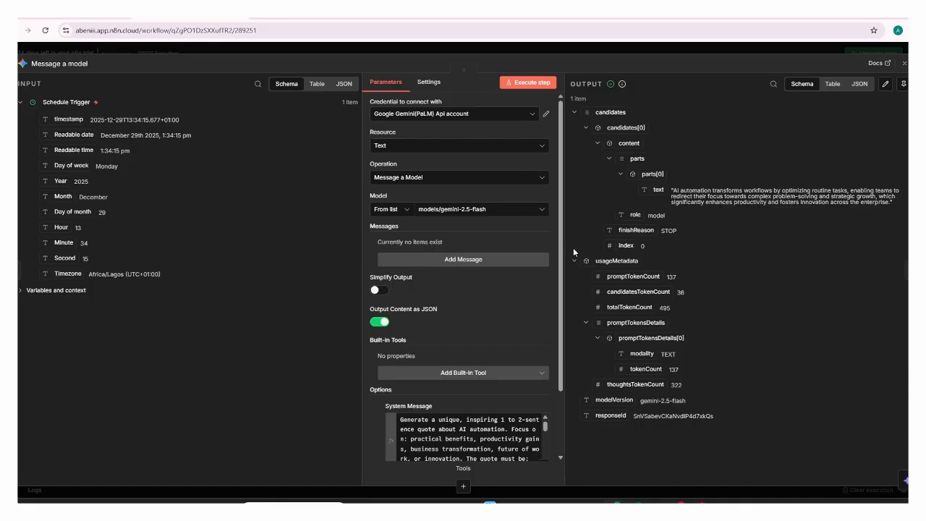